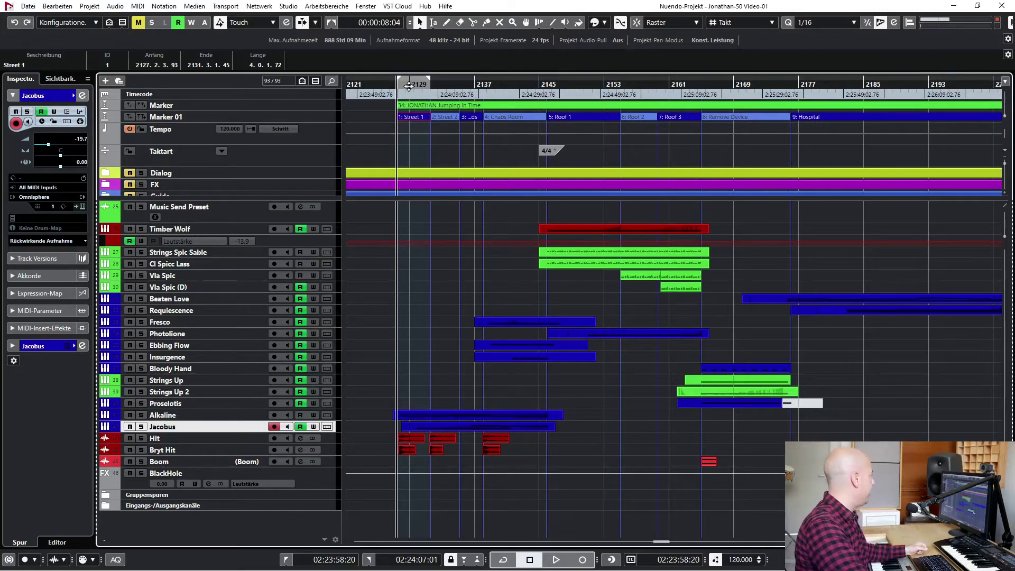
# Move the playhead through the scene markers from Street 1 over Street 2 and Bonds into Chaos Room
pyautogui.moveTo(409, 84); pyautogui.dragTo(412, 84)
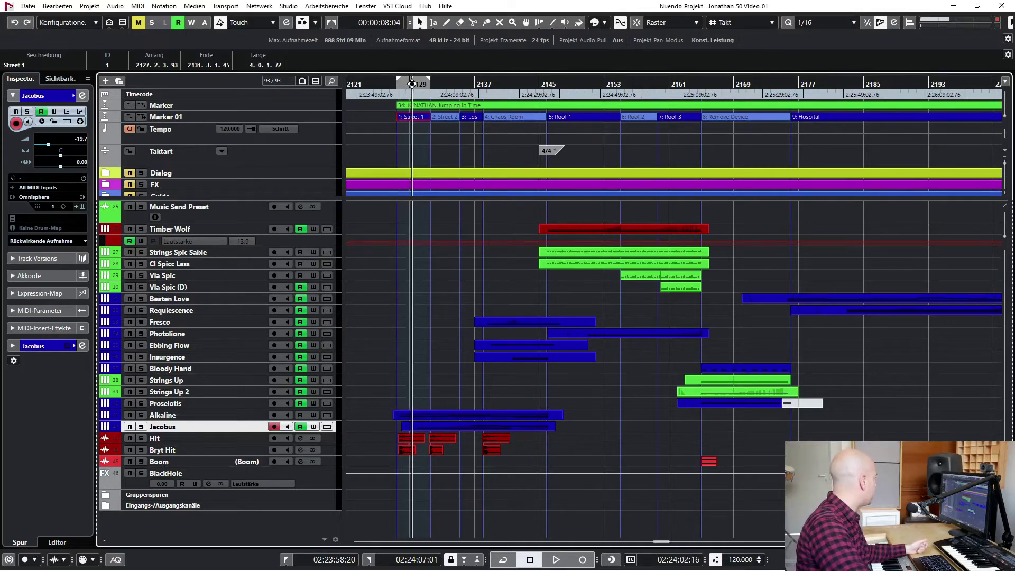
pyautogui.moveTo(412, 83); pyautogui.dragTo(431, 80)
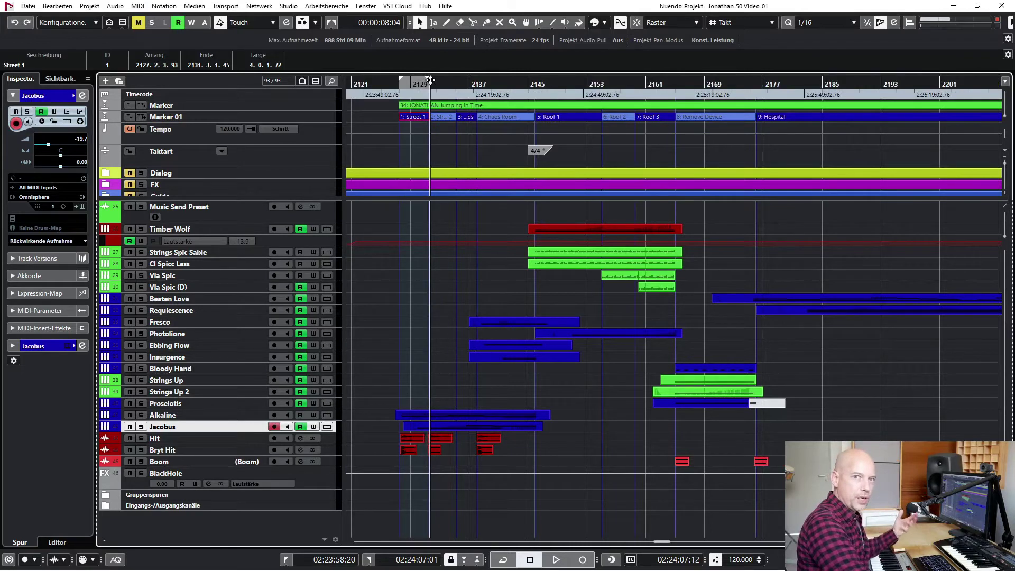
pyautogui.moveTo(431, 79); pyautogui.dragTo(465, 82)
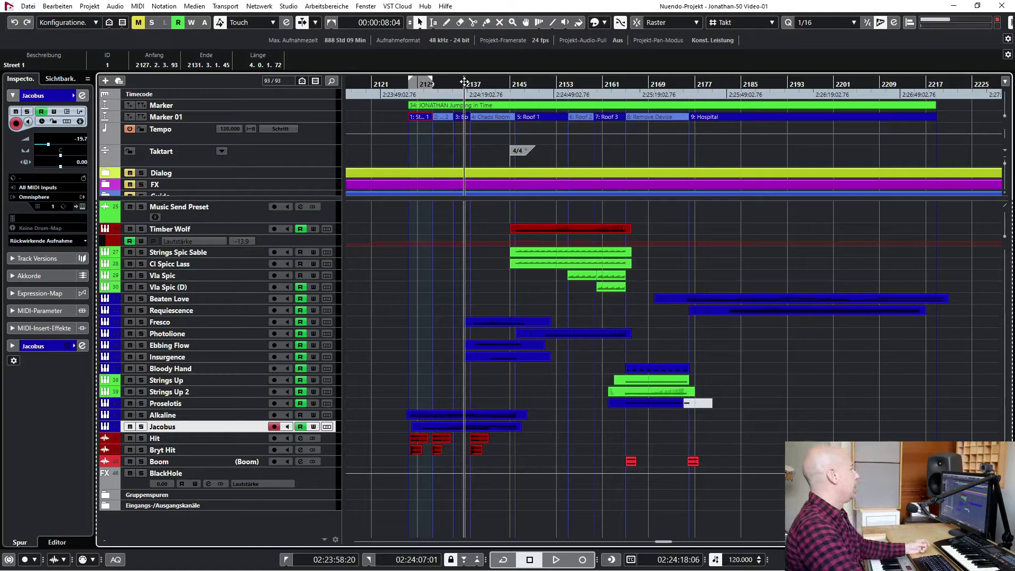
pyautogui.moveTo(464, 82); pyautogui.dragTo(488, 80)
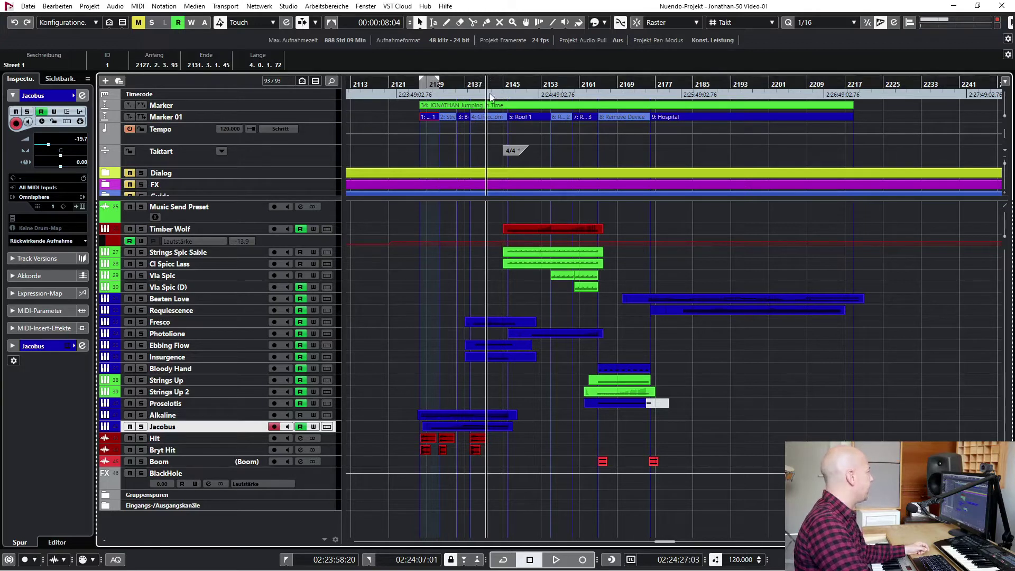
pyautogui.click(492, 82)
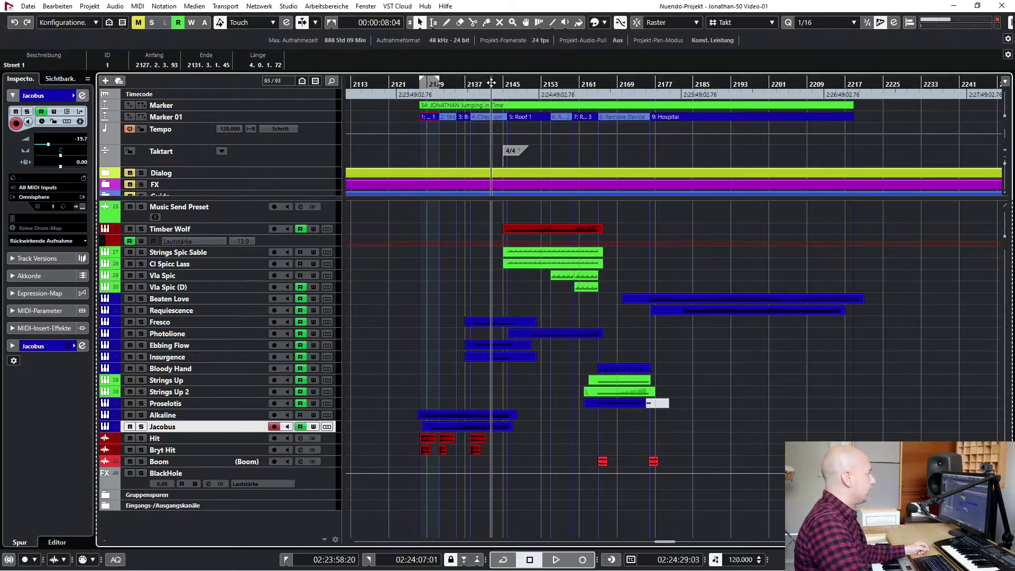
# Move the playhead onward through Roof 2 and Remove Device into the Hospital scene
pyautogui.moveTo(491, 82); pyautogui.dragTo(556, 84)
pyautogui.click(535, 84)
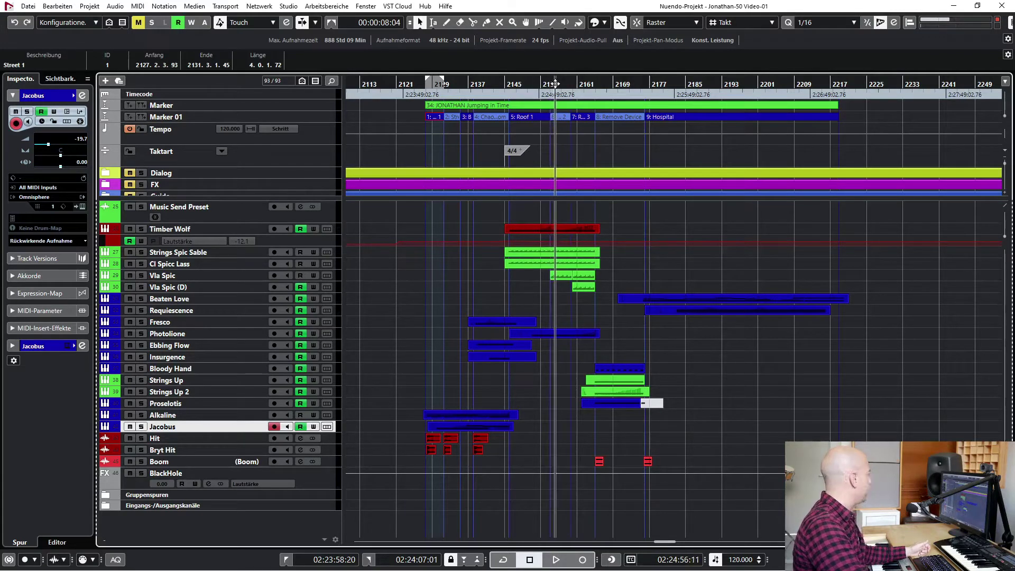
pyautogui.moveTo(556, 84); pyautogui.dragTo(602, 87)
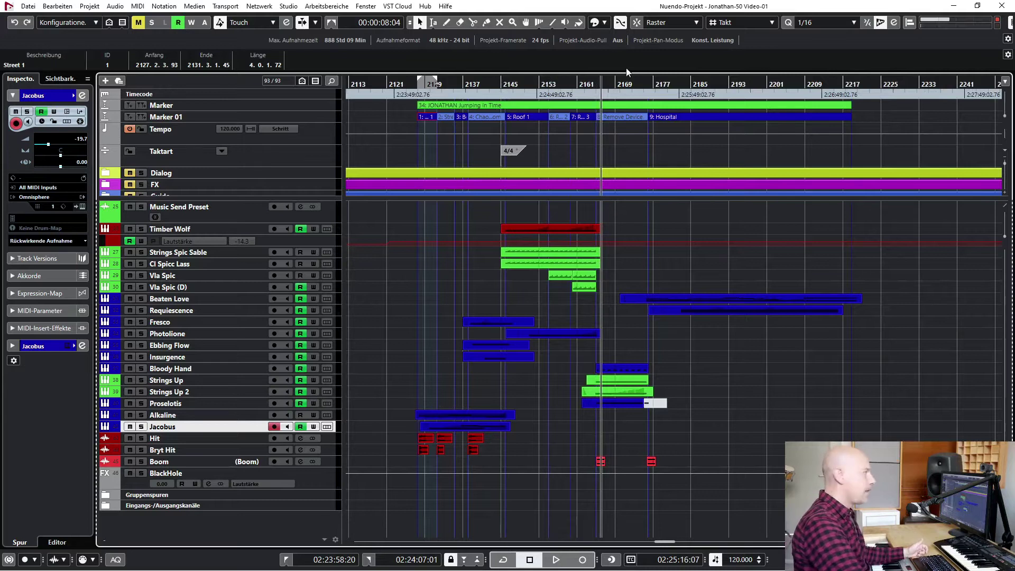
pyautogui.moveTo(615, 83); pyautogui.dragTo(640, 84)
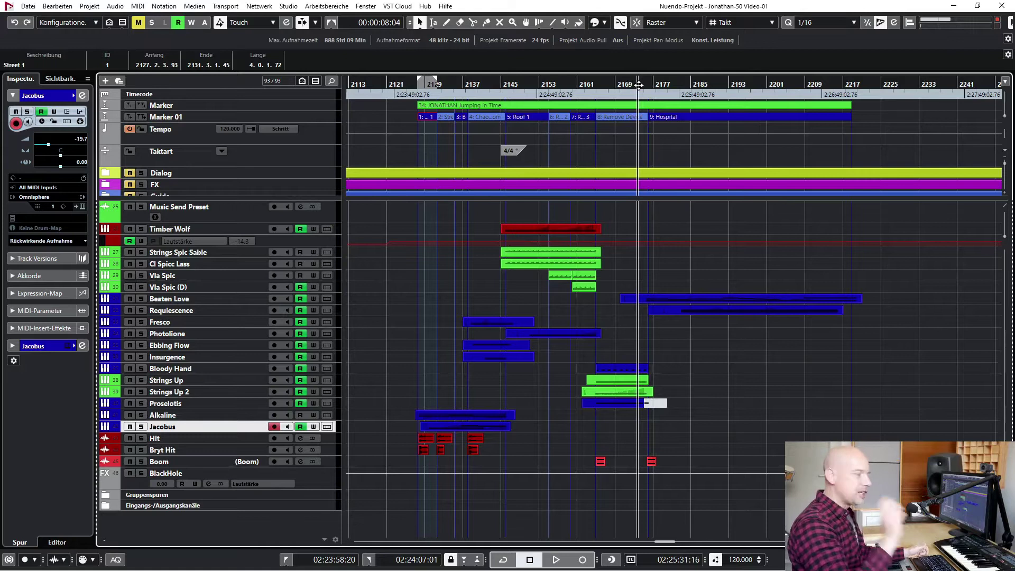
pyautogui.moveTo(640, 84); pyautogui.dragTo(648, 85)
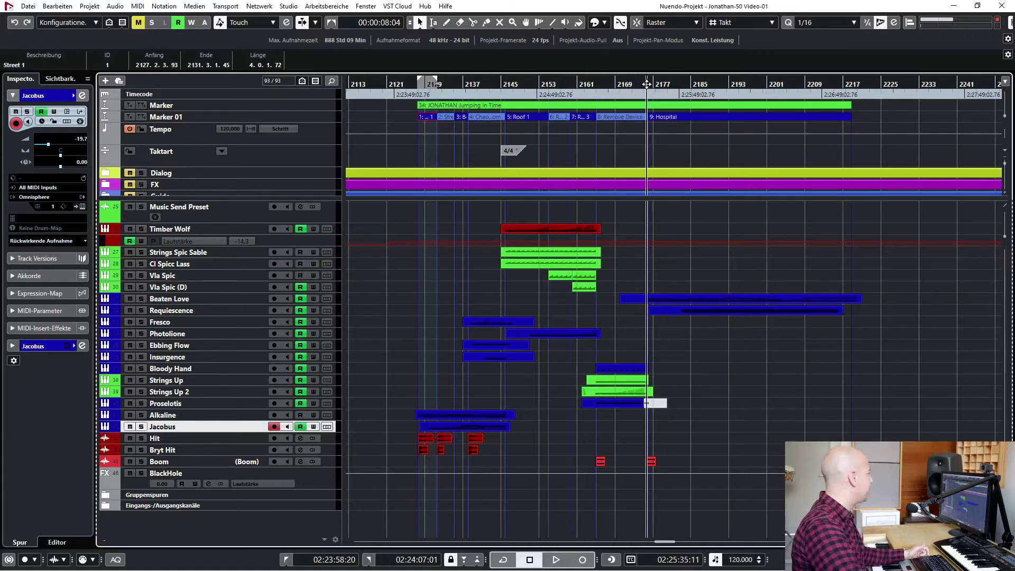
pyautogui.moveTo(647, 84); pyautogui.dragTo(730, 79)
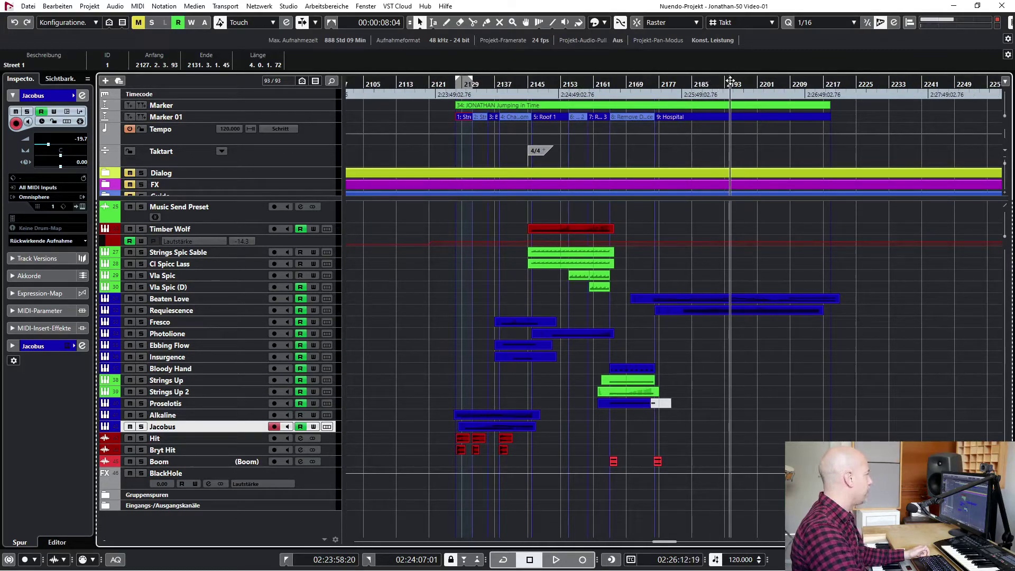
# Set the locators to the "JONATHAN Jumping in Time" cycle marker and play the cue from its start into the Hospital scene
pyautogui.click(628, 103)
pyautogui.press('KP_1')
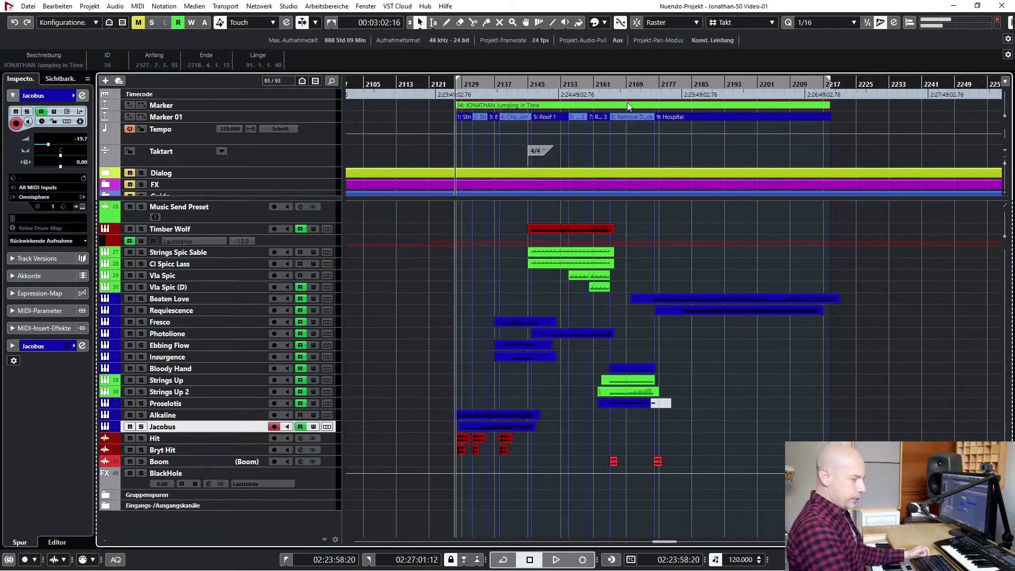
pyautogui.click(719, 410)
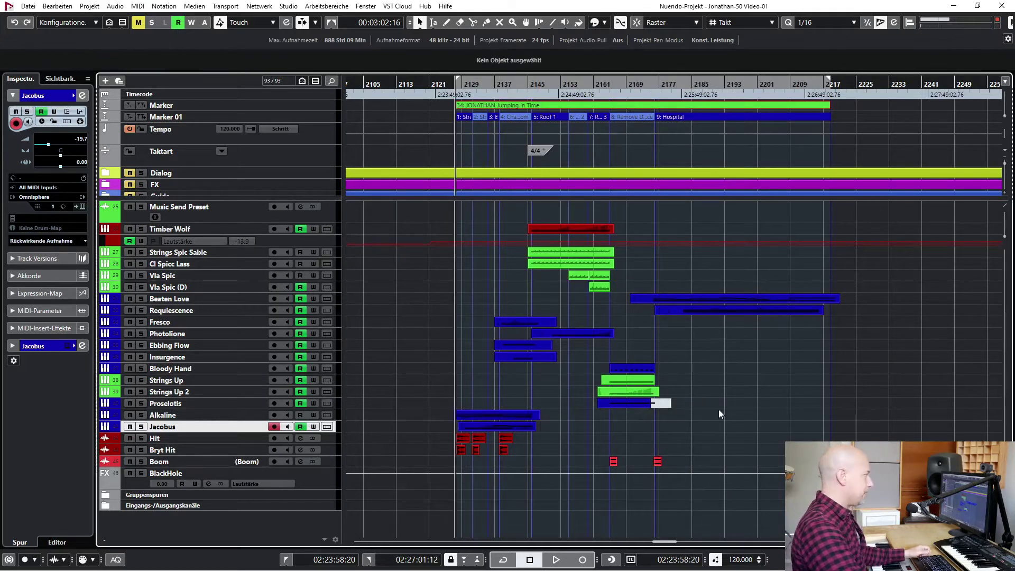
pyautogui.press('space')
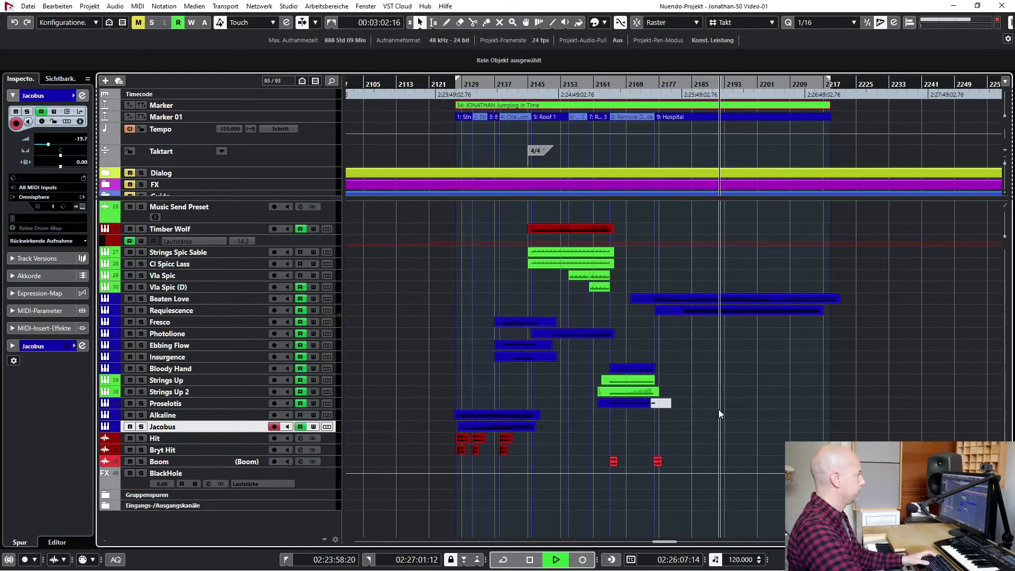
pyautogui.press('space')
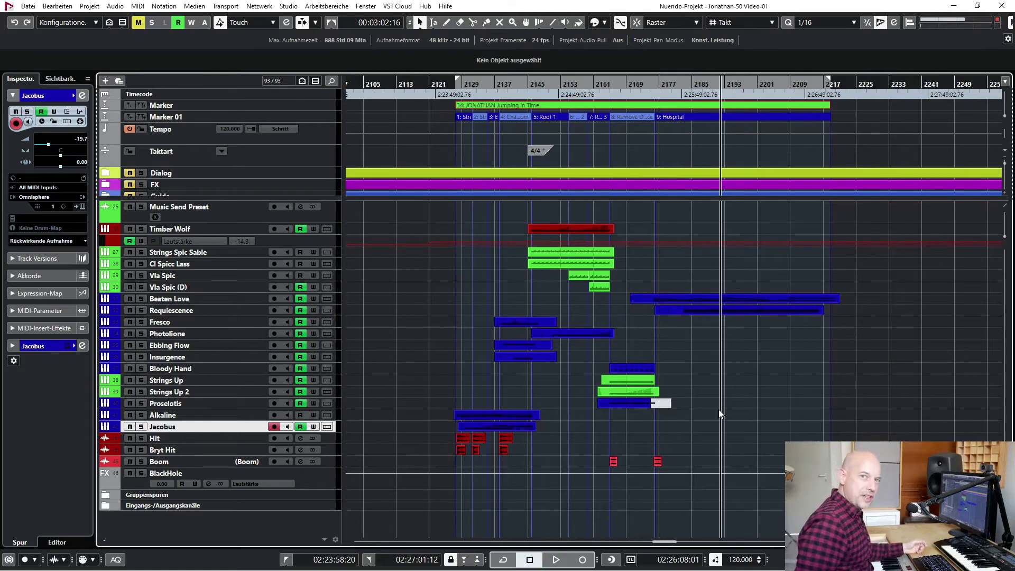
# Return the playhead to the cue's start and play the opening of Street 1
pyautogui.press('KP_1')
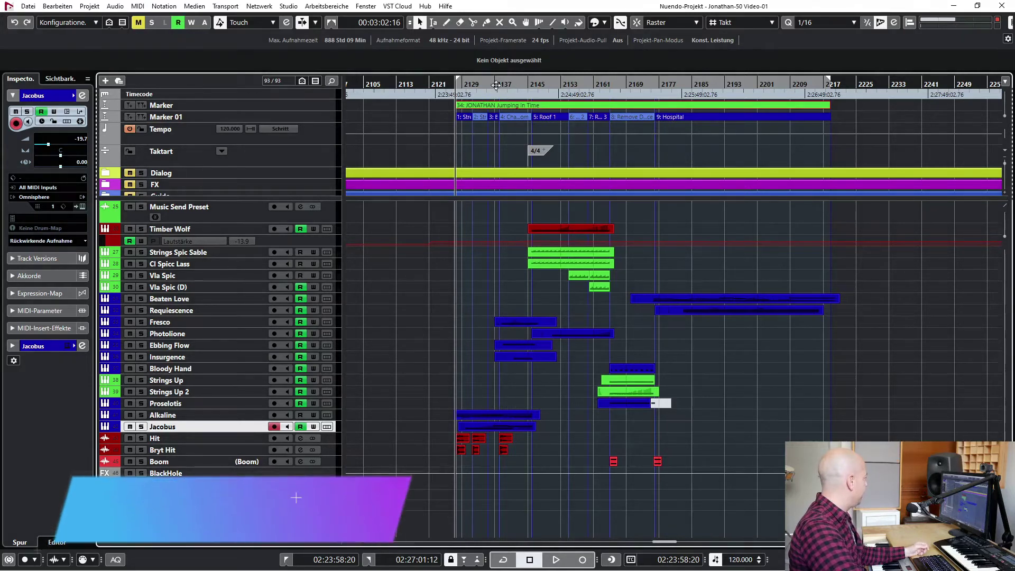
pyautogui.click(463, 85)
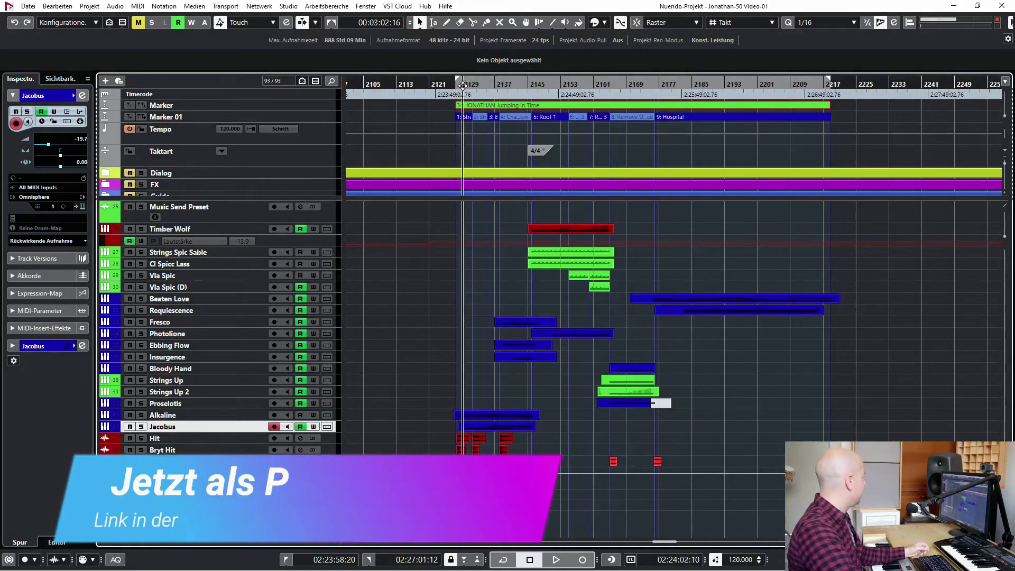
pyautogui.press('KP_1')
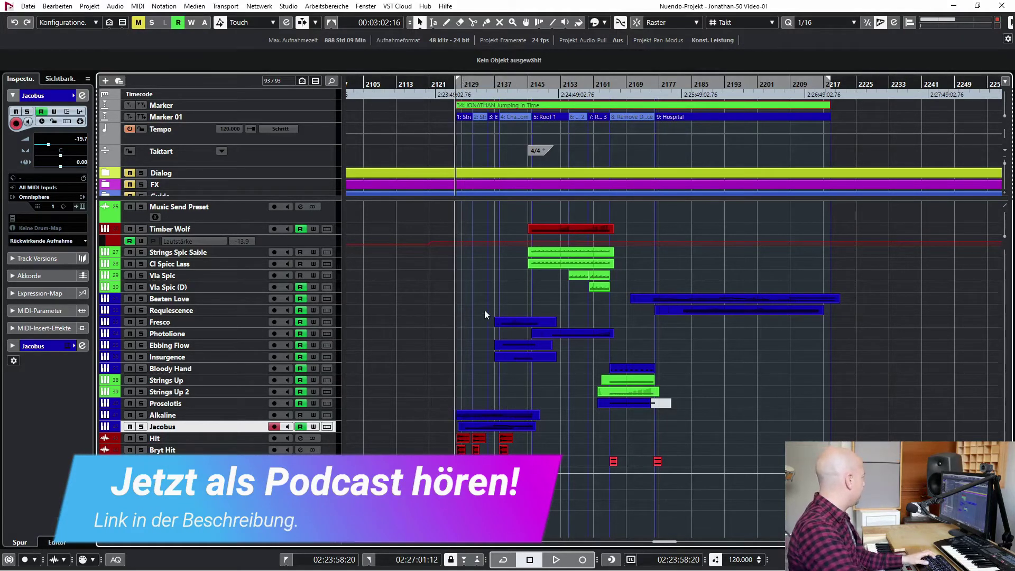
pyautogui.press('space')
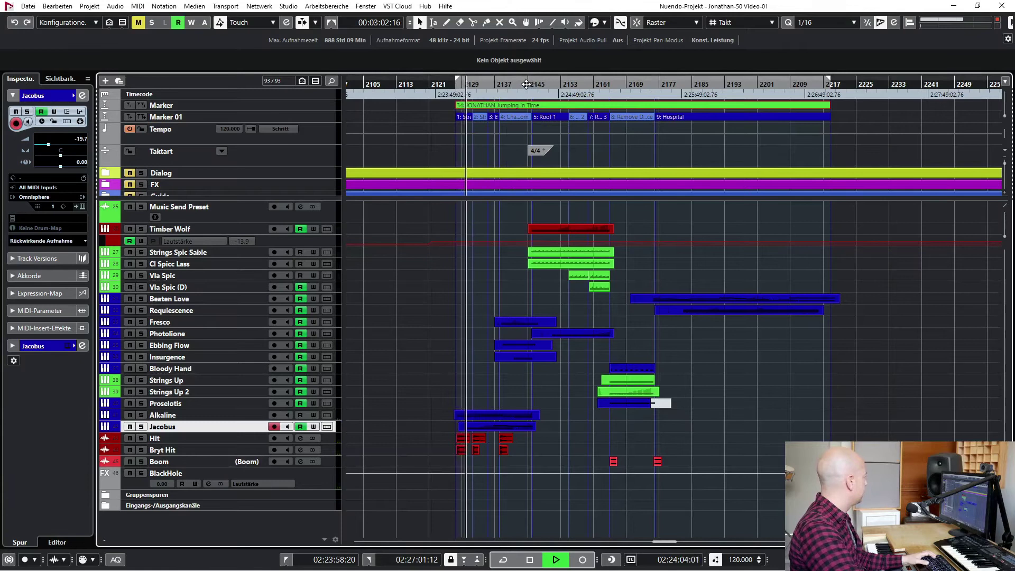
pyautogui.press('space')
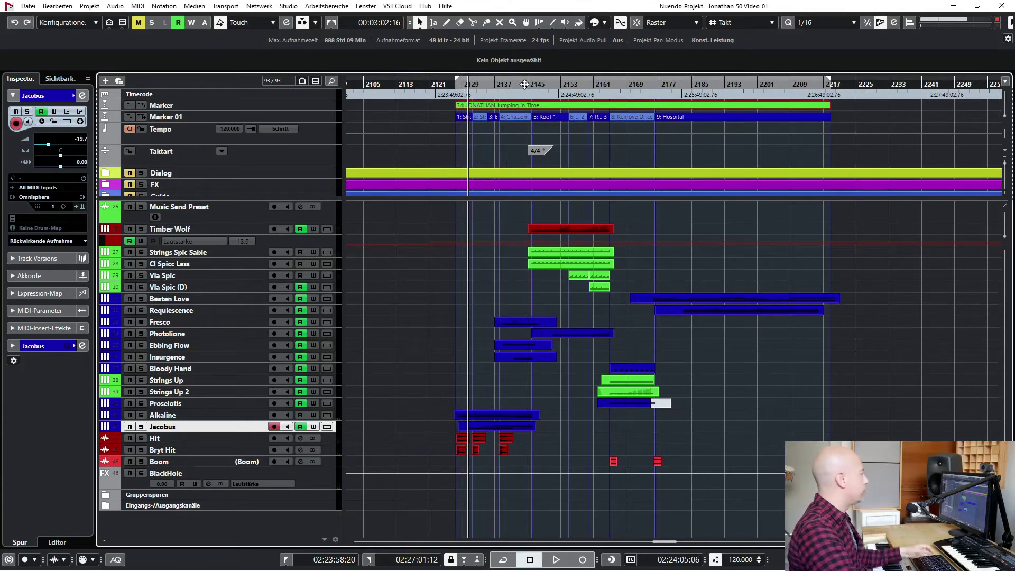
# Play the passage around the start of Roof 1, where the Timber Wolf and spiccato string parts enter
pyautogui.click(525, 84)
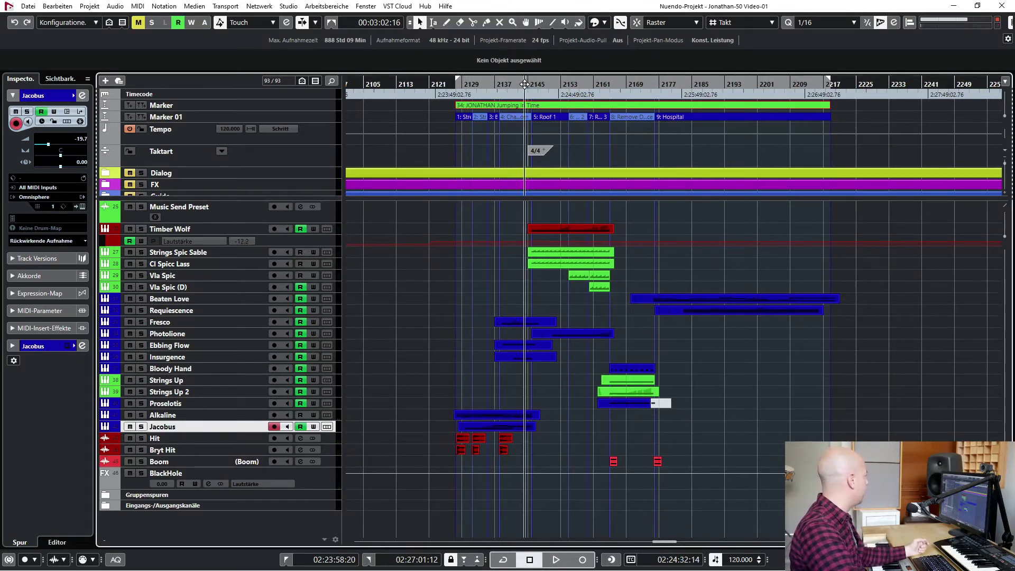
pyautogui.click(529, 84)
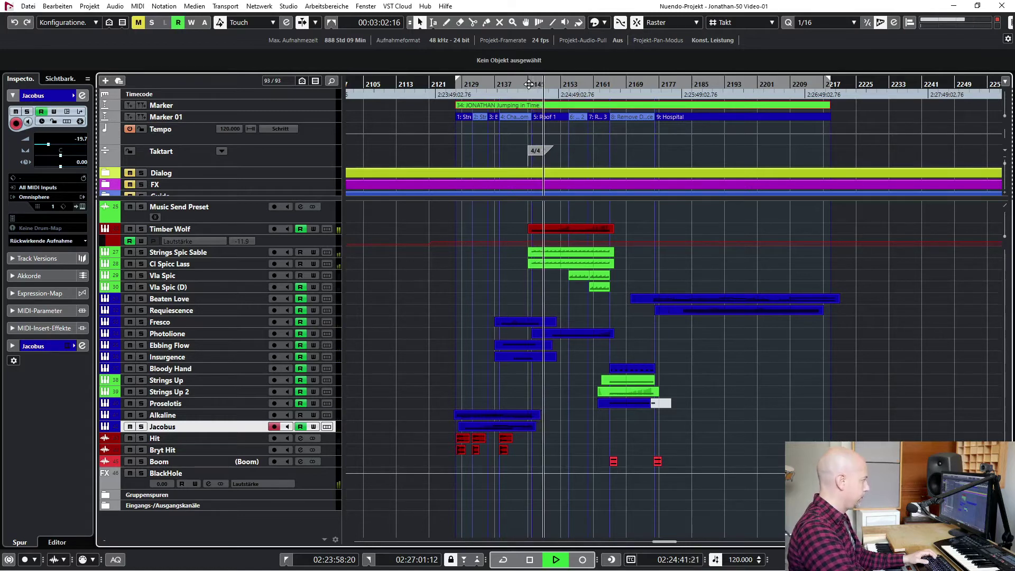
pyautogui.press('space')
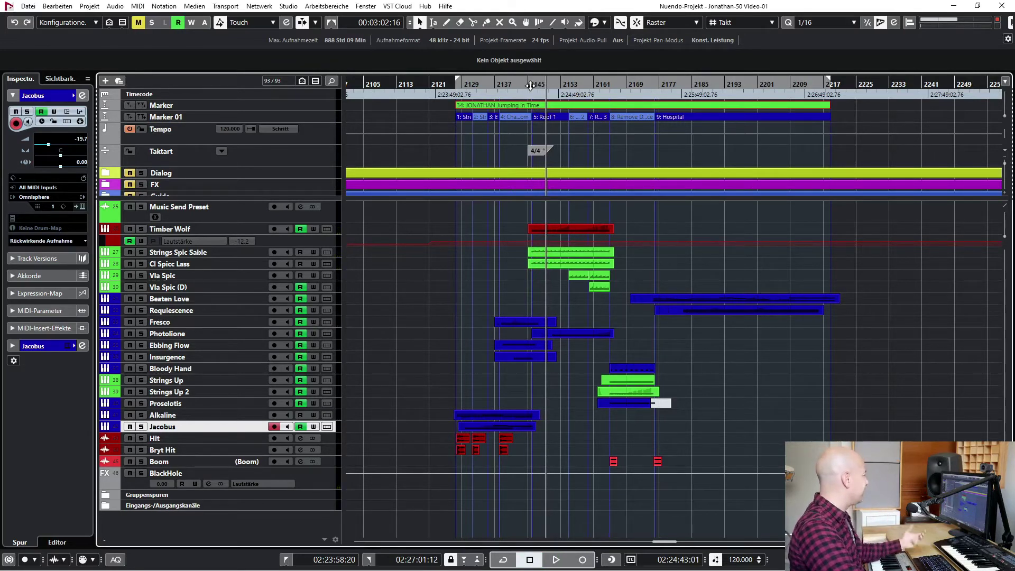
# Play the music from the start of the Remove Device scene
pyautogui.click(605, 84)
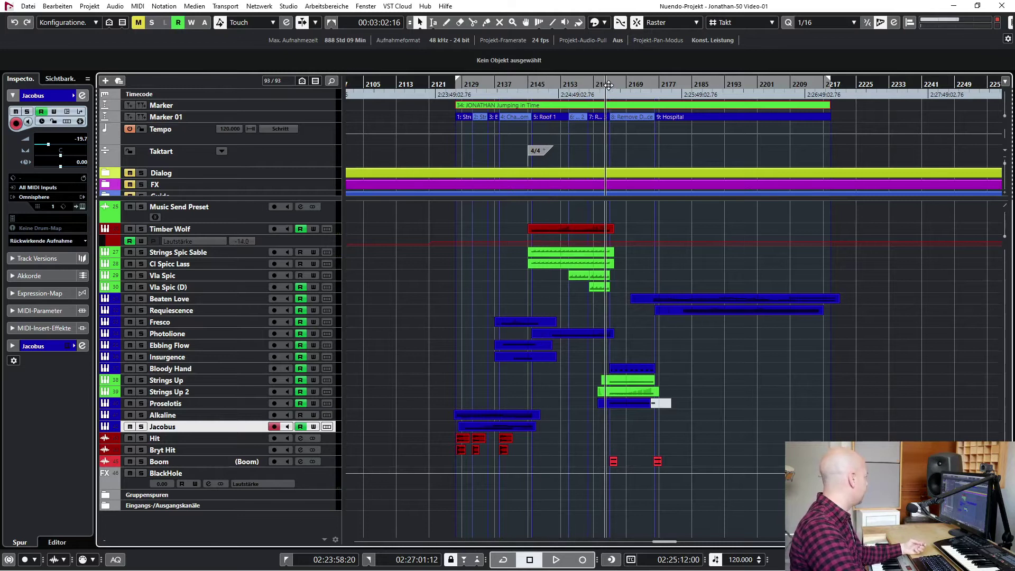
pyautogui.click(610, 84)
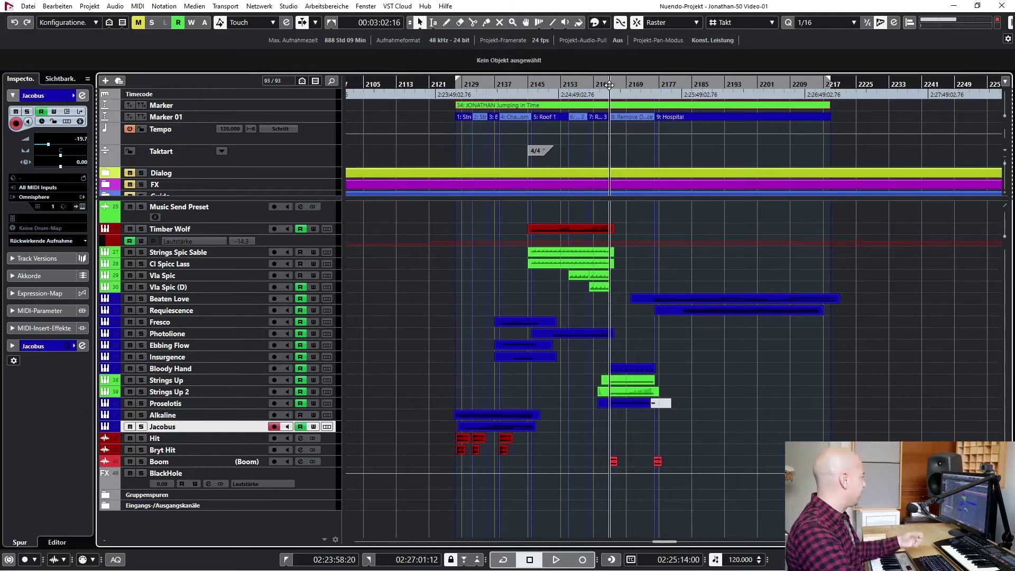
pyautogui.press('space')
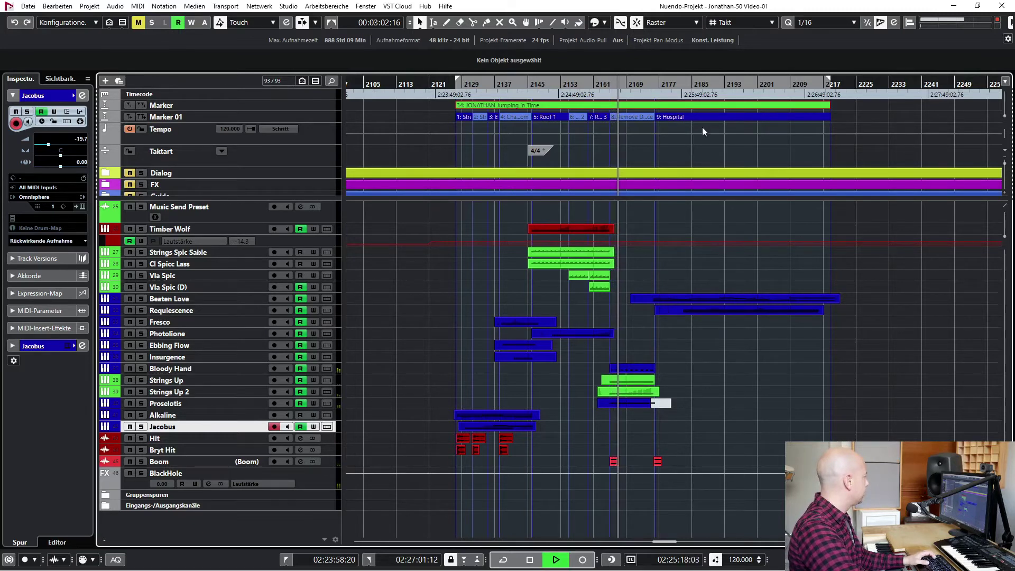
# Play a passage from the middle of the Hospital scene and stop playback
pyautogui.click(692, 85)
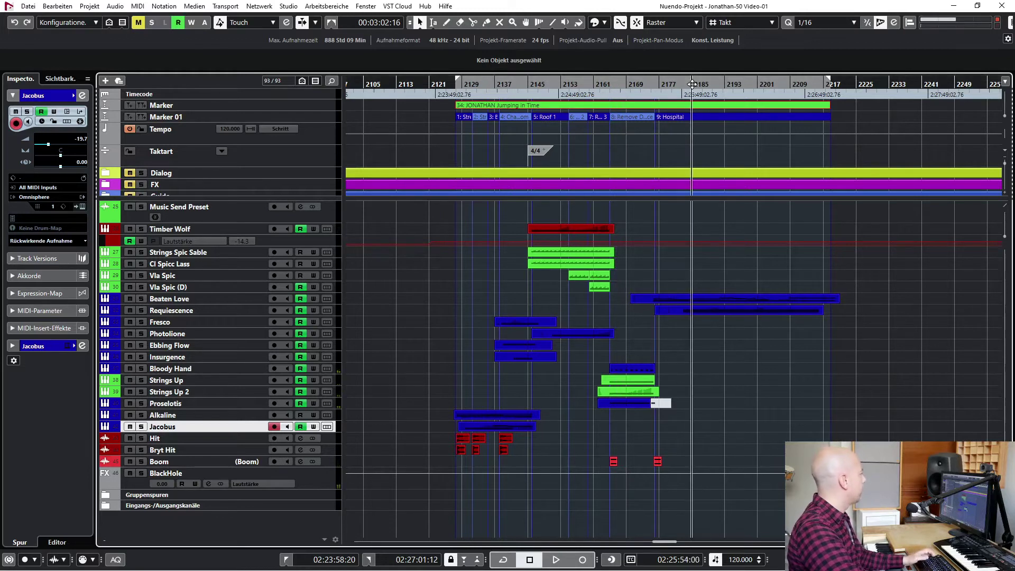
pyautogui.click(728, 84)
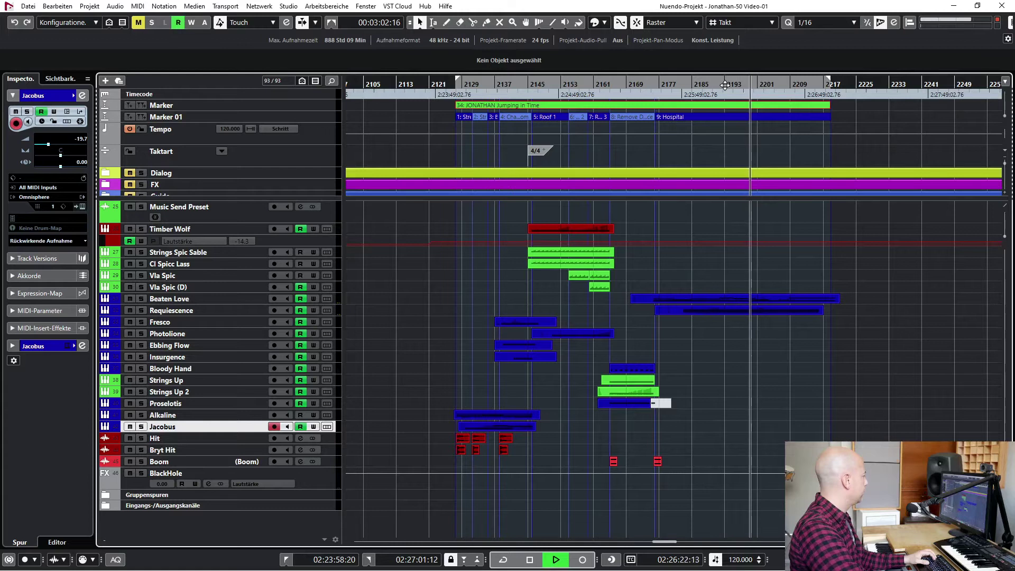
pyautogui.press('space')
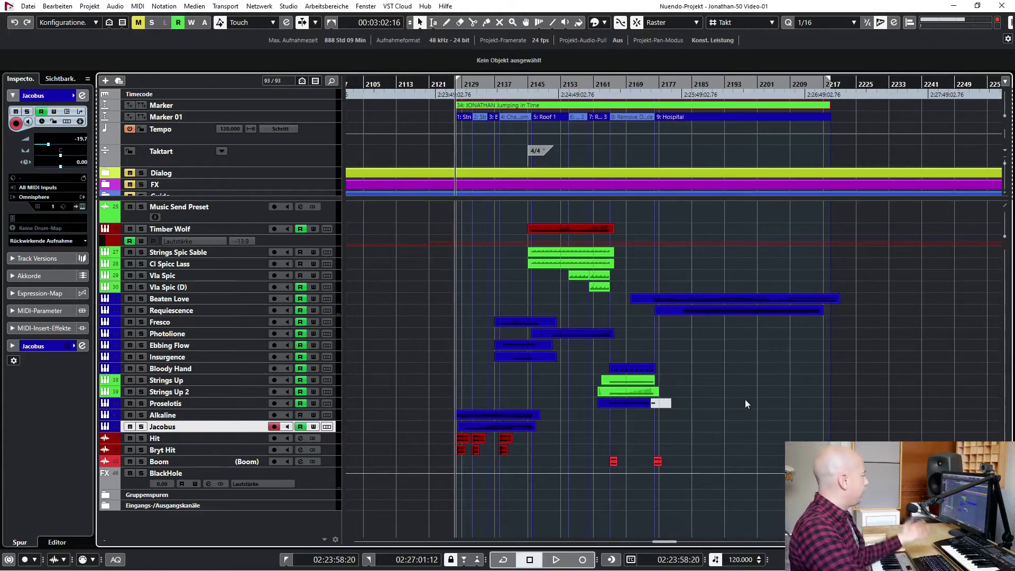
# Select the Hit and Bryt Hit tracks together with all their audio events from Street 1 to Chaos Room
pyautogui.click(170, 440)
pyautogui.keyDown('shift'); pyautogui.click(170, 452); pyautogui.keyUp('shift')
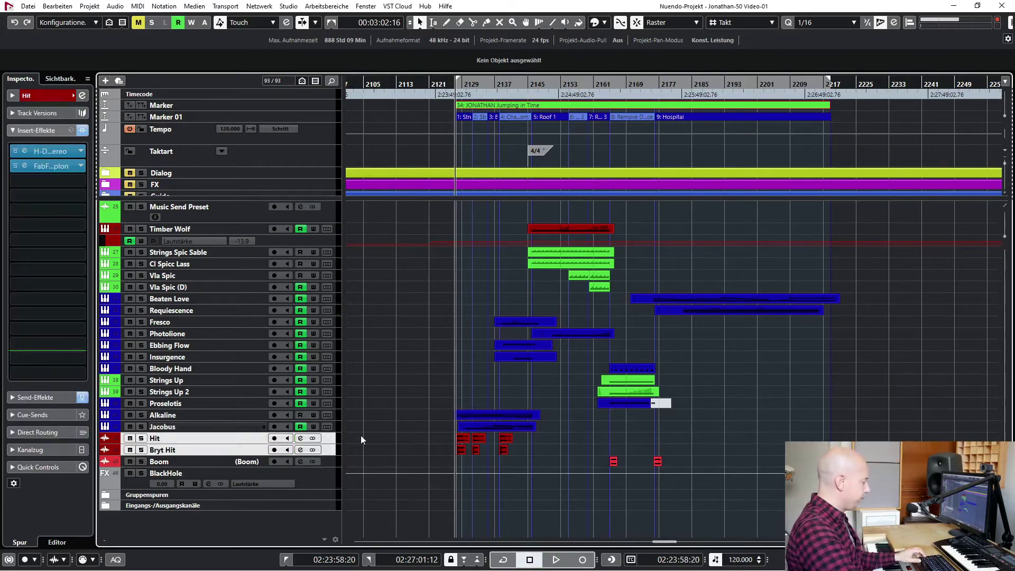
pyautogui.press('h')
pyautogui.press('h')
pyautogui.press('h')
pyautogui.press('h')
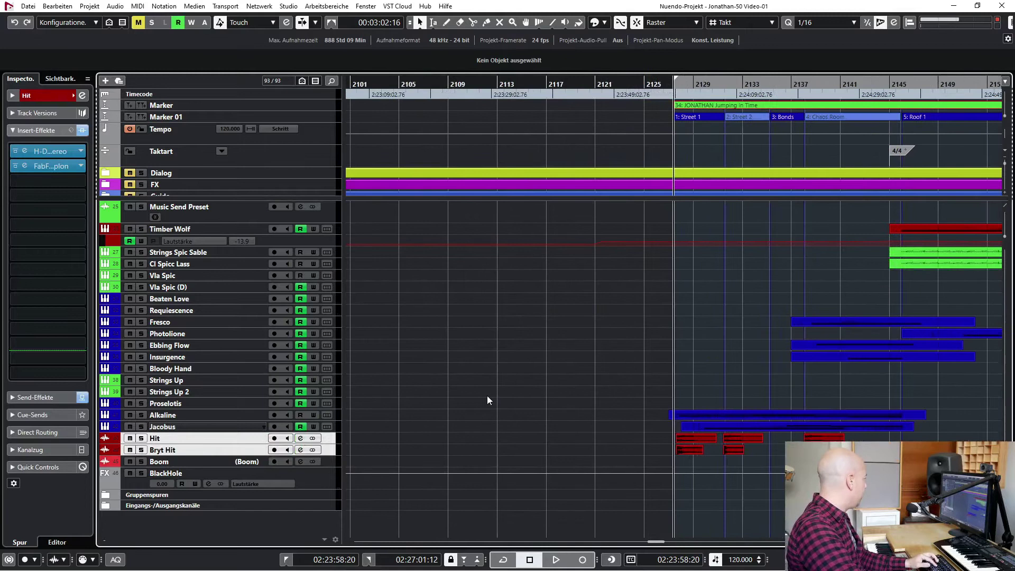
pyautogui.hscroll(3, 426, 375)
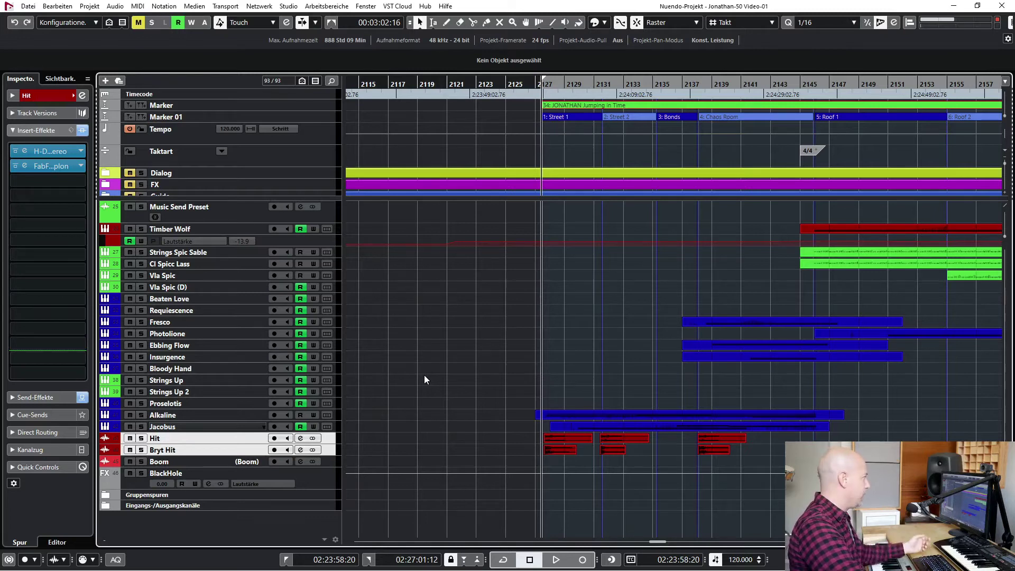
pyautogui.moveTo(531, 438); pyautogui.dragTo(751, 458)
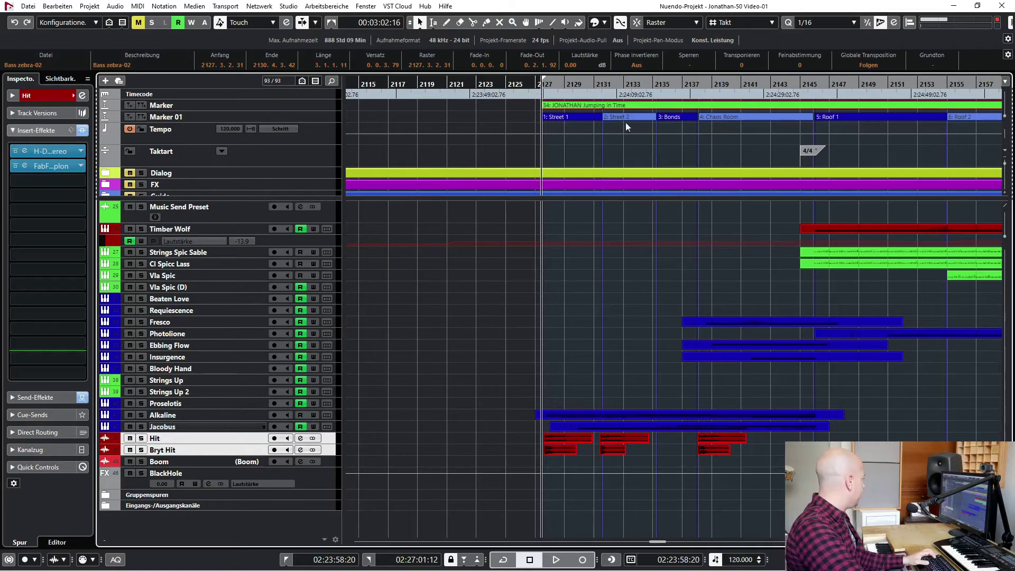
# Solo the Hit and Bryt Hit tracks and play their hits at Street 1, Street 2 and Chaos Room
pyautogui.press('space')
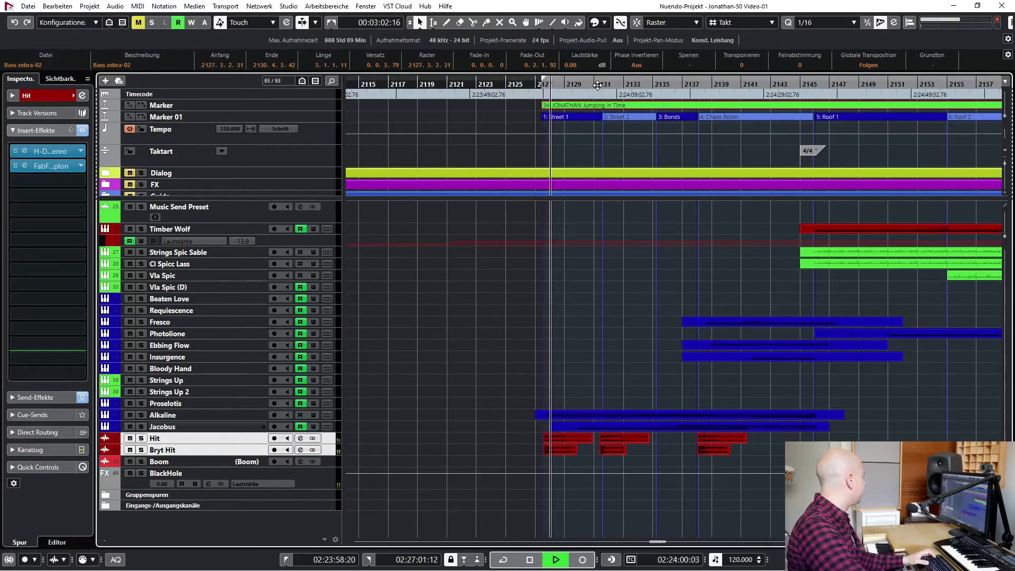
pyautogui.press('space')
pyautogui.press('s')
pyautogui.press('KP_0')
pyautogui.press('space')
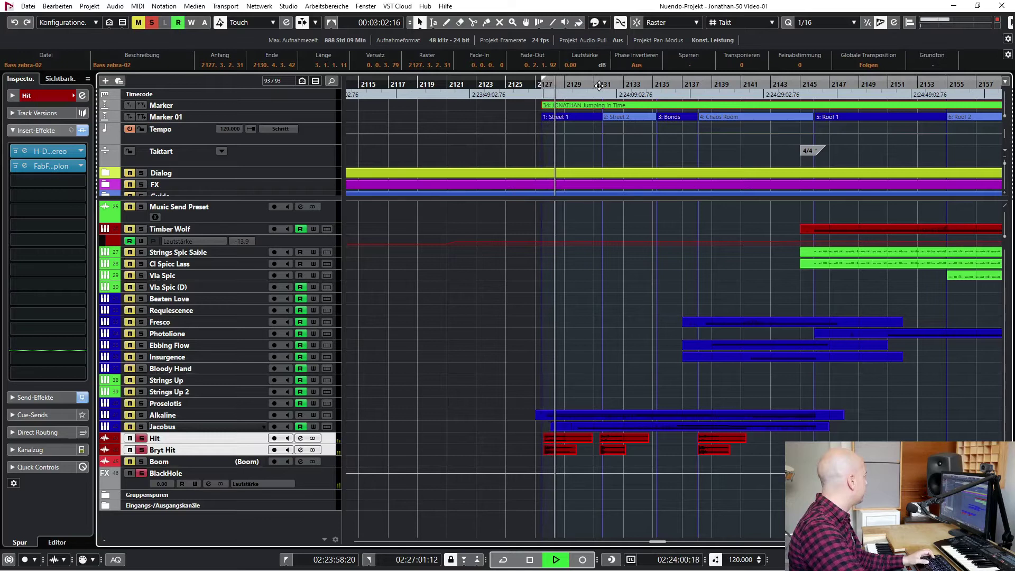
pyautogui.click(598, 85)
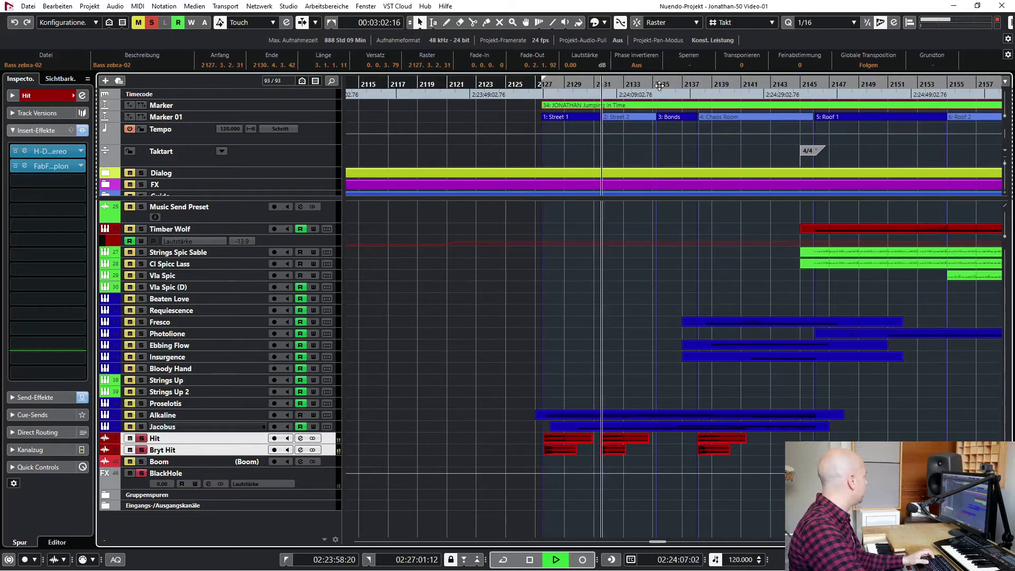
pyautogui.click(695, 83)
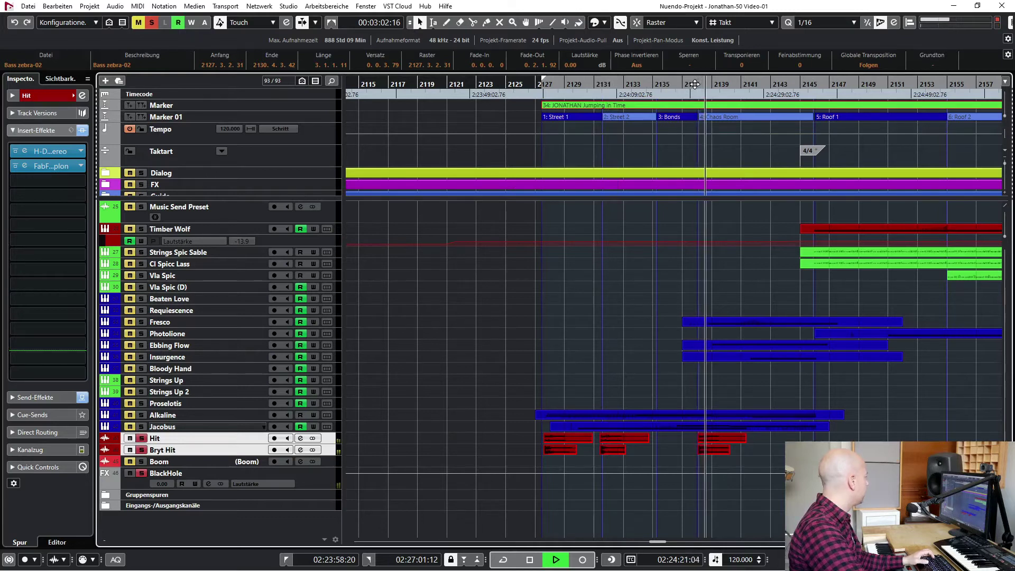
pyautogui.press('space')
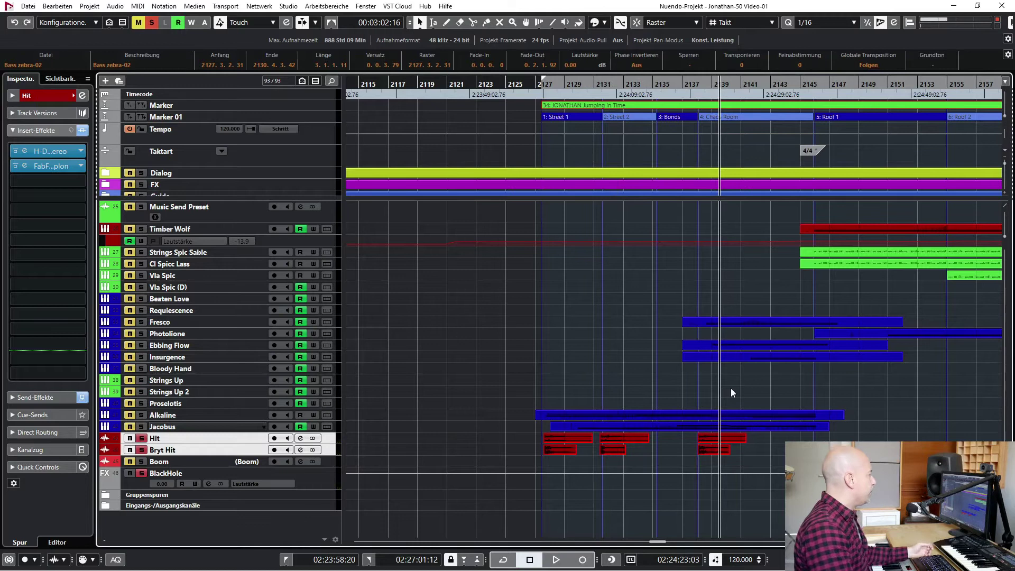
pyautogui.press('KP_1')
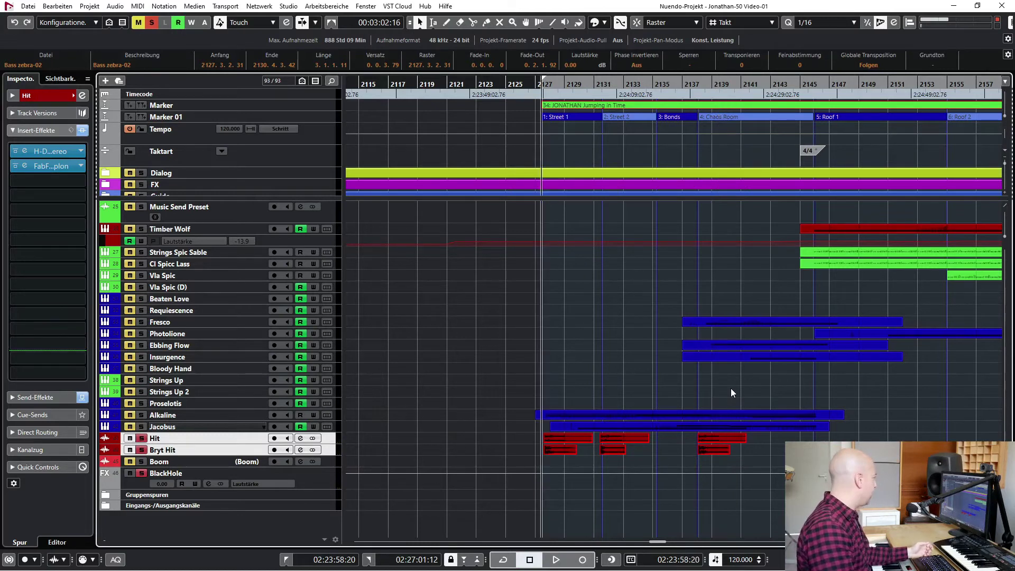
# Solo only the Hit track, set the locators around its Street 2 event and play it
pyautogui.click(154, 25)
pyautogui.click(193, 427)
pyautogui.click(194, 437)
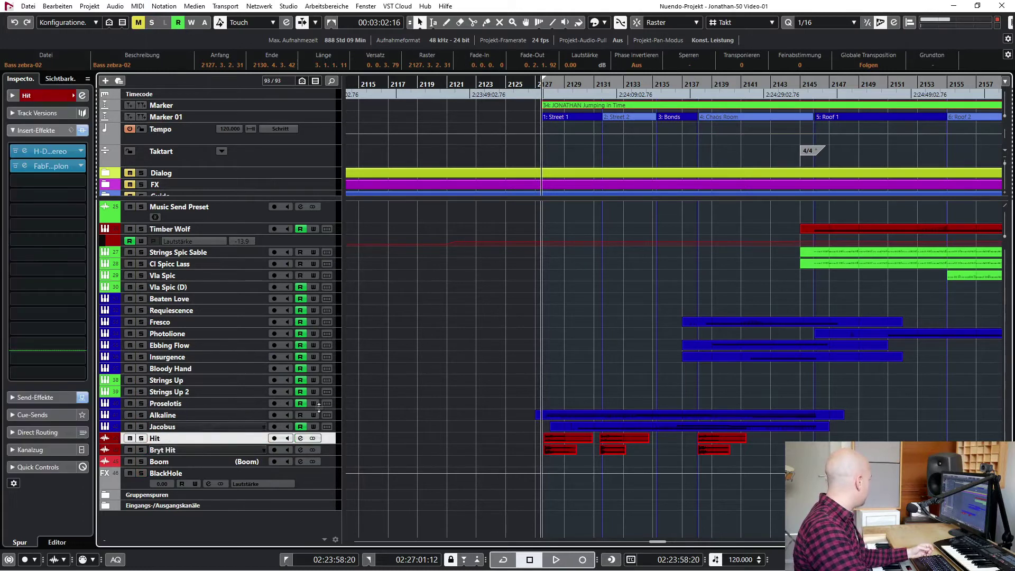
pyautogui.press('s')
pyautogui.press('space')
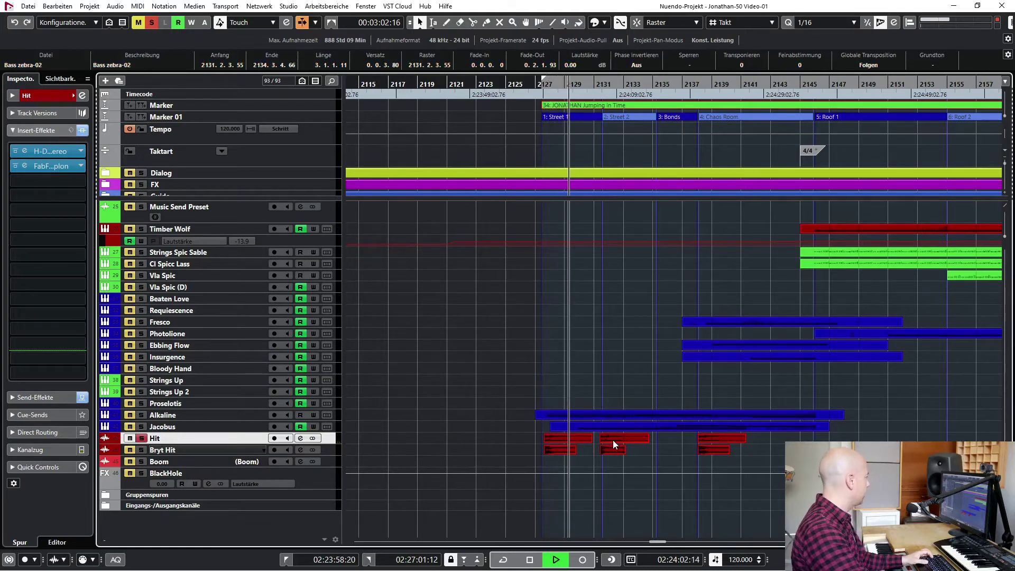
pyautogui.press('p')
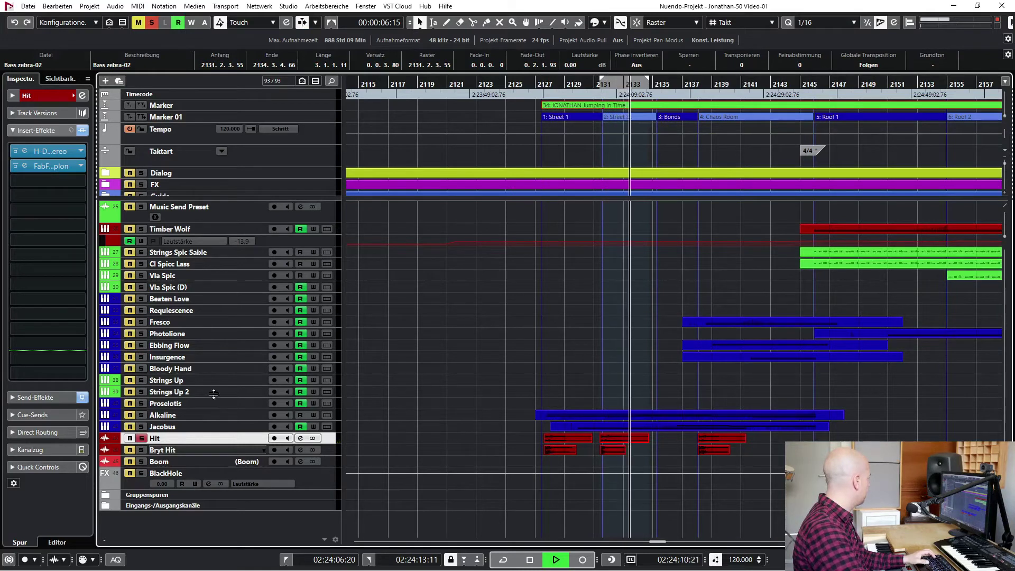
pyautogui.press('space')
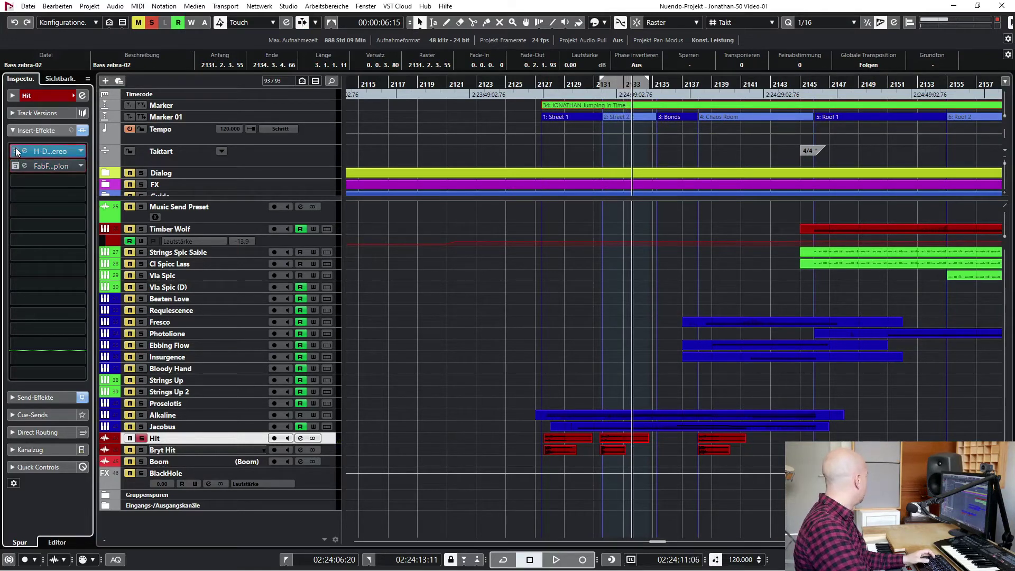
# Play the Street 2 hit from its start with the Hit track's H-Delay and FabFilter Simplon inserts bypassed
pyautogui.press('KP_1')
pyautogui.press('space')
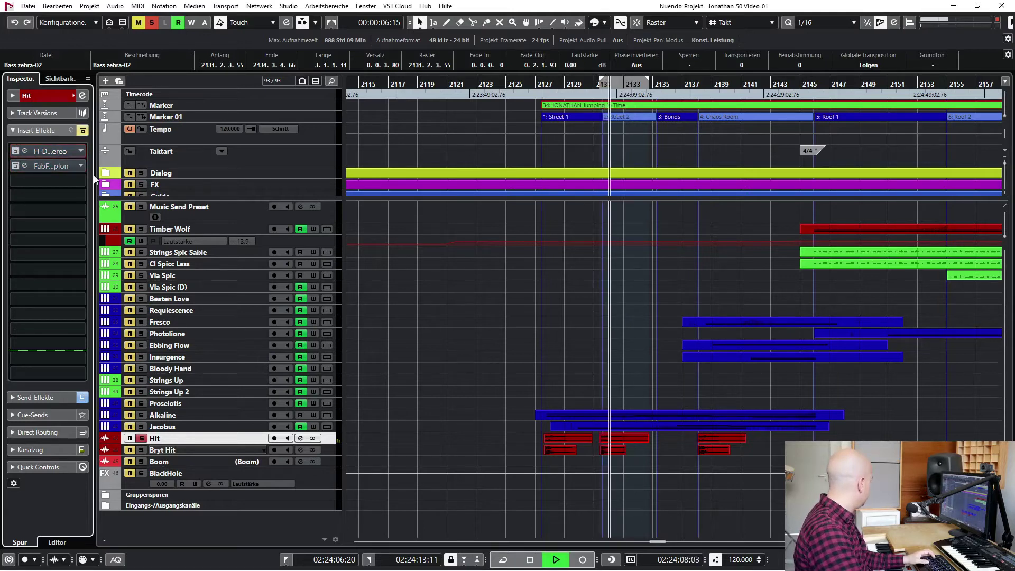
pyautogui.press('space')
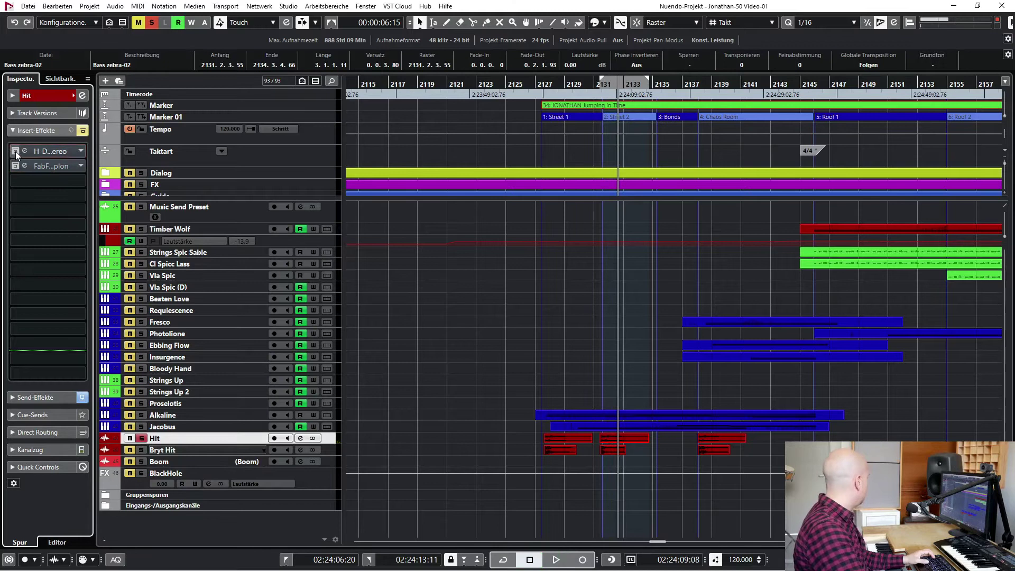
# Reactivate the H-Delay insert on the Hit track, view its settings and play the hit with the delay
pyautogui.click(16, 153)
pyautogui.moveTo(406, 239); pyautogui.dragTo(447, 191)
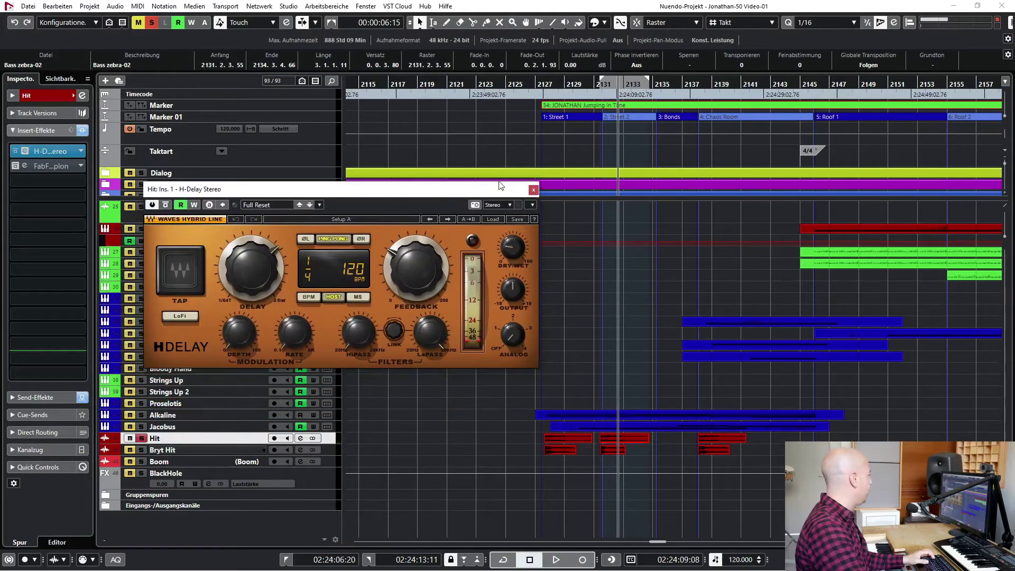
pyautogui.click(535, 190)
pyautogui.press('space')
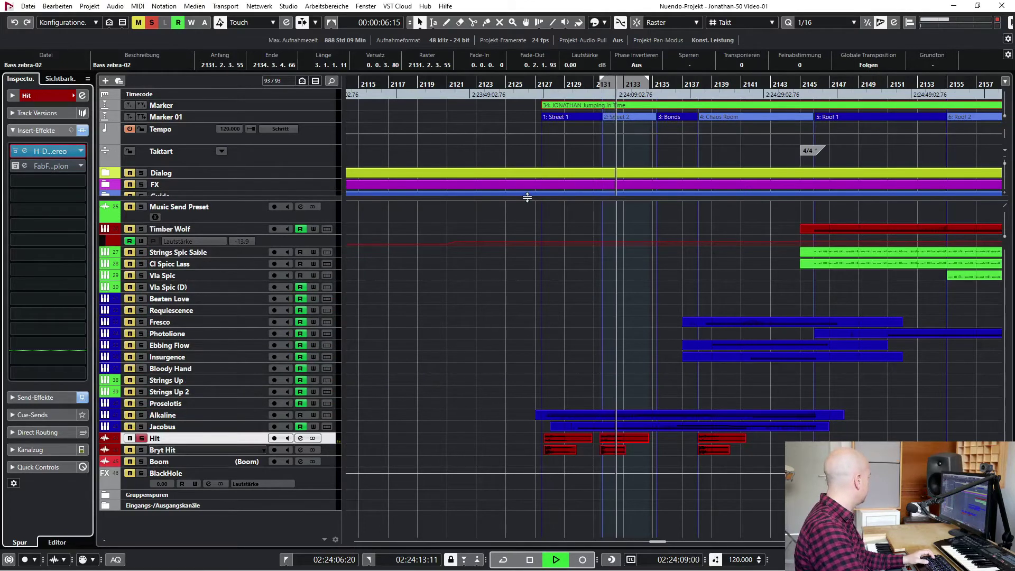
pyautogui.press('space')
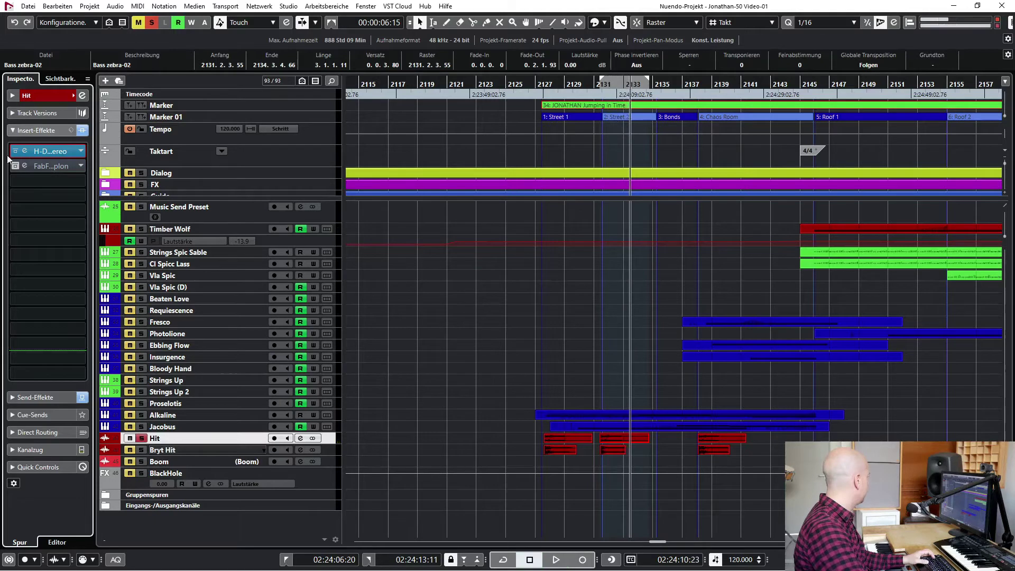
# Reactivate the FabFilter Simplon insert on the Hit track, view its filter curve and play the filtered Street 2 hit
pyautogui.click(24, 166)
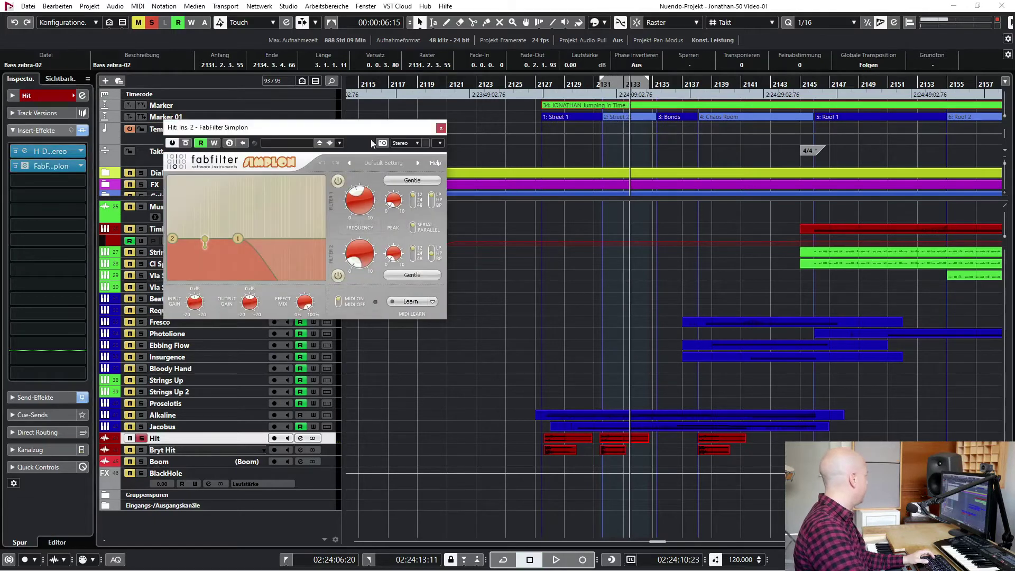
pyautogui.moveTo(373, 129); pyautogui.dragTo(439, 198)
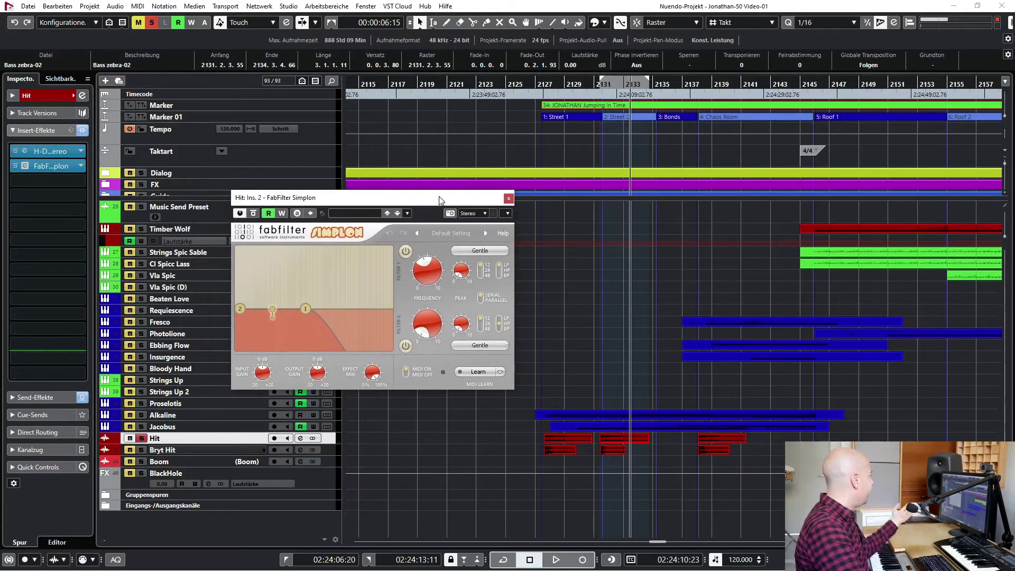
pyautogui.click(509, 199)
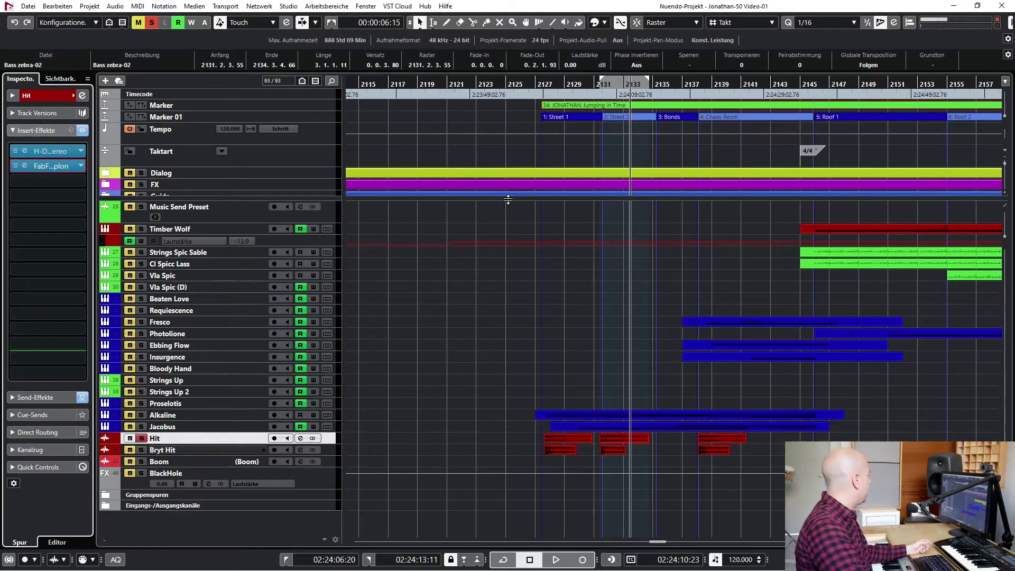
pyautogui.press('KP_1')
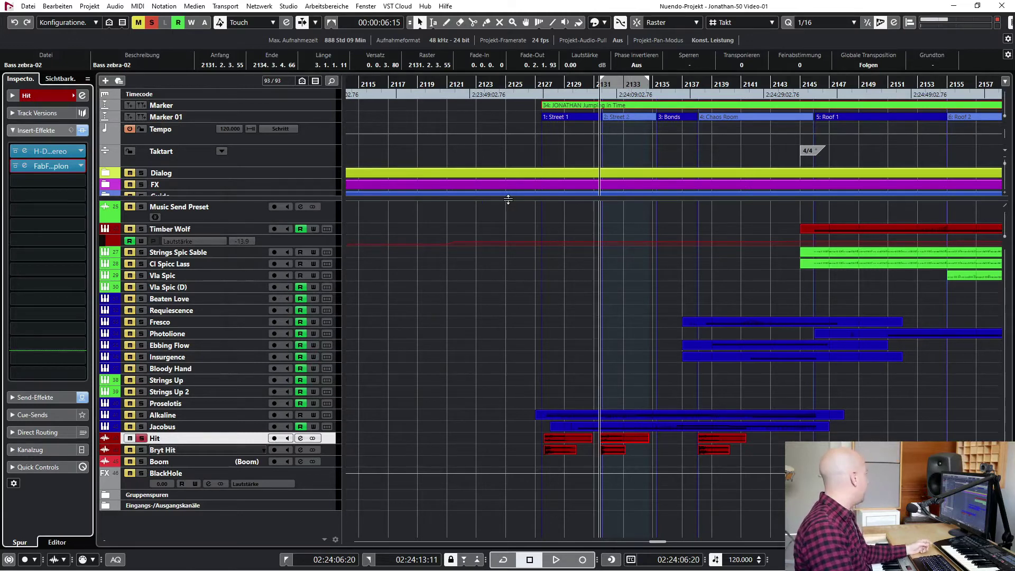
pyautogui.press('space')
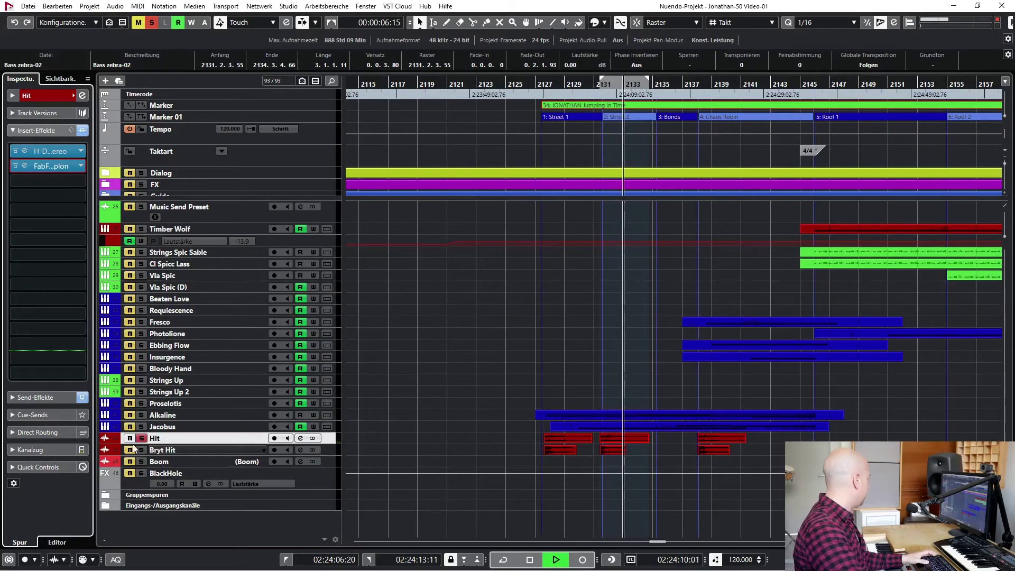
pyautogui.press('space')
# Solo the Bryt Hit track and set the locators around its audio events from Street 1 to Chaos Room
pyautogui.click(190, 452)
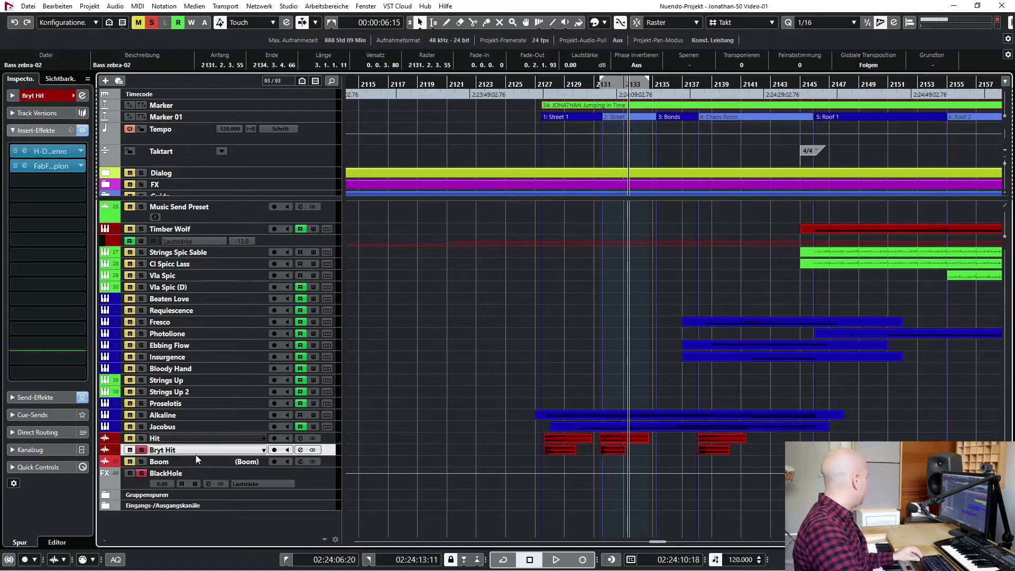
pyautogui.moveTo(532, 447); pyautogui.dragTo(744, 466)
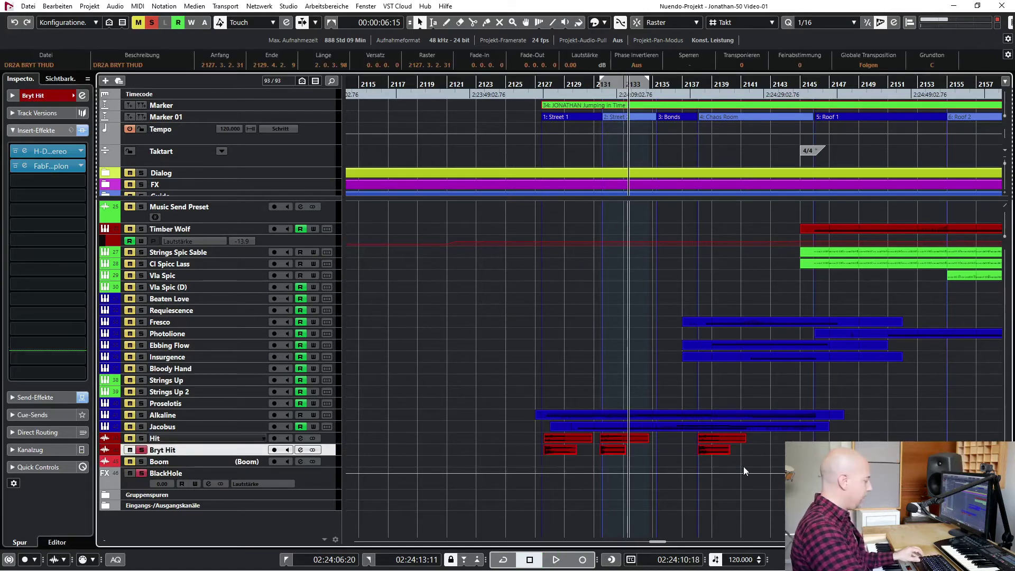
pyautogui.press('p')
pyautogui.press('KP_1')
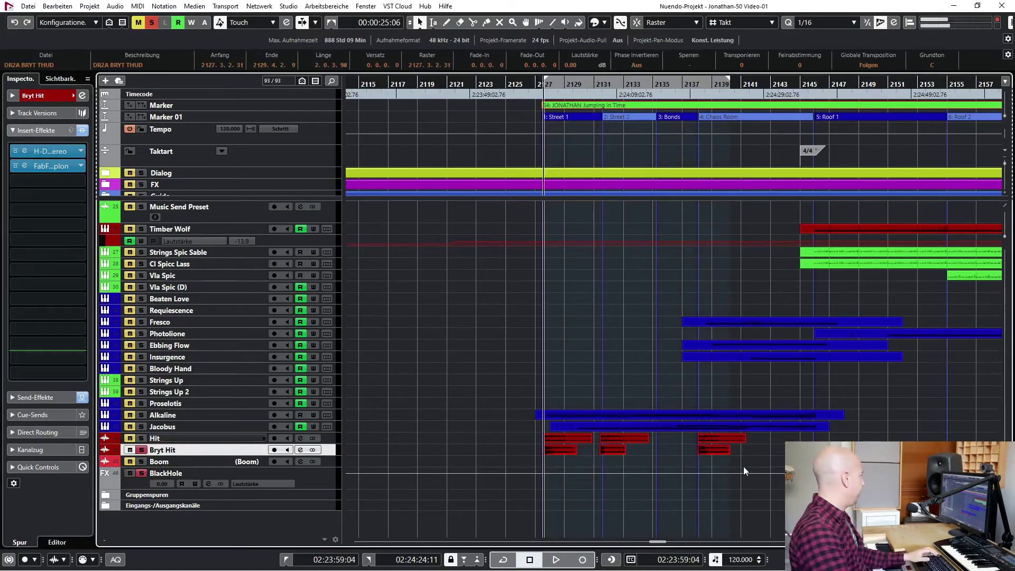
pyautogui.click(679, 460)
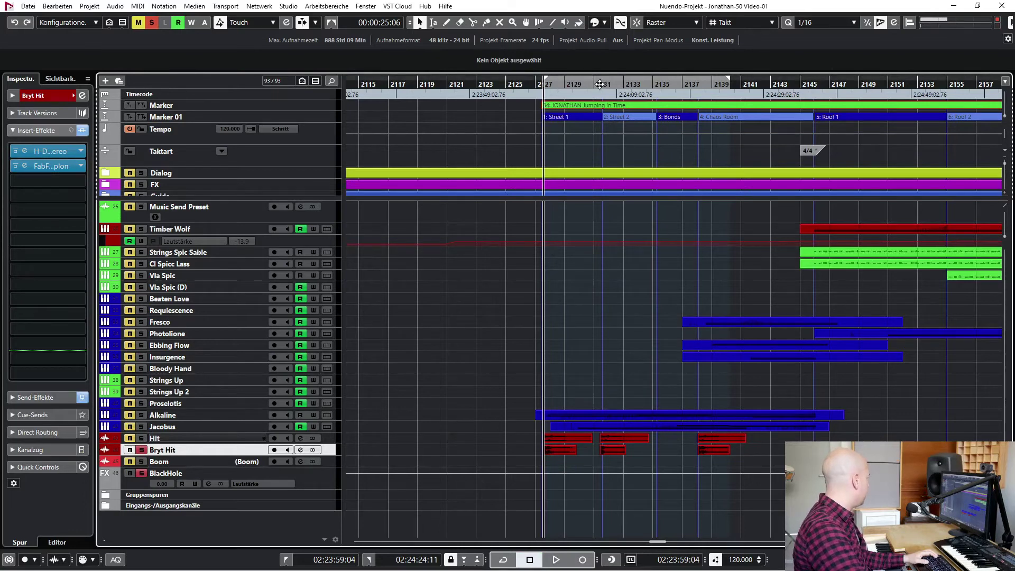
# Play the Bryt Hit events at Street 1, Street 2 and Chaos Room
pyautogui.press('space')
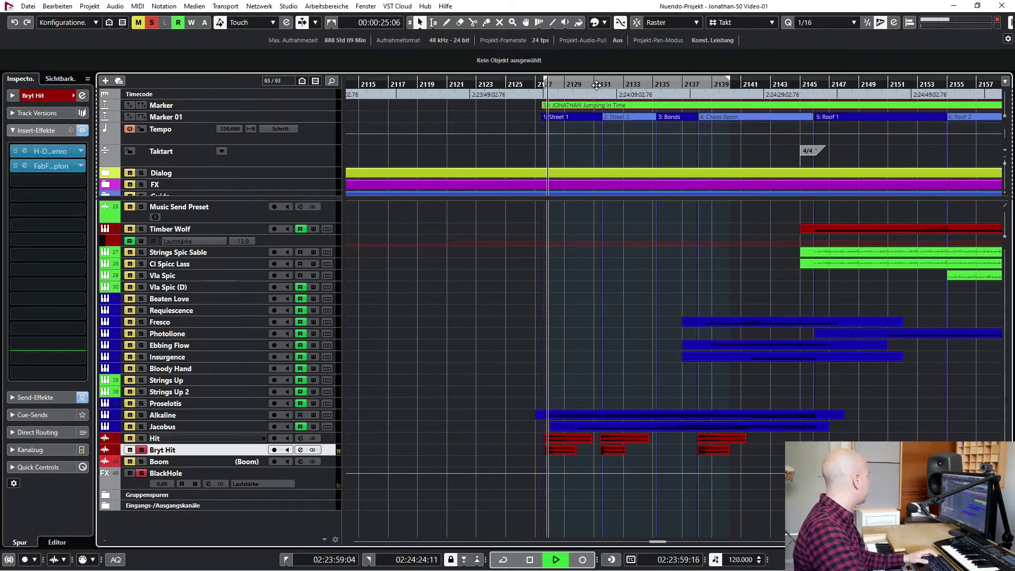
pyautogui.click(597, 85)
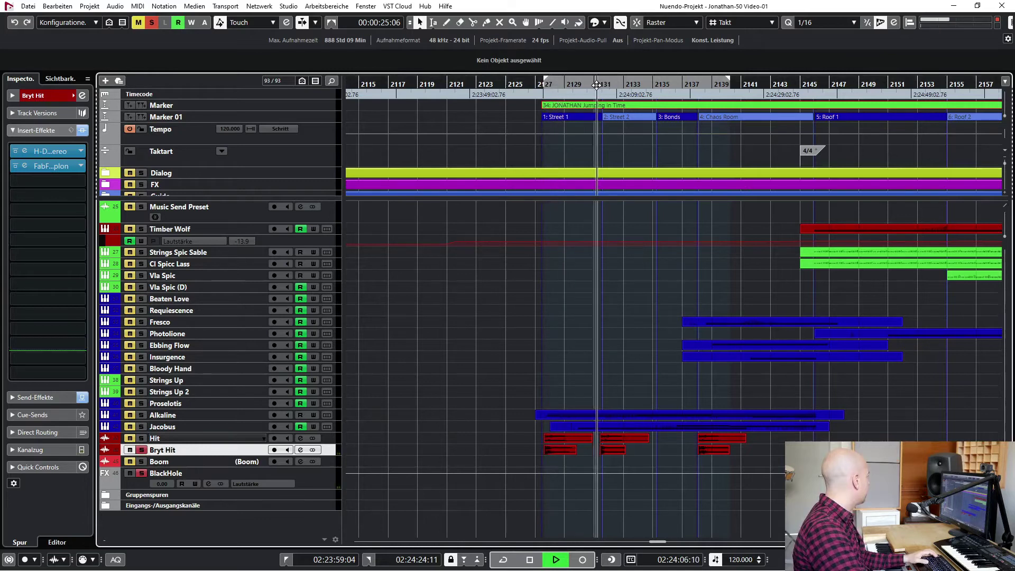
pyautogui.click(695, 85)
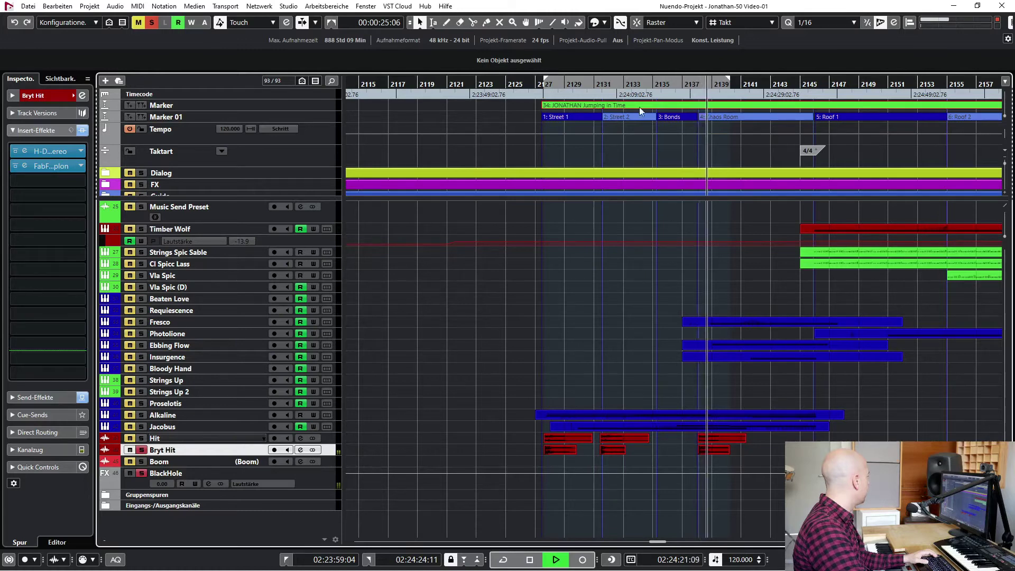
# Solo the Hit track together with Bryt Hit and play both layers in Street 1
pyautogui.click(141, 439)
pyautogui.press('space')
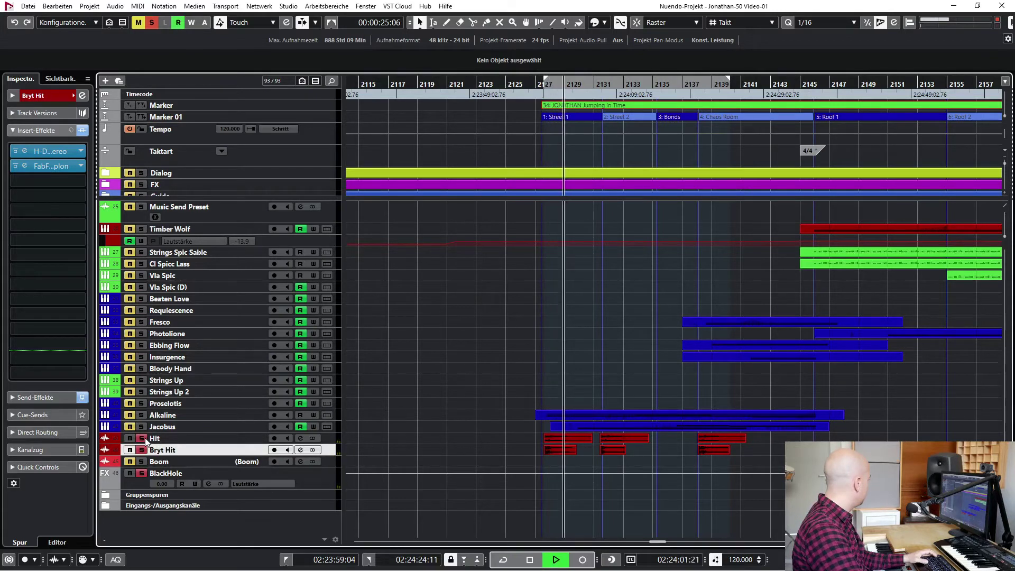
pyautogui.press('space')
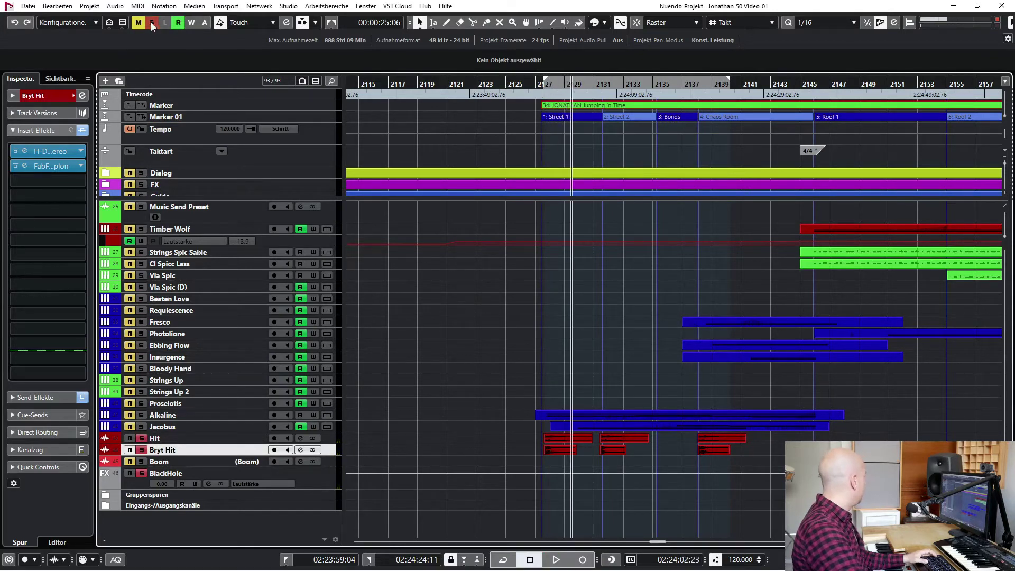
# Clear all solos and view the Alkaline track's patch in its Omnisphere instrument, closing the instrument again
pyautogui.click(151, 22)
pyautogui.click(215, 415)
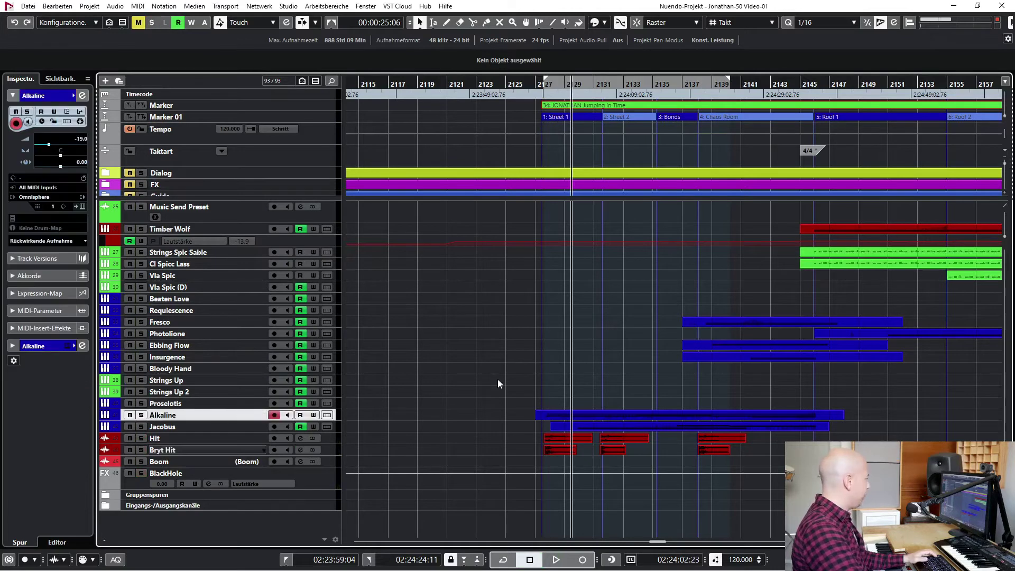
pyautogui.click(81, 205)
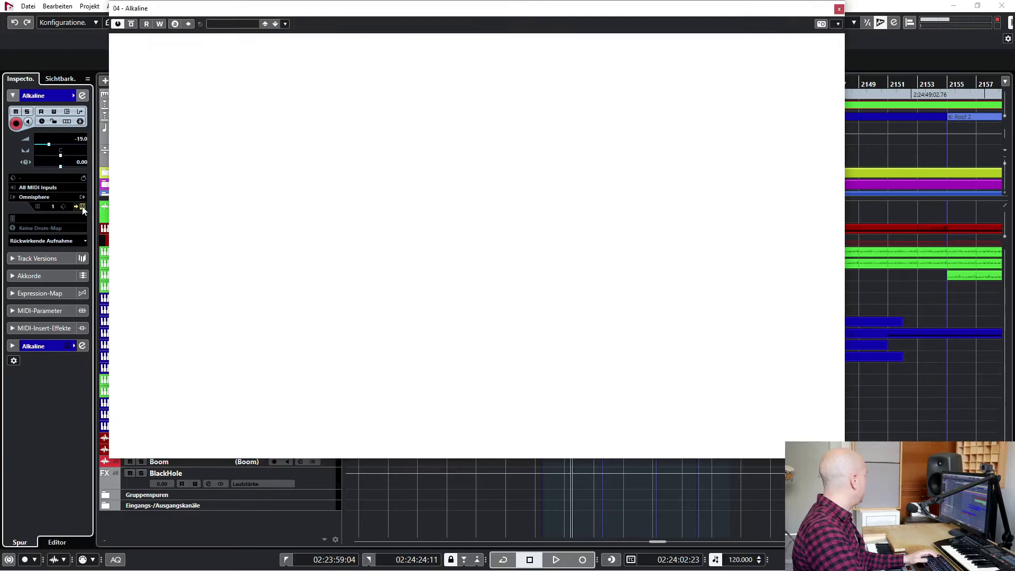
pyautogui.moveTo(466, 18); pyautogui.dragTo(460, 50)
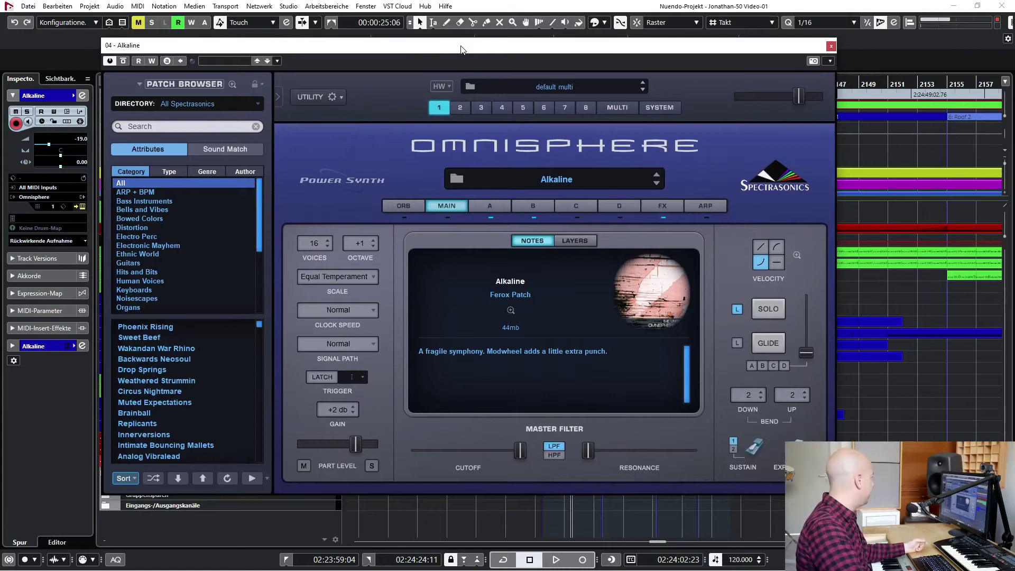
pyautogui.moveTo(447, 48); pyautogui.dragTo(405, 41)
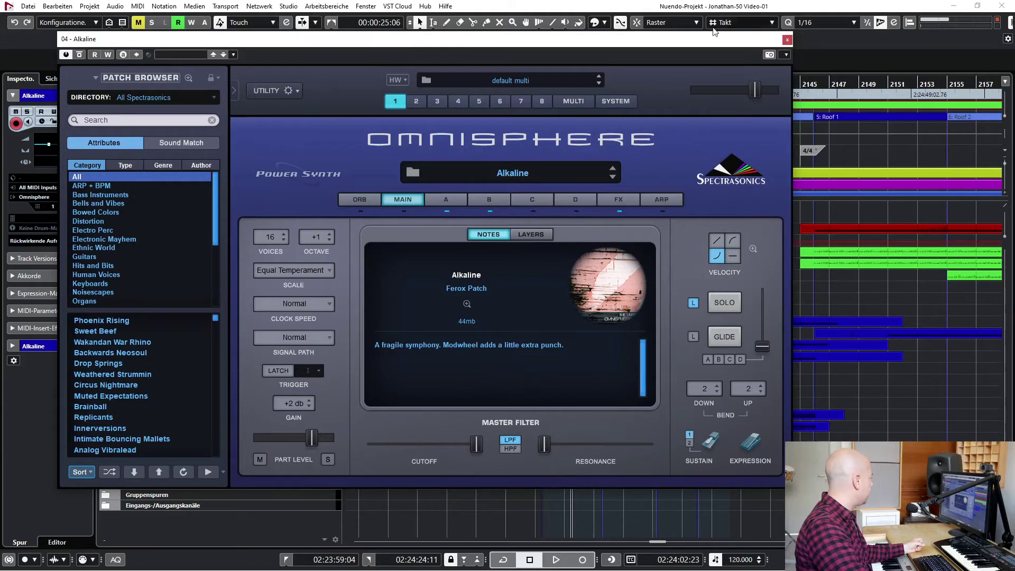
pyautogui.click(788, 40)
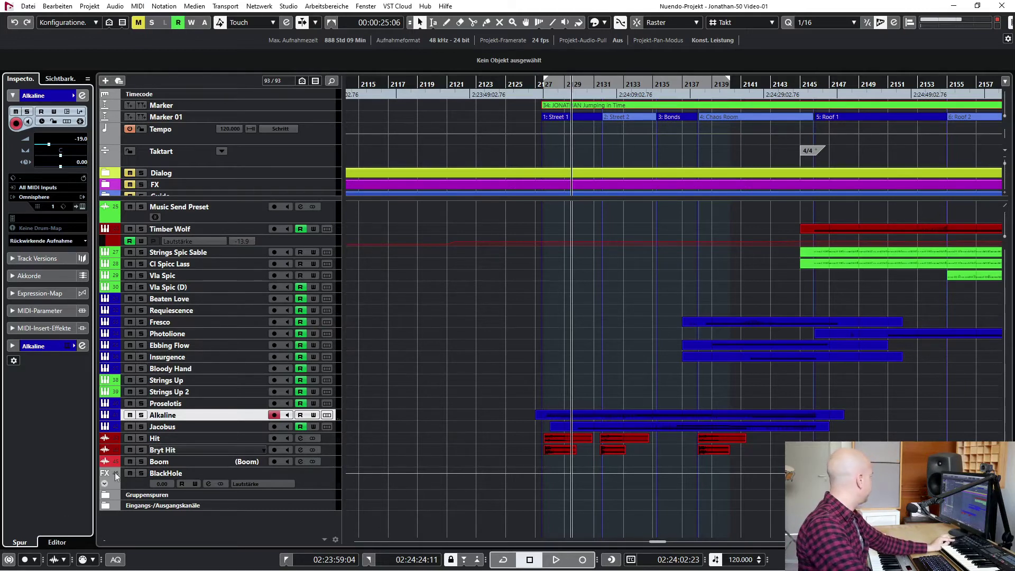
# Solo the Alkaline and Jacobus tracks together and start playback from the beginning of Street 1
pyautogui.click(174, 427)
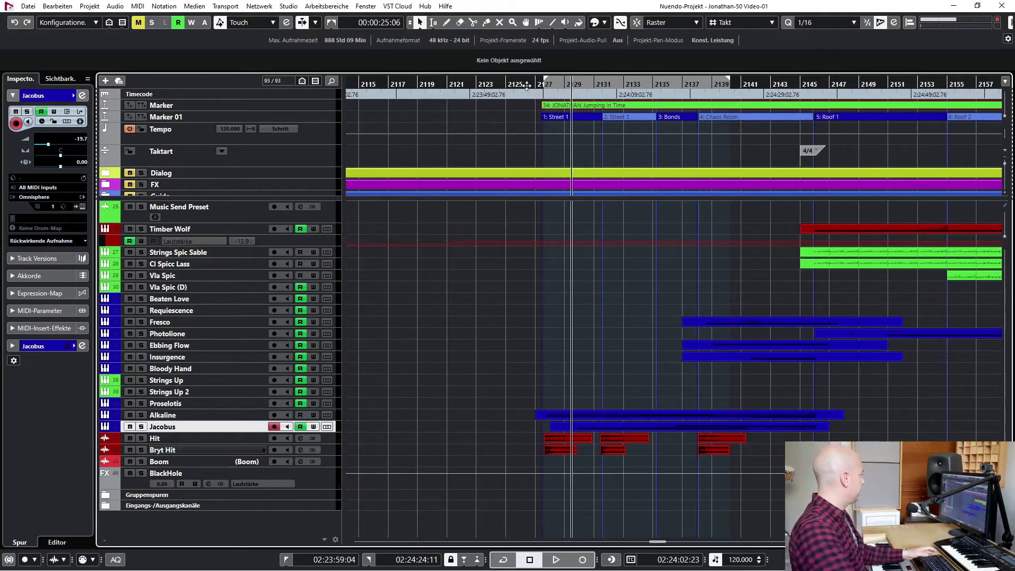
pyautogui.keyDown('shift'); pyautogui.click(214, 415); pyautogui.keyUp('shift')
pyautogui.press('s')
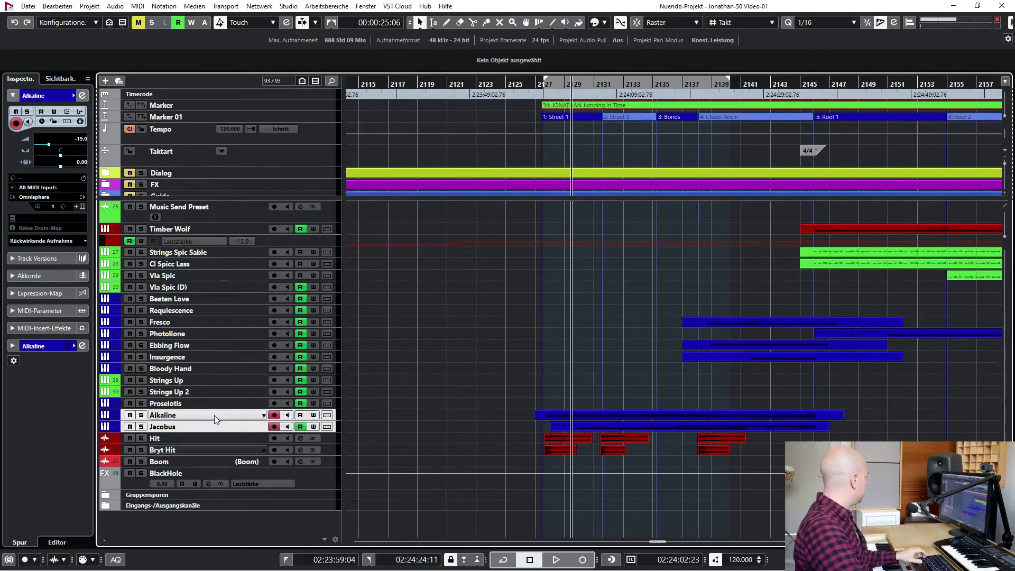
pyautogui.press('space')
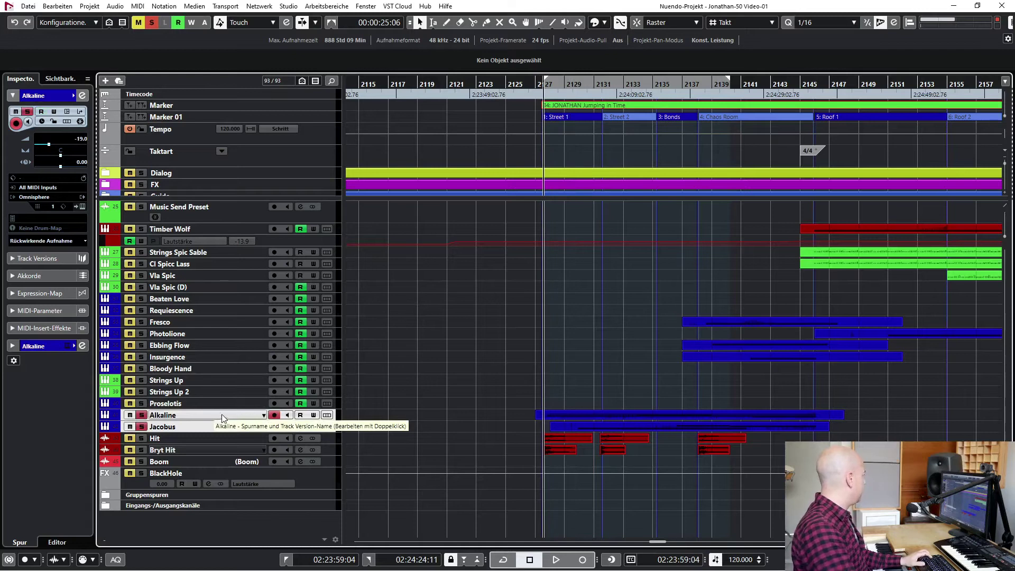
# Inspect the Jacobus event's notes, pitchbend and expression curves in the Key Editor with playback following the cursor, then close the editor
pyautogui.doubleClick(700, 427)
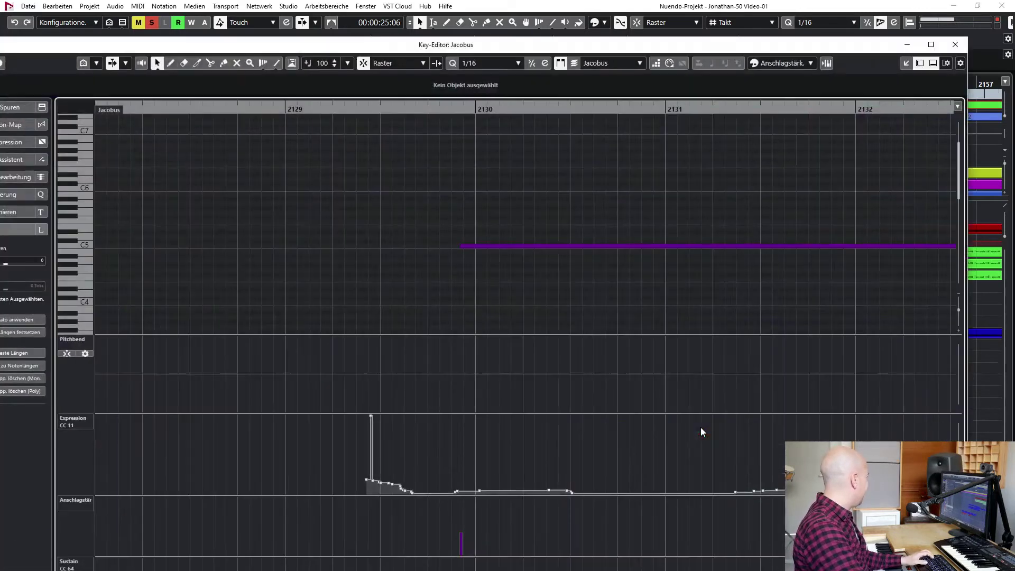
pyautogui.press('space')
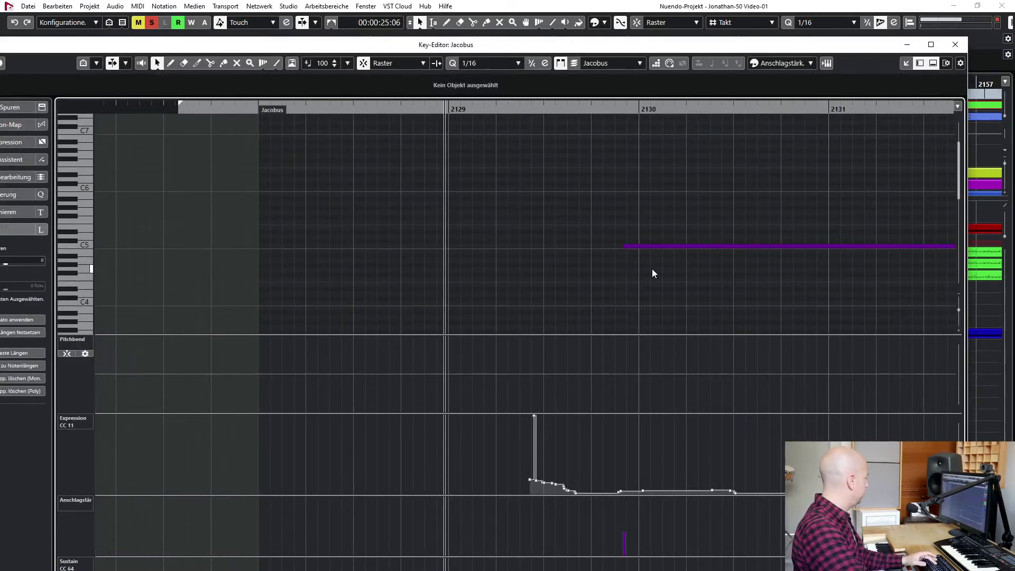
pyautogui.press('g')
pyautogui.press('g')
pyautogui.press('f')
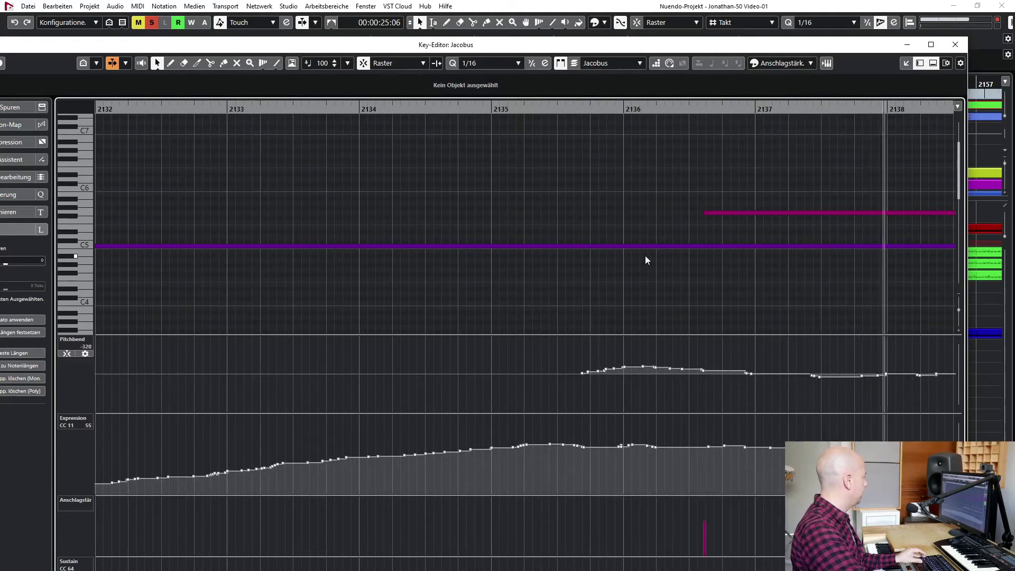
pyautogui.click(955, 46)
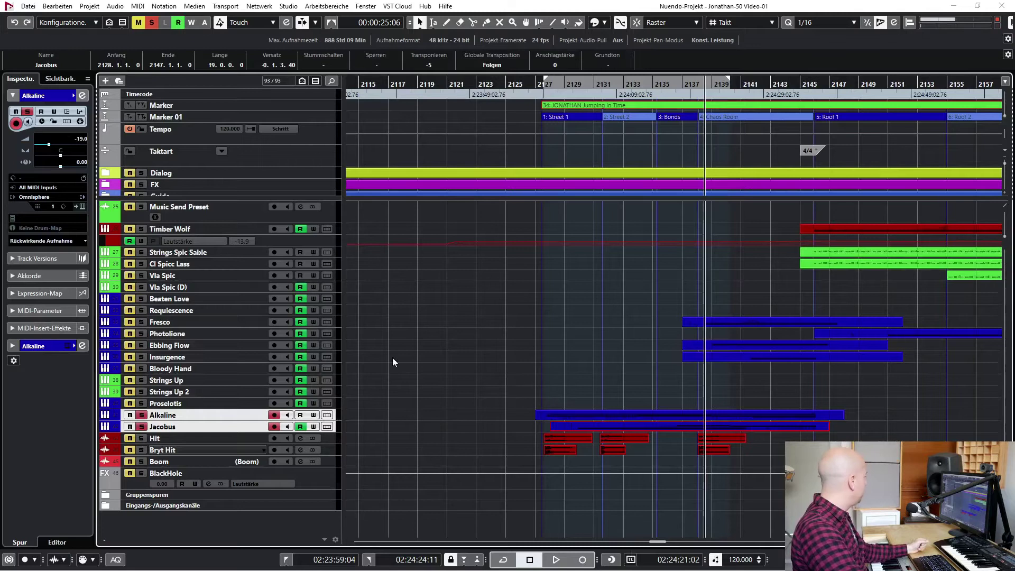
# Select the Jacobus track and clear the solos on Alkaline and Jacobus
pyautogui.click(188, 426)
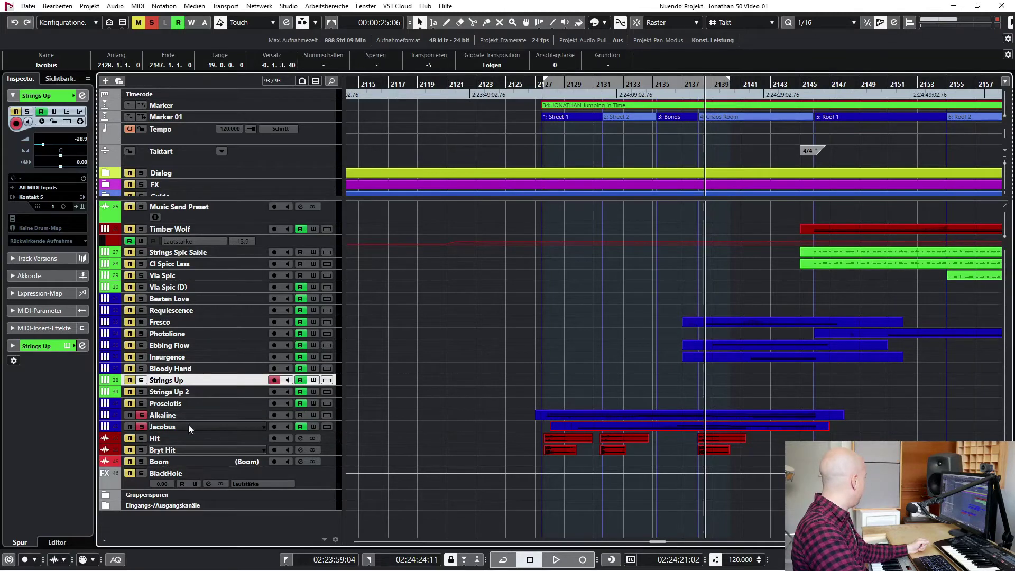
pyautogui.click(374, 402)
pyautogui.click(620, 428)
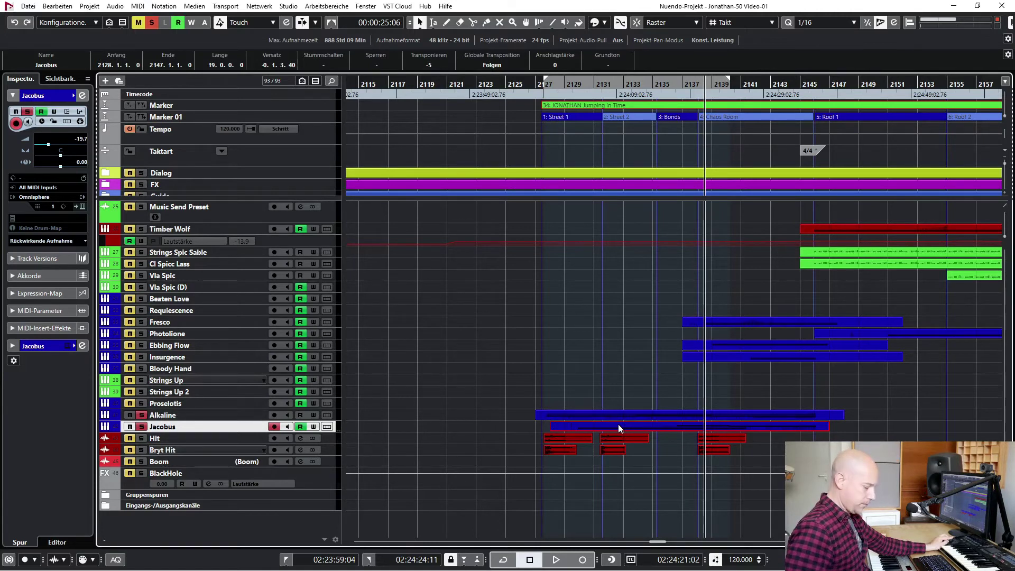
pyautogui.click(632, 388)
pyautogui.hscroll(4, 561, 373)
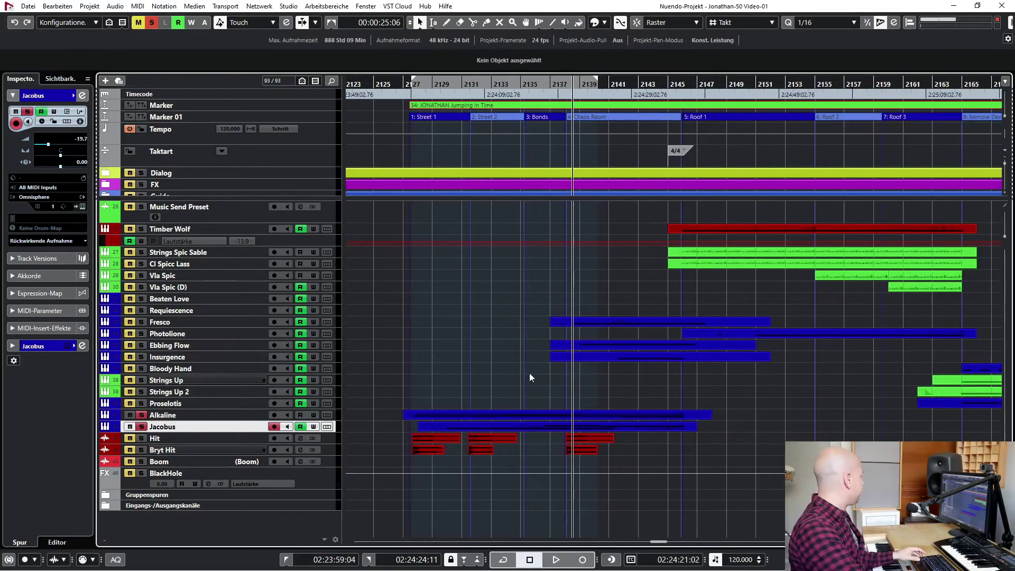
pyautogui.click(142, 426)
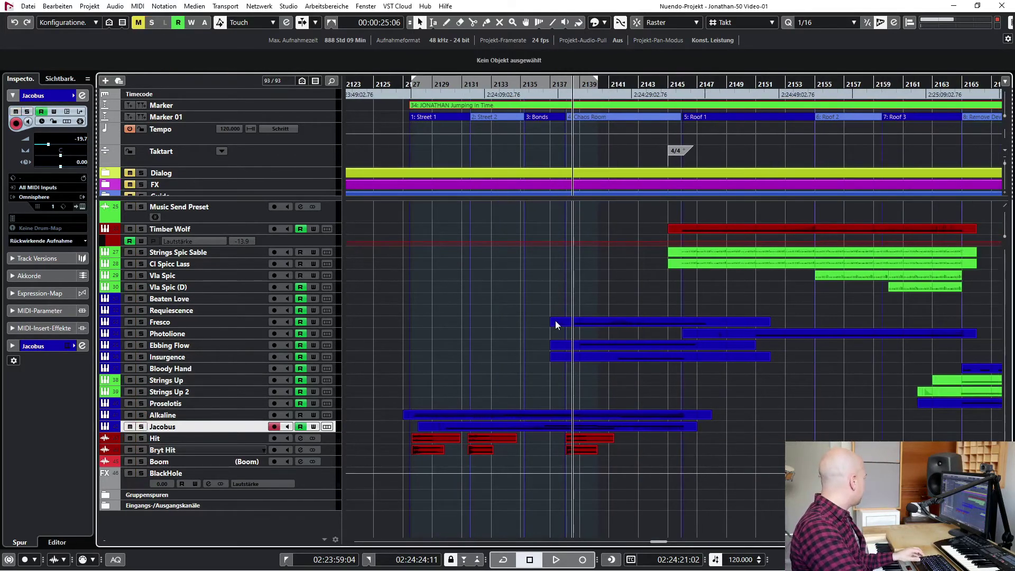
# Set the locators around Chaos Room from 02:24:19:09 to 02:24:36:12 and play the passage with all music tracks
pyautogui.keyDown('ctrl'); pyautogui.click(560, 79); pyautogui.keyUp('ctrl')
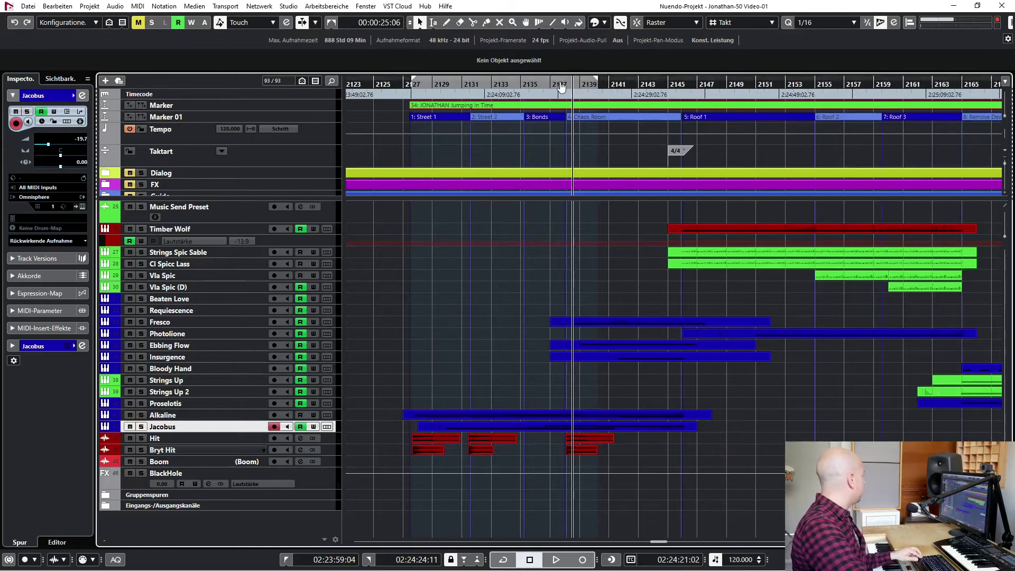
pyautogui.keyDown('alt'); pyautogui.click(688, 89); pyautogui.keyUp('alt')
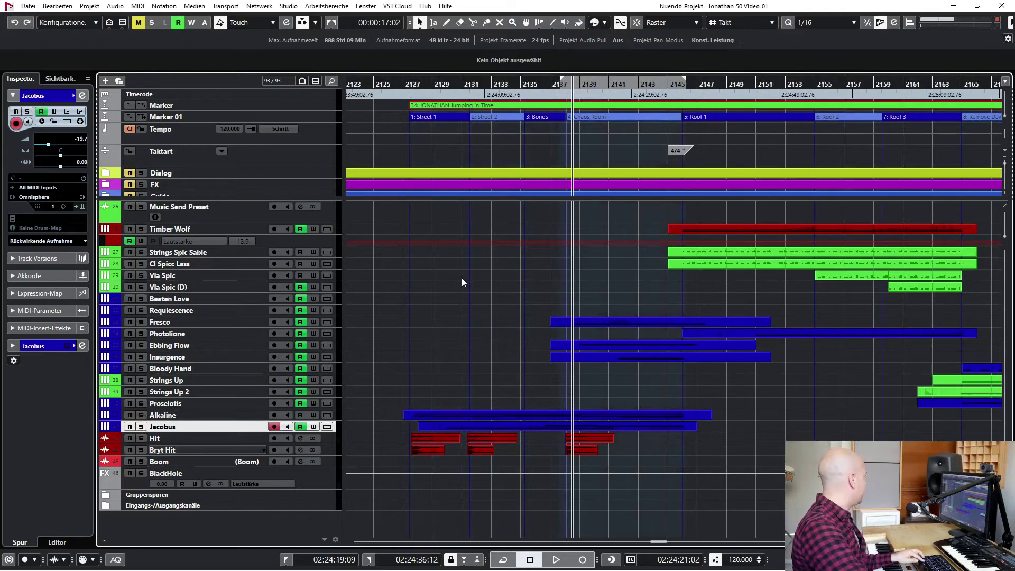
pyautogui.click(212, 315)
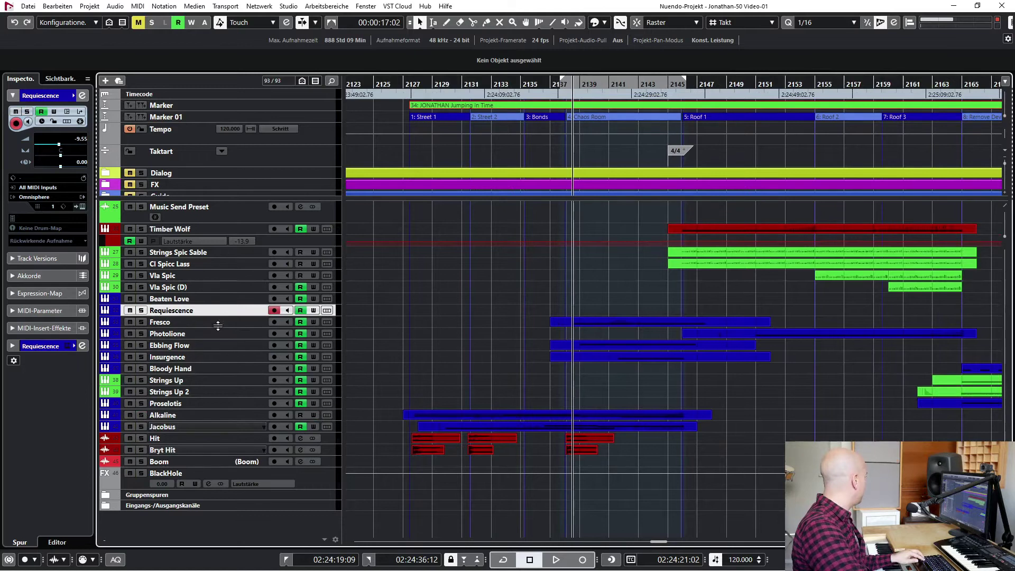
pyautogui.press('KP_1')
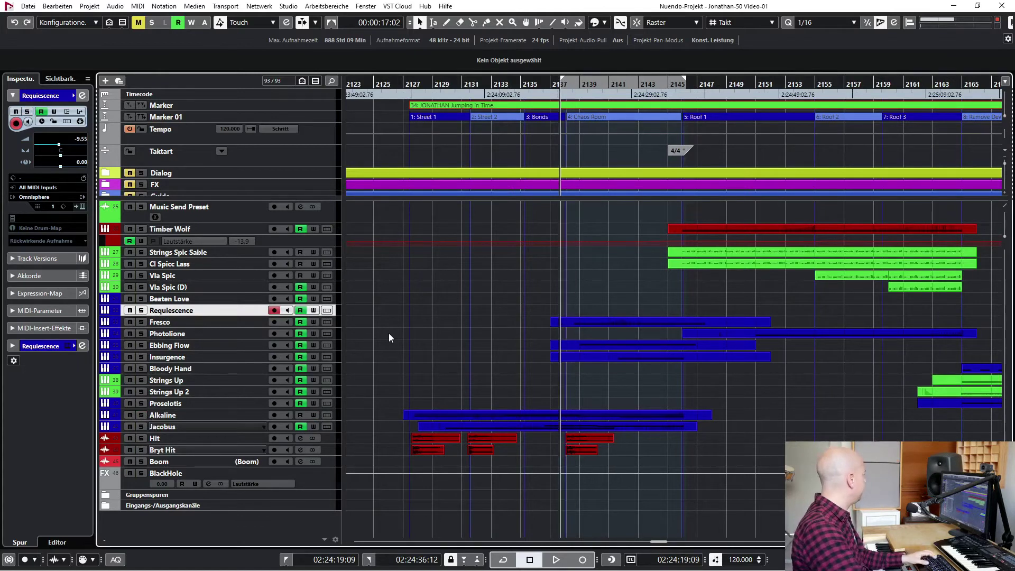
pyautogui.press('space')
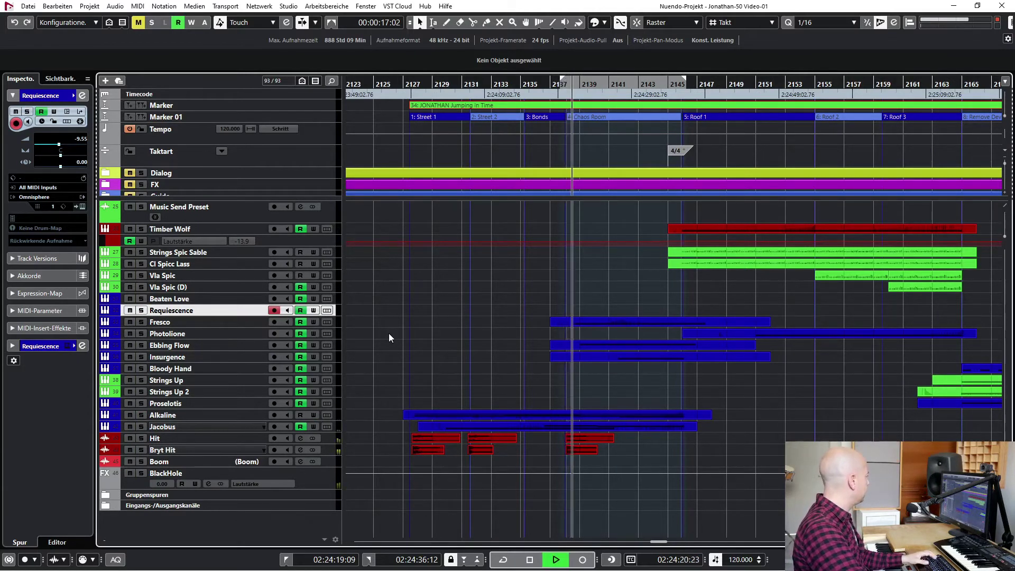
# Select the Fresco track and enlarge the track heights to view the Fresco, Ebbing Flow and Insurgence events during playback
pyautogui.click(197, 324)
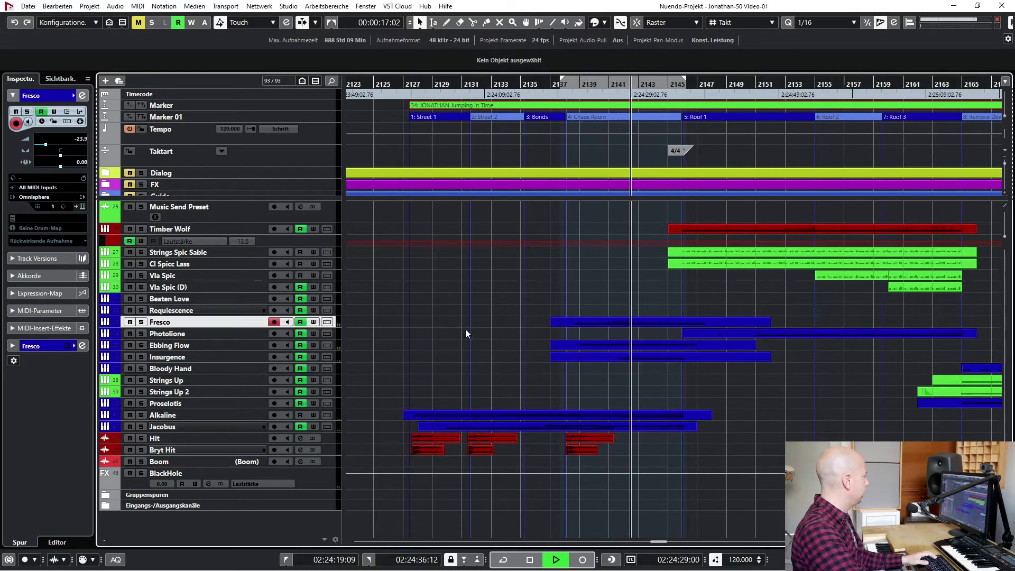
pyautogui.hotkey('shift', 'h')
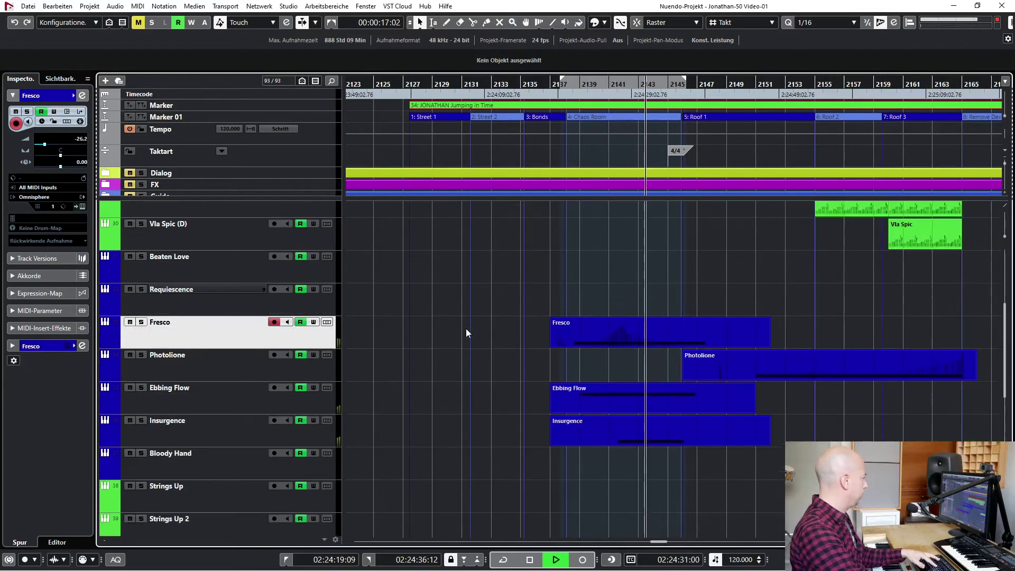
pyautogui.scroll(-2, 469, 302)
pyautogui.scroll(2, 470, 302)
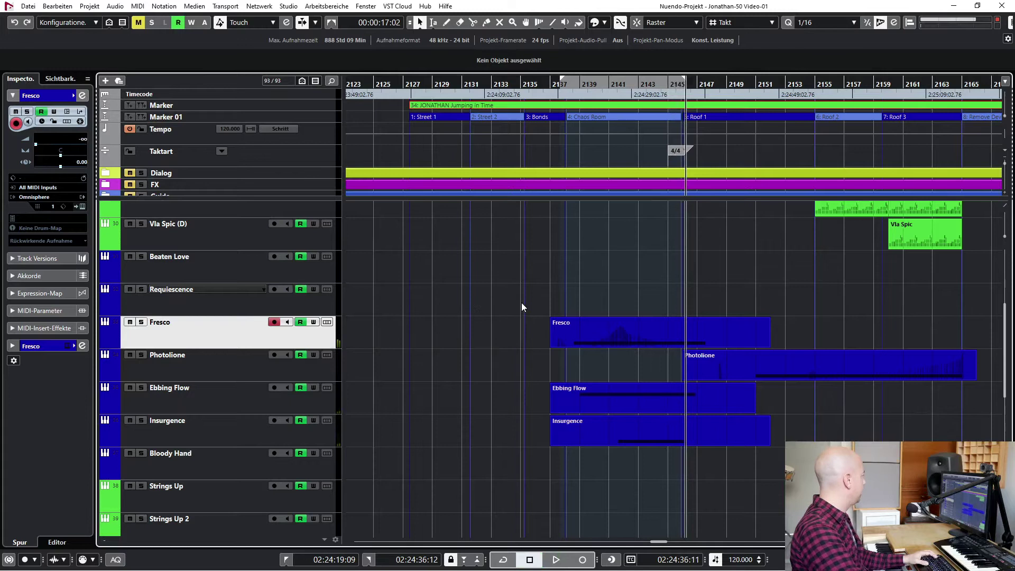
pyautogui.scroll(-2, 536, 276)
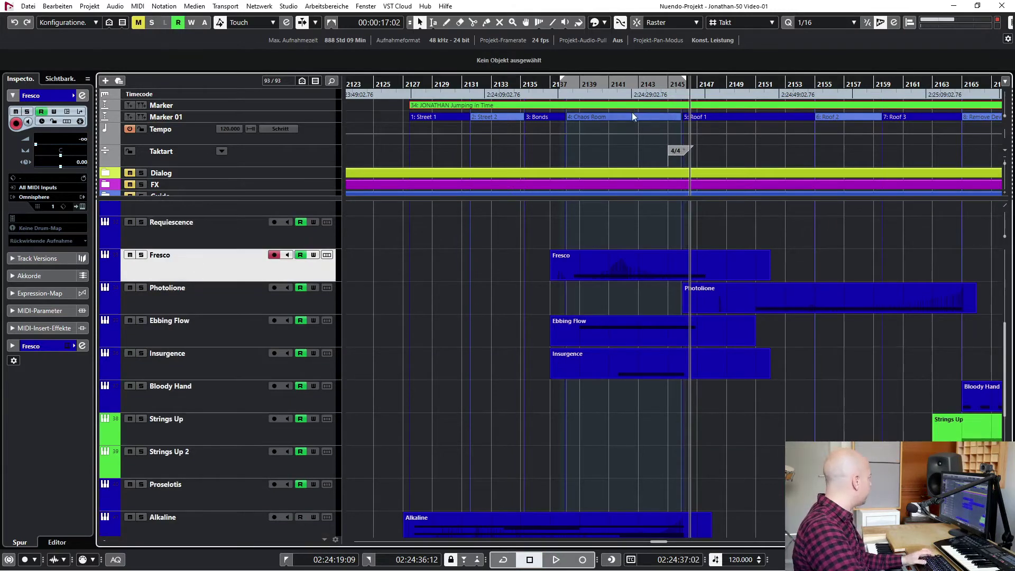
# Solo the Fresco track and play it from the left locator
pyautogui.press('s')
pyautogui.press('KP_1')
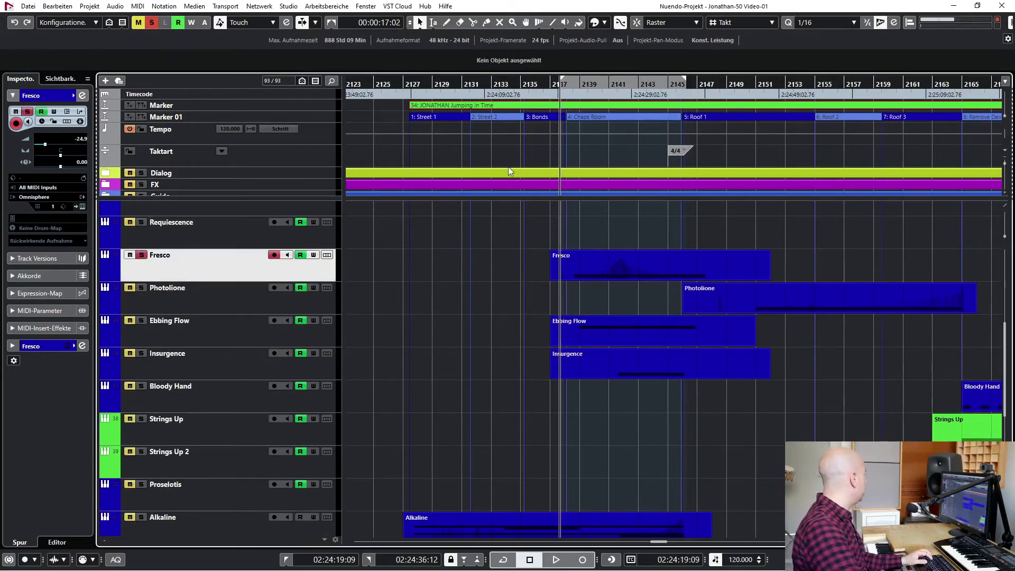
pyautogui.click(186, 342)
pyautogui.click(195, 363)
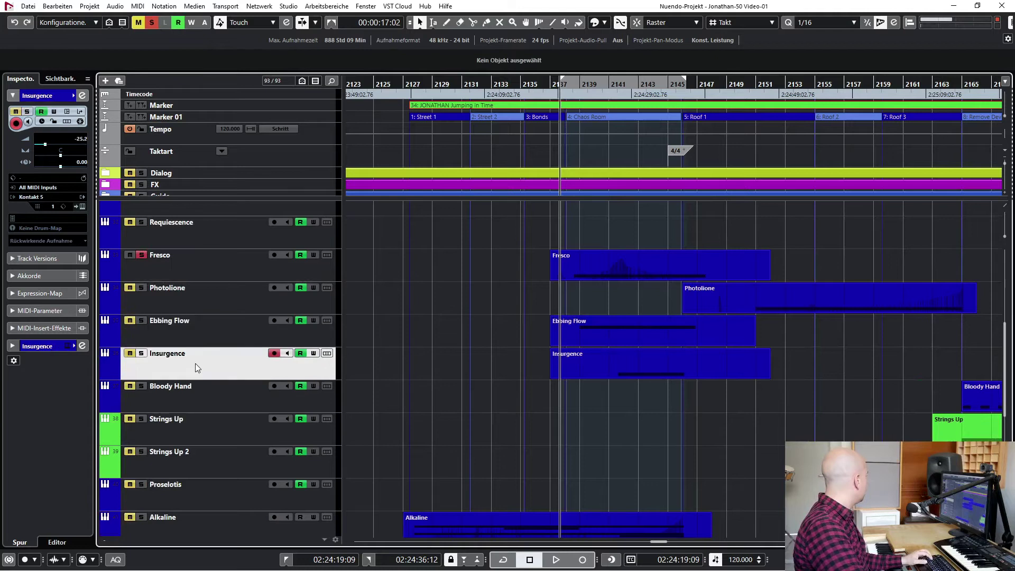
pyautogui.click(211, 279)
pyautogui.press('space')
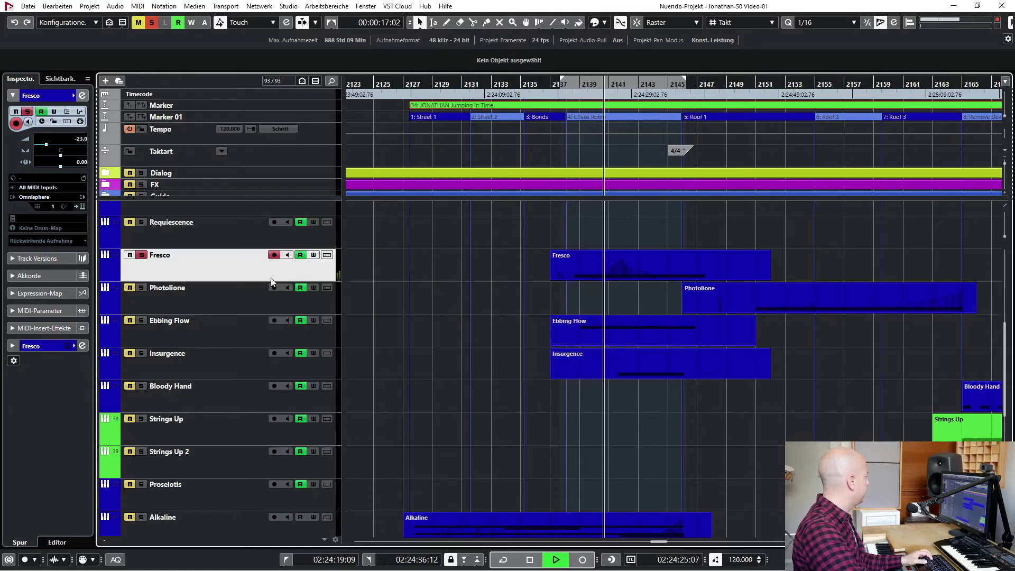
# Show the Fresco track's audio insert effects during playback, then stop playback
pyautogui.click(37, 347)
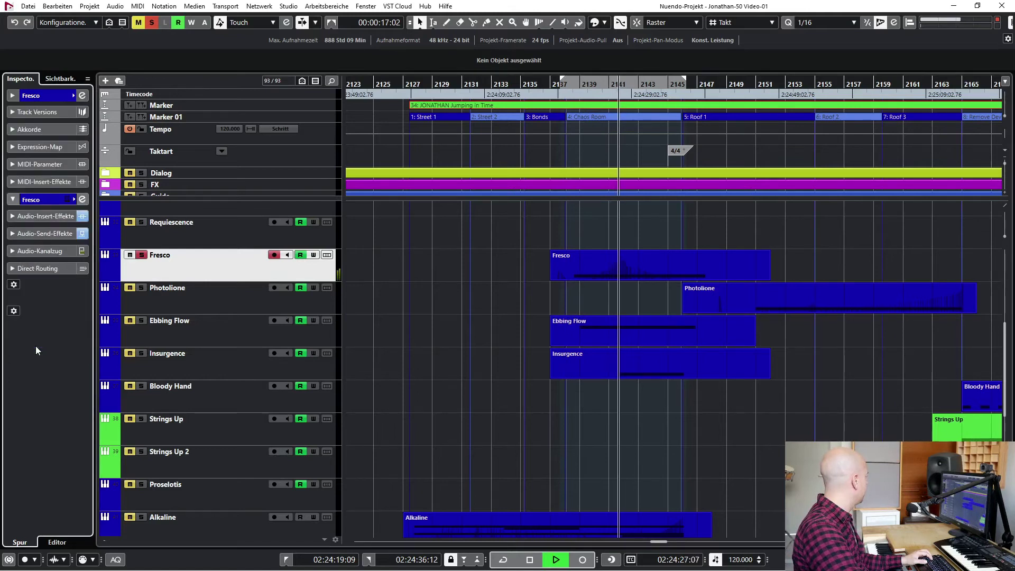
pyautogui.click(46, 217)
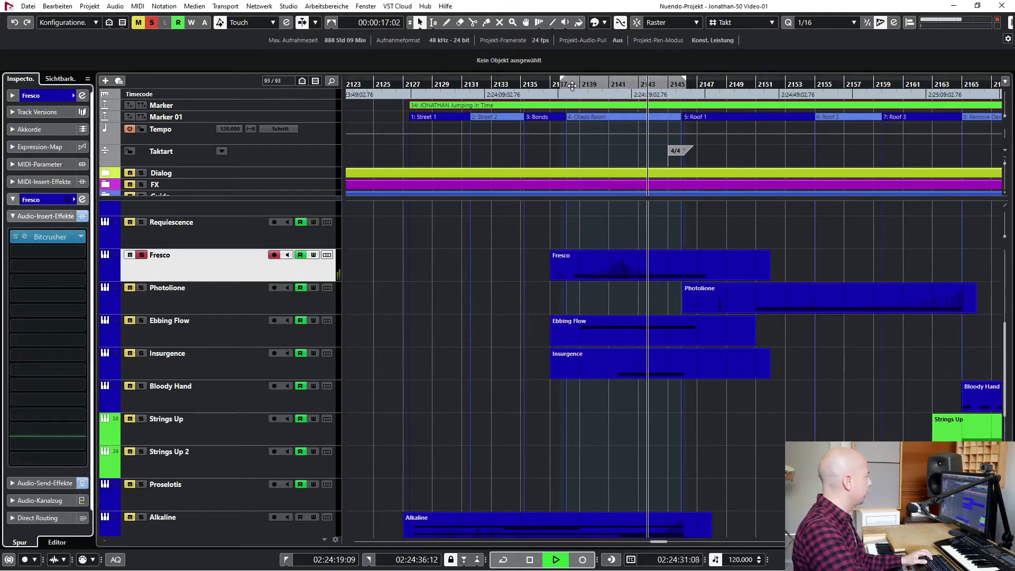
pyautogui.press('space')
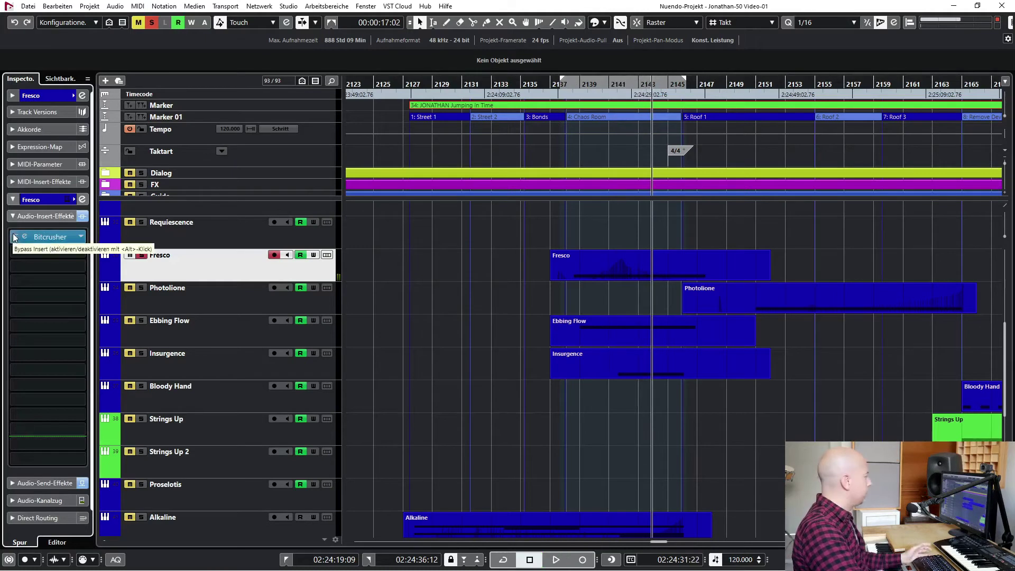
# Bypass the Bitcrusher insert on Fresco and play the start of Chaos Room without the effect
pyautogui.click(15, 237)
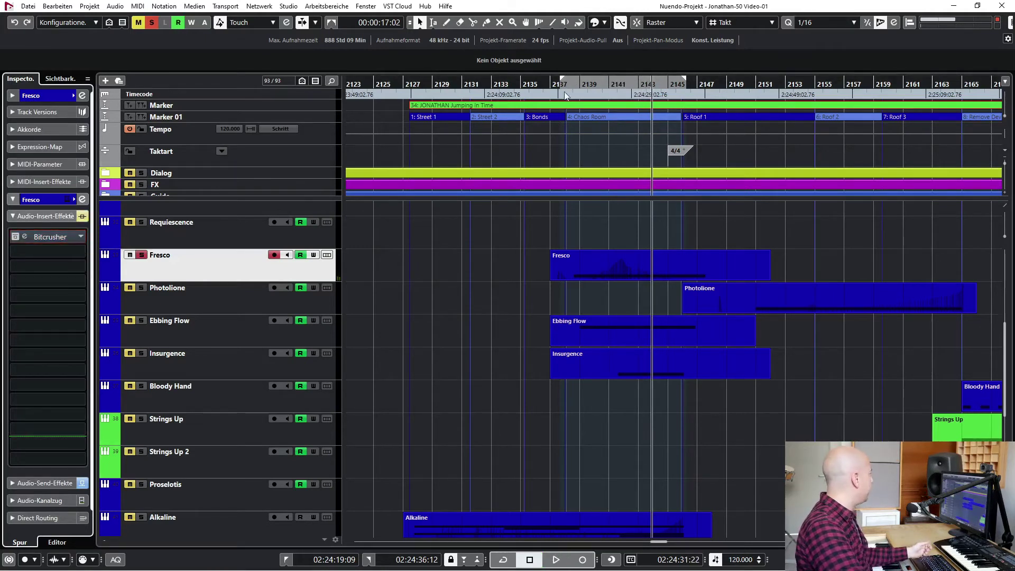
pyautogui.click(571, 85)
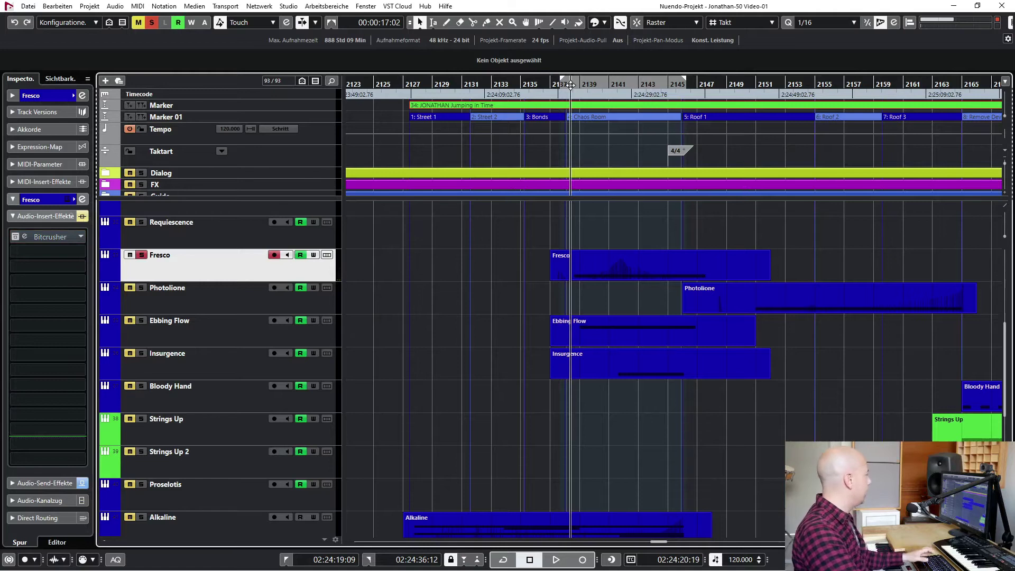
pyautogui.press('space')
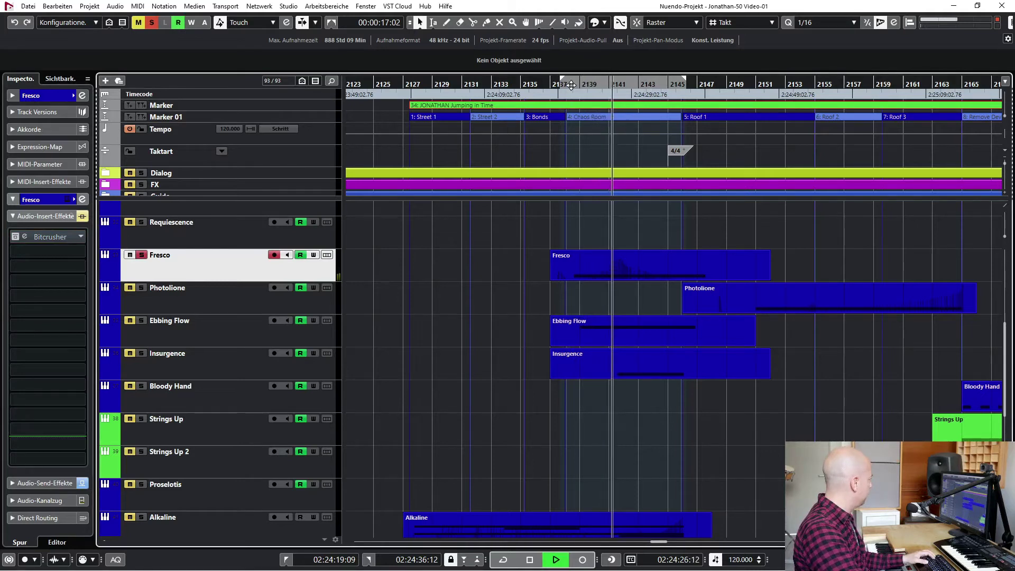
pyautogui.press('space')
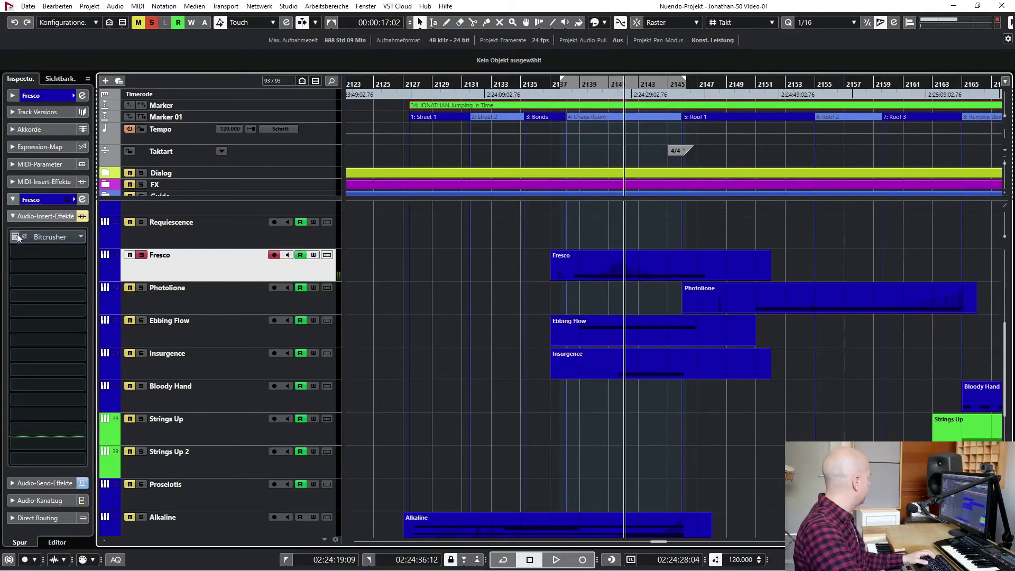
# Reactivate the Bitcrusher insert on Fresco and view its settings, closing the effect window again
pyautogui.click(16, 237)
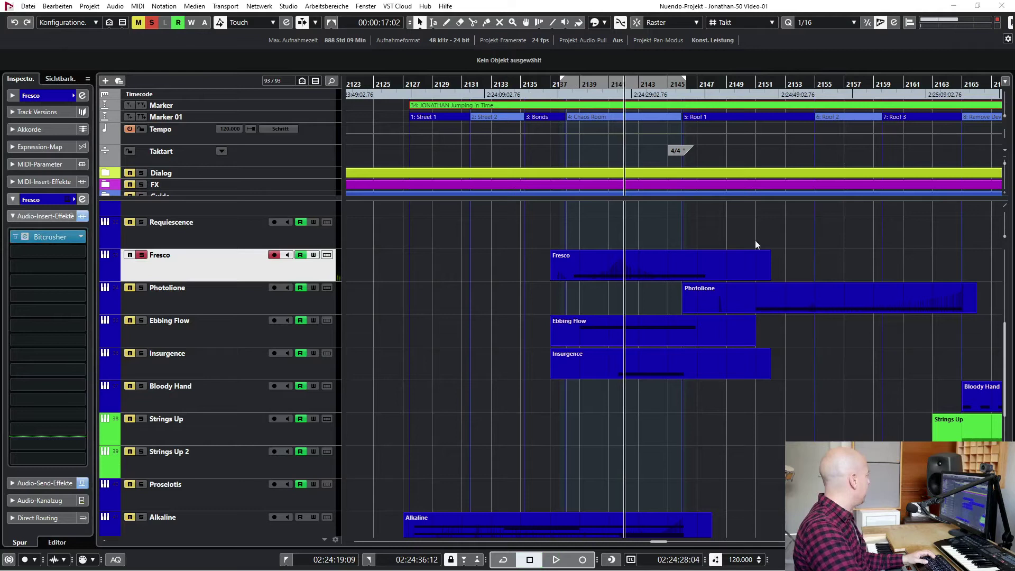
pyautogui.moveTo(945, 245); pyautogui.dragTo(388, 145)
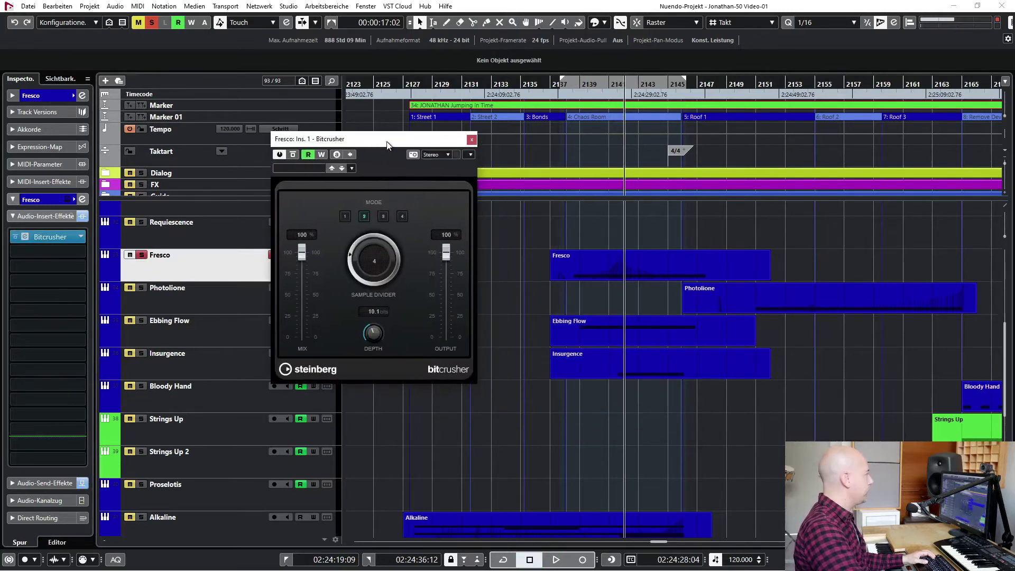
pyautogui.click(472, 139)
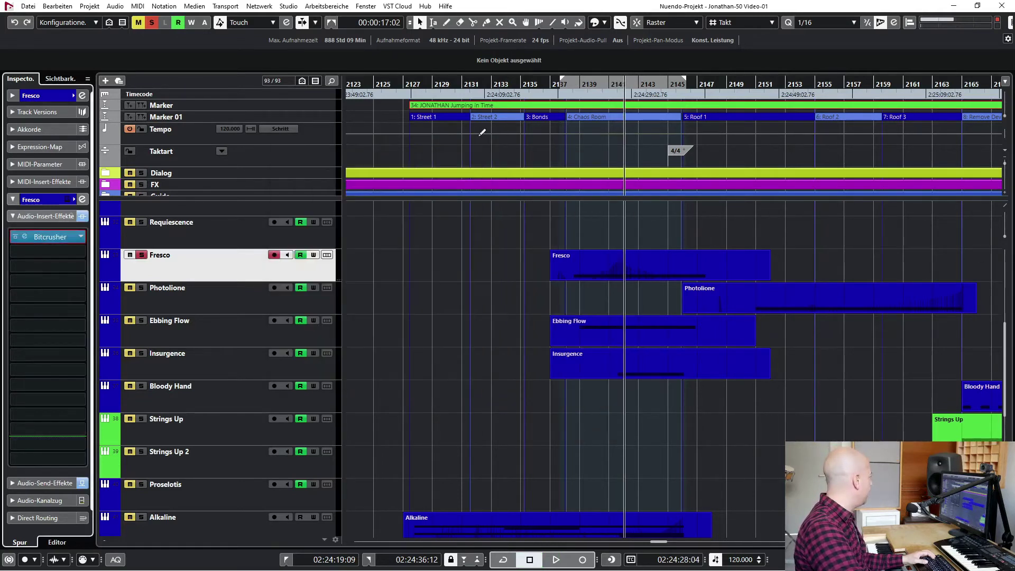
# Play the soloed Fresco track from the start of Chaos Room with Bitcrusher active
pyautogui.click(572, 83)
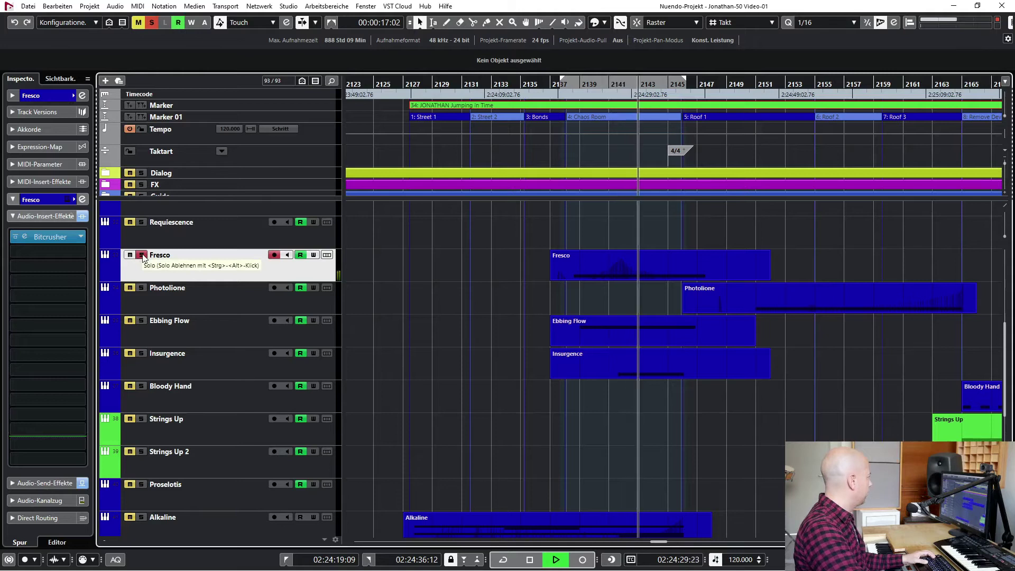
pyautogui.press('space')
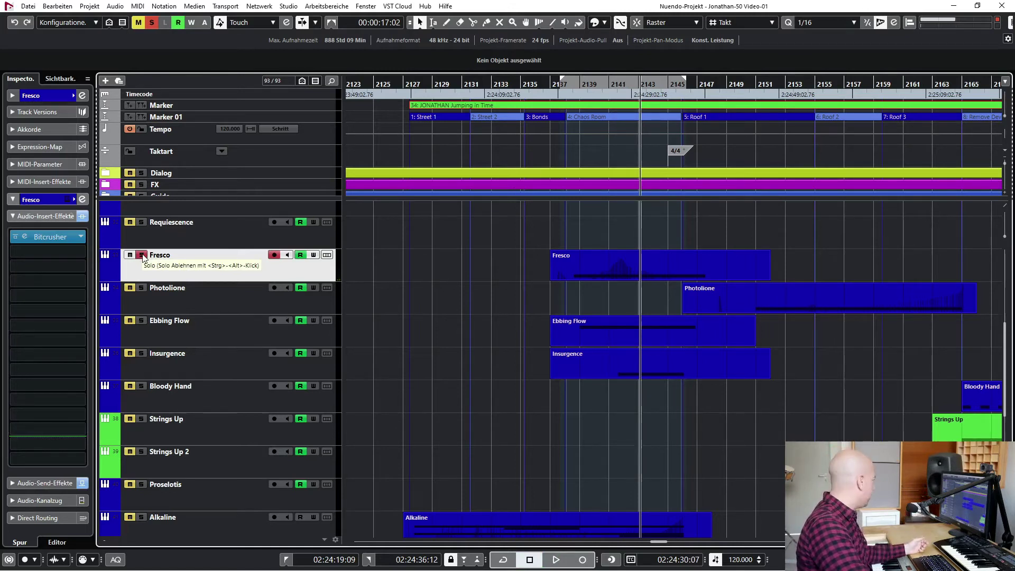
# Switch the solo from Fresco to Ebbing Flow and play it from the start of Chaos Room
pyautogui.click(143, 257)
pyautogui.click(185, 331)
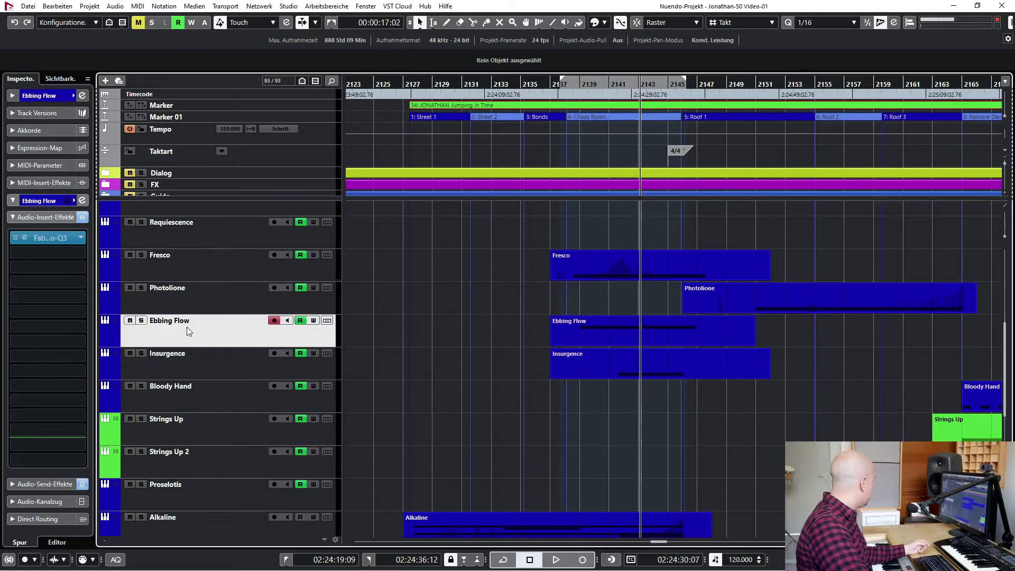
pyautogui.press('KP_1')
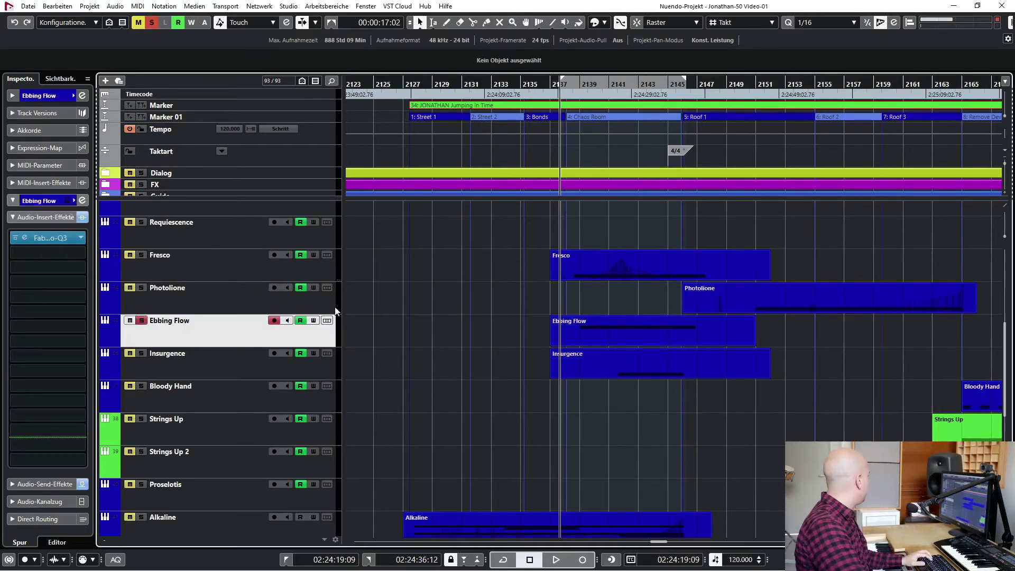
pyautogui.press('space')
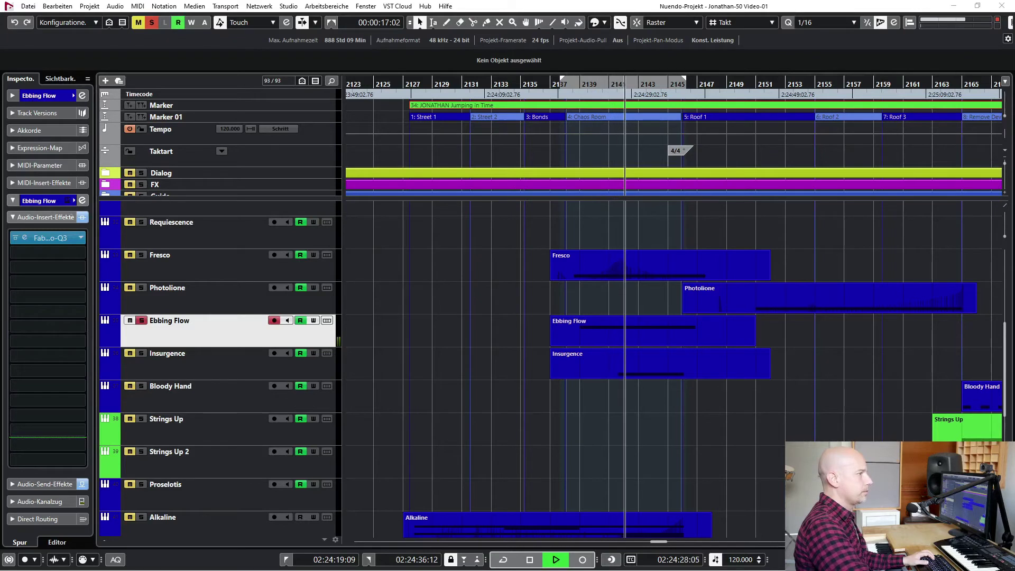
# View Ebbing Flow's Signal instrument in Kontakt during playback, closing it again and turning off the track's solo
pyautogui.click(327, 321)
pyautogui.moveTo(213, 41); pyautogui.dragTo(220, 27)
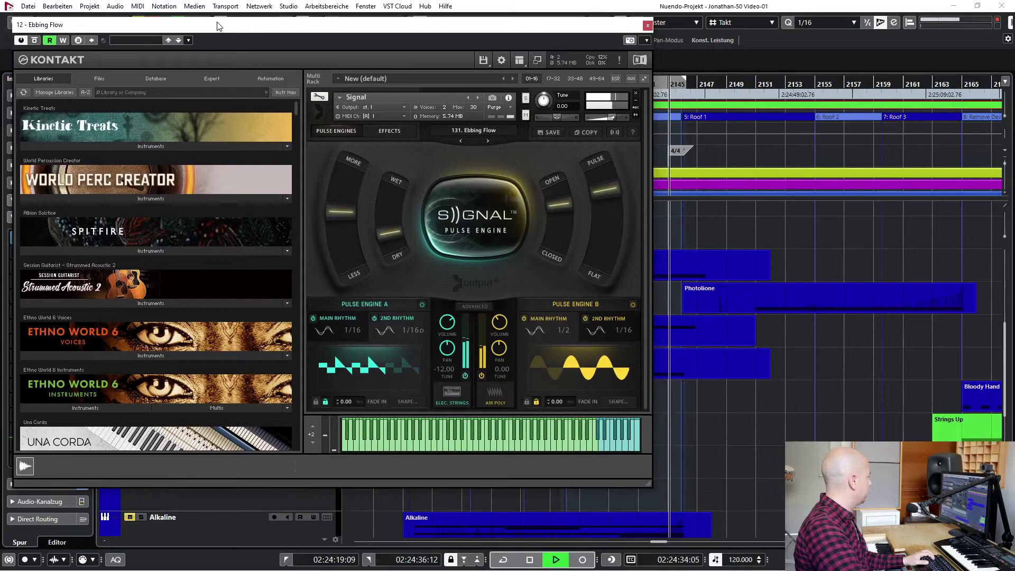
pyautogui.press('space')
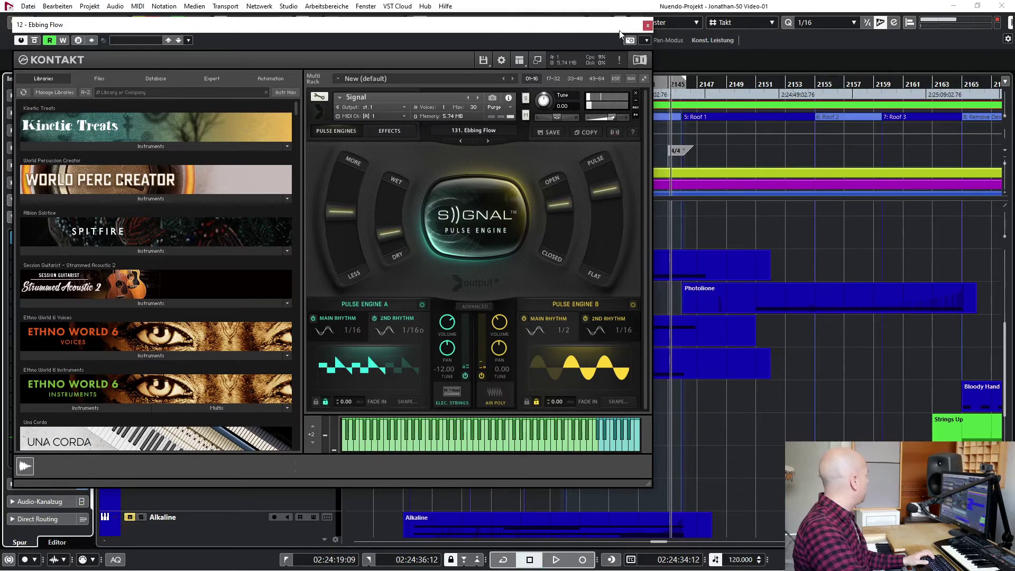
pyautogui.click(646, 26)
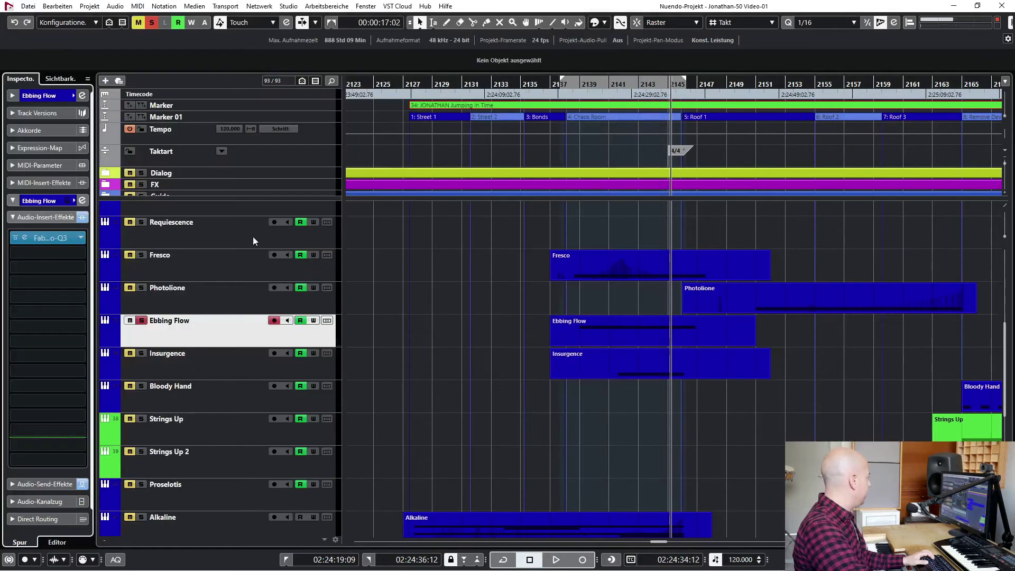
pyautogui.click(141, 321)
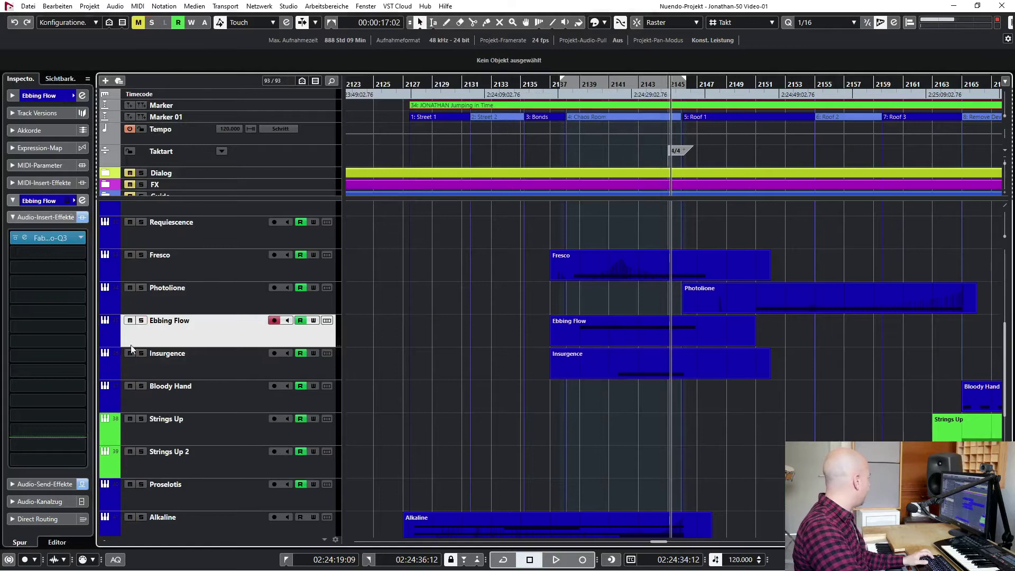
# Play the soloed Insurgence track from about bar 2141 to the start of Roof 1, collapsing its audio insert effects
pyautogui.click(175, 362)
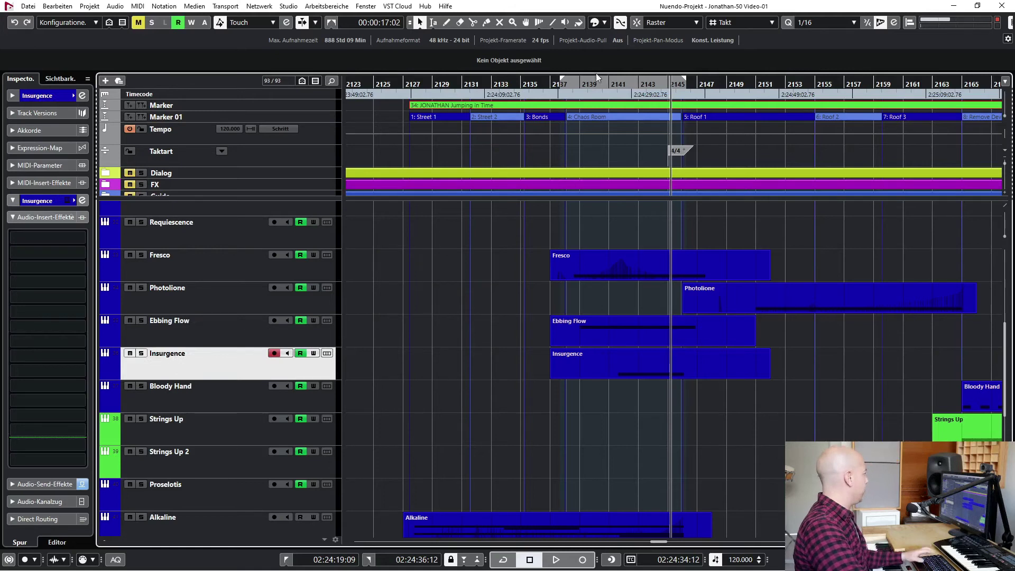
pyautogui.click(611, 85)
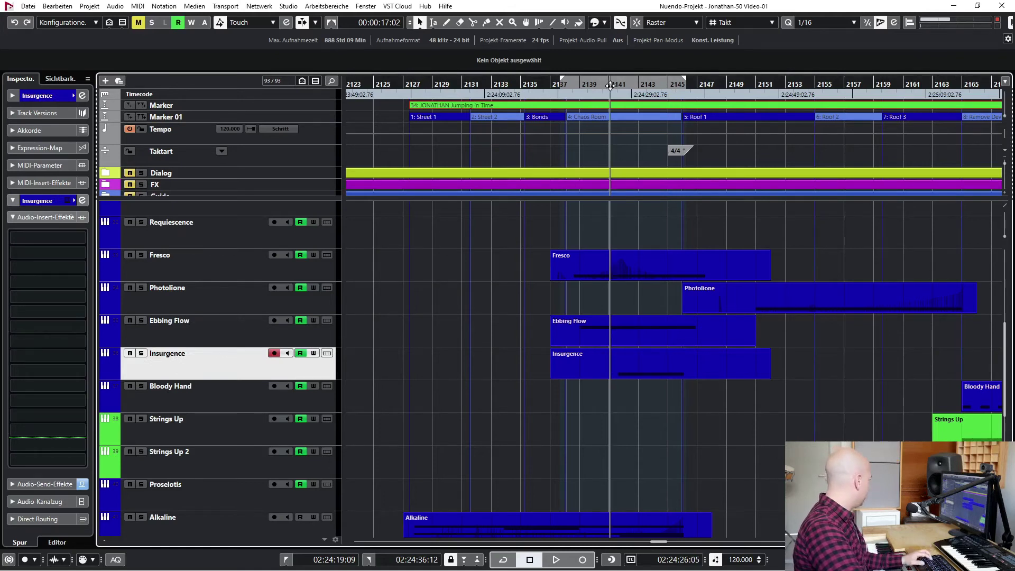
pyautogui.press('space')
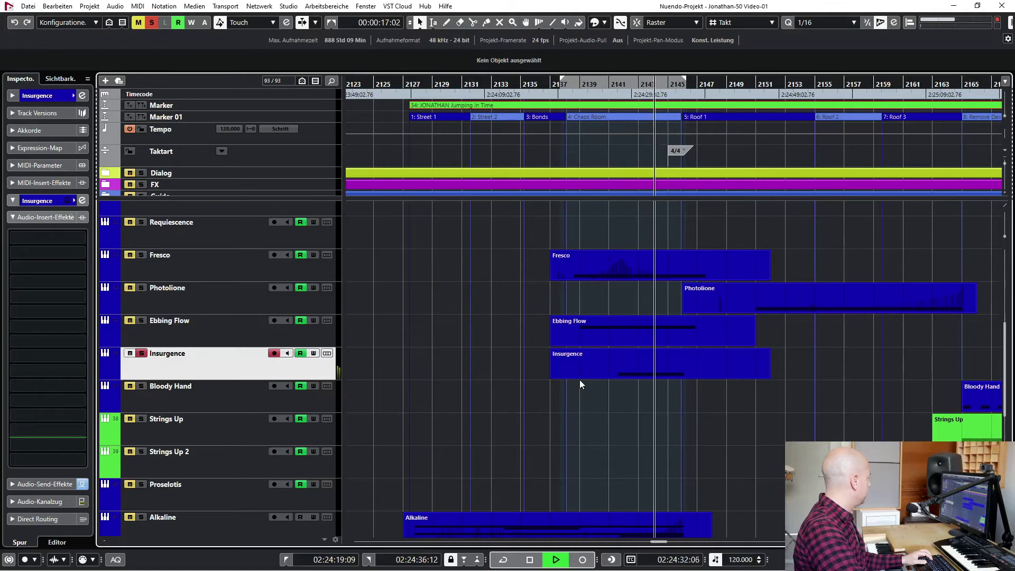
pyautogui.click(30, 218)
pyautogui.click(36, 203)
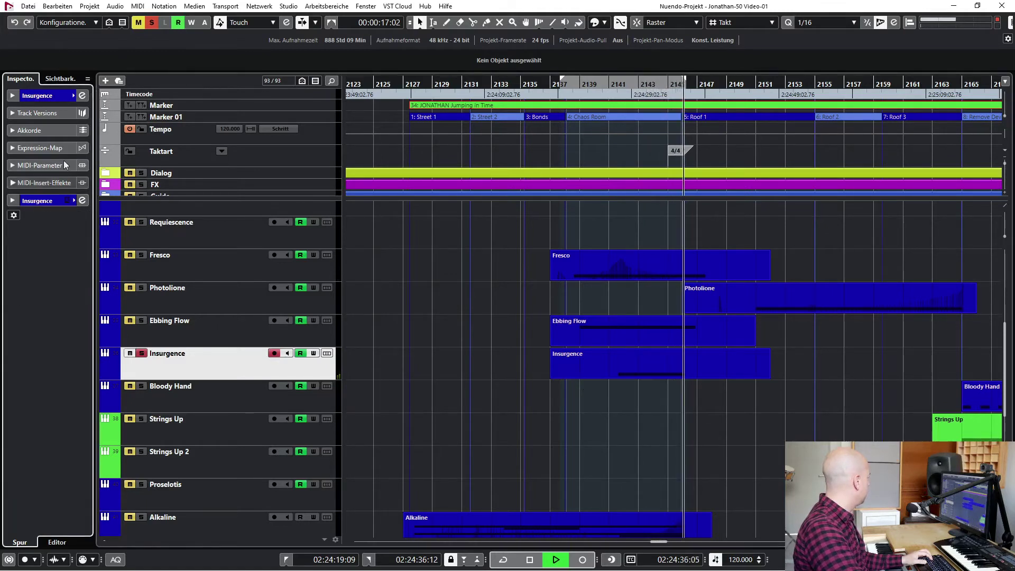
pyautogui.press('space')
pyautogui.click(48, 202)
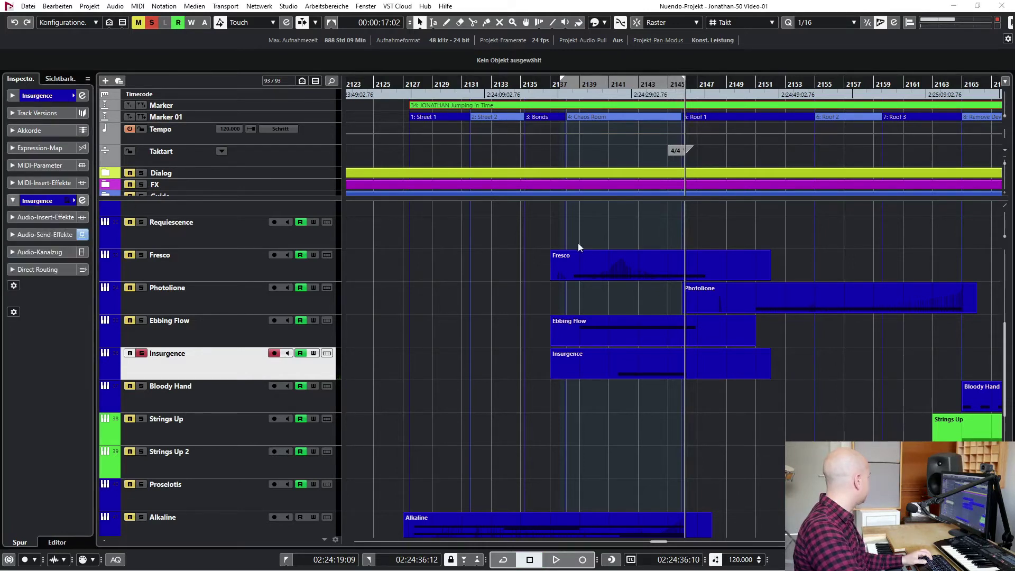
# View Insurgence's Orbit instrument in Kontakt, closing it again and turning off the track's solo
pyautogui.click(327, 354)
pyautogui.moveTo(324, 125); pyautogui.dragTo(283, 40)
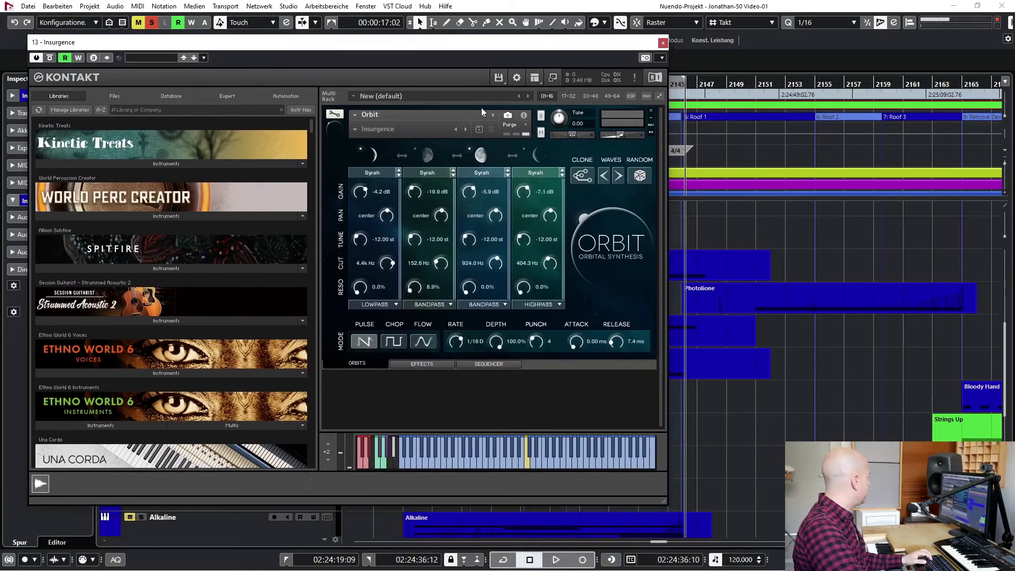
pyautogui.click(663, 43)
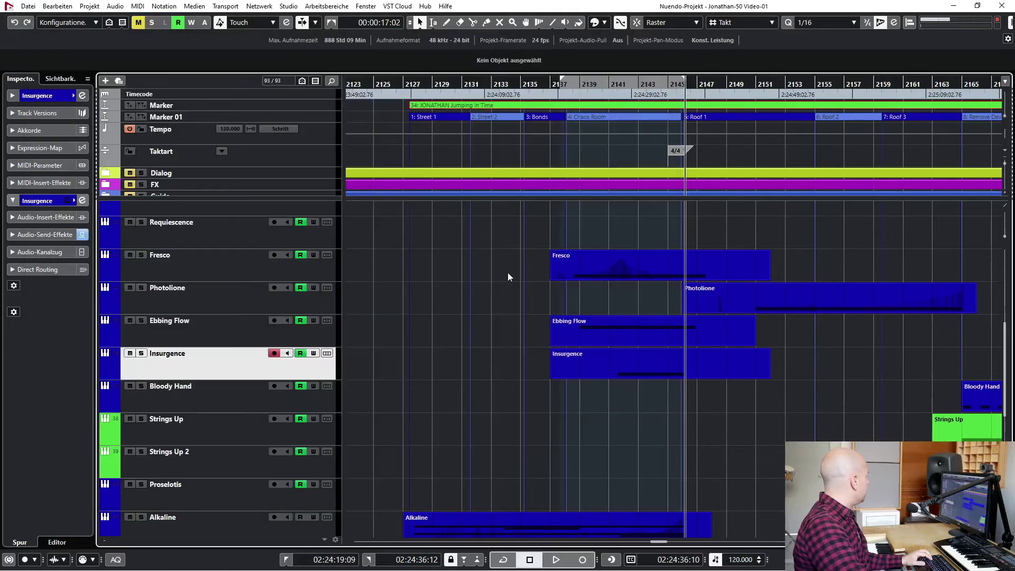
# Play all tracks together from the start of Chaos Room into Roof 1 with auto-scroll and bring the Timber Wolf track into view
pyautogui.press('space')
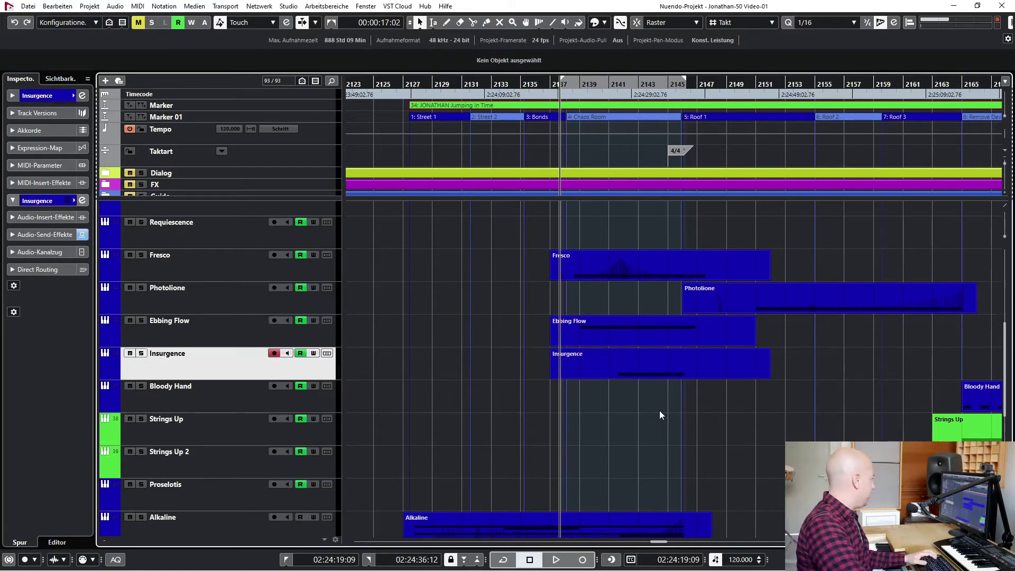
pyautogui.press('space')
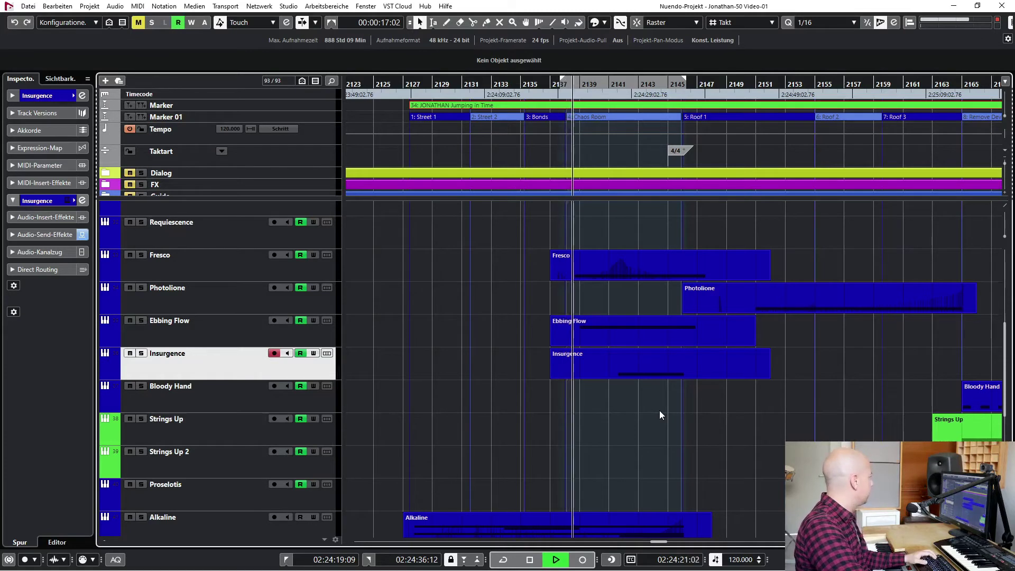
pyautogui.press('f')
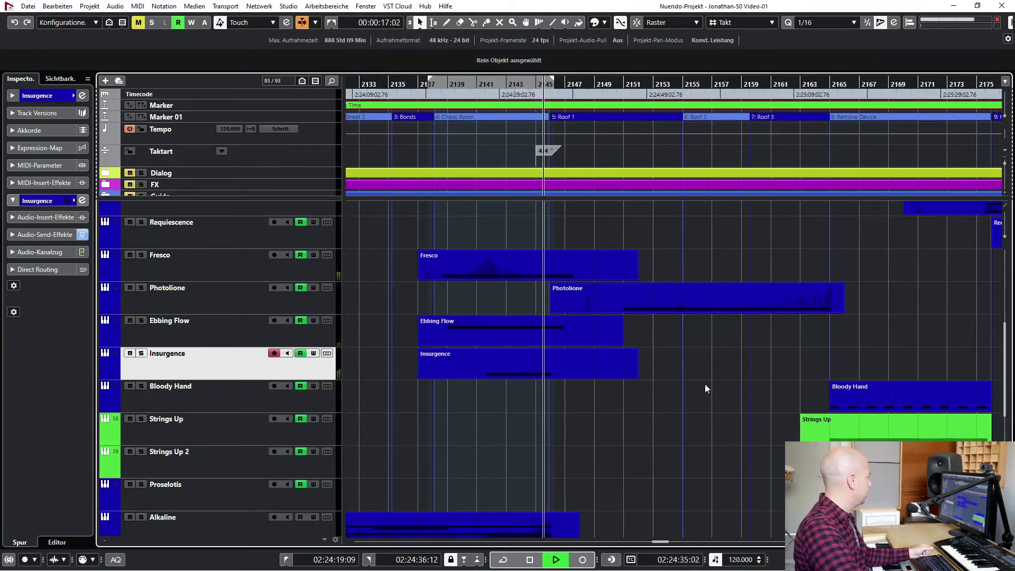
pyautogui.scroll(5, 705, 384)
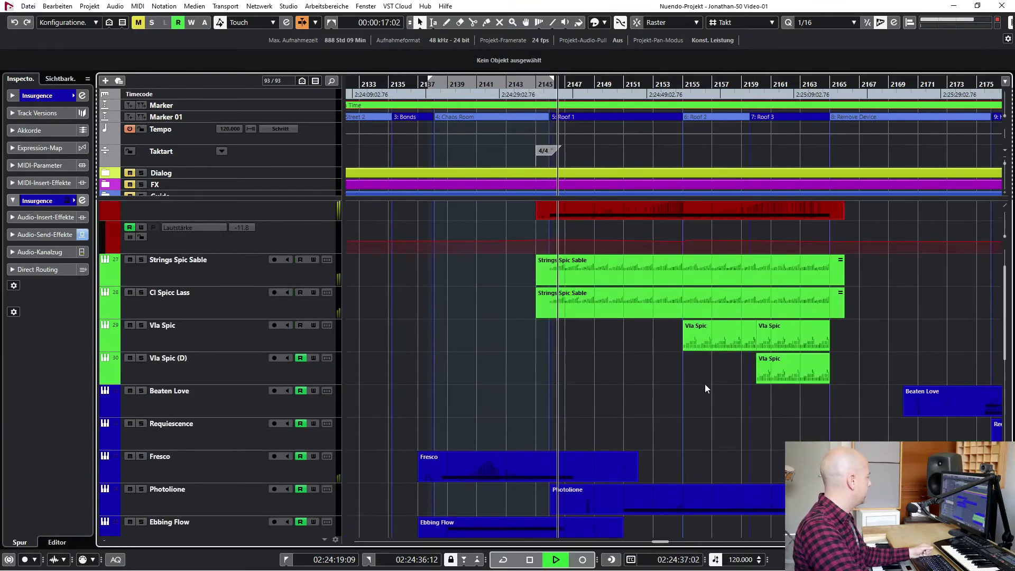
pyautogui.press('space')
pyautogui.scroll(1, 503, 352)
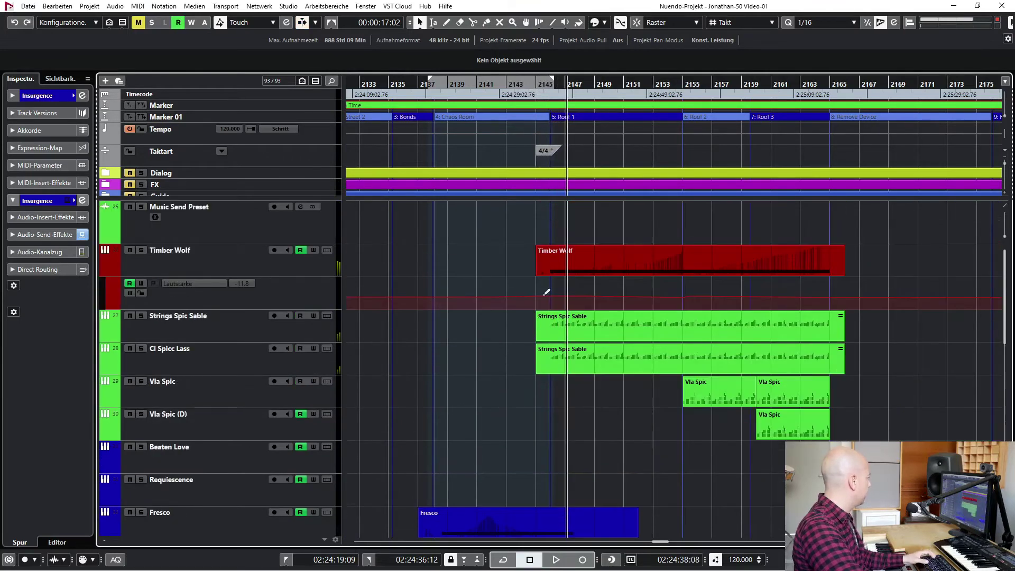
# Set the locators around the Timber Wolf part and move the left locator to the start of Roof 1 at 02:24:36:00
pyautogui.click(616, 257)
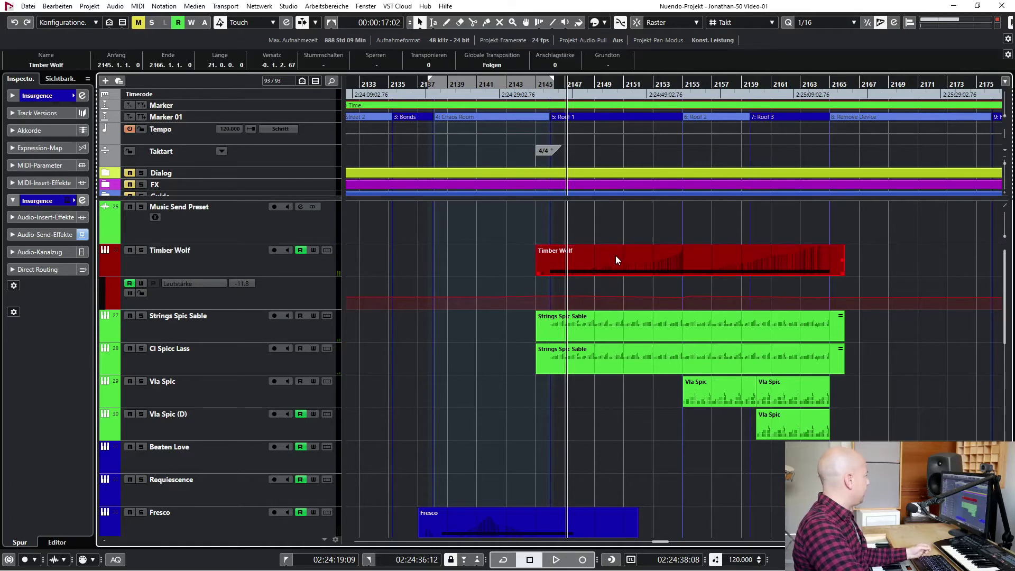
pyautogui.press('p')
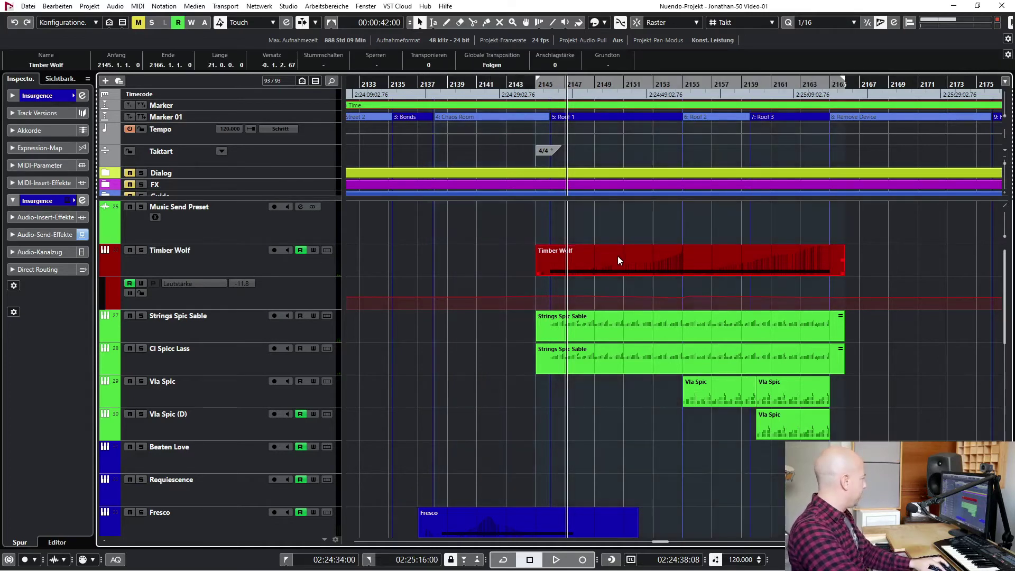
pyautogui.moveTo(545, 87); pyautogui.dragTo(548, 91)
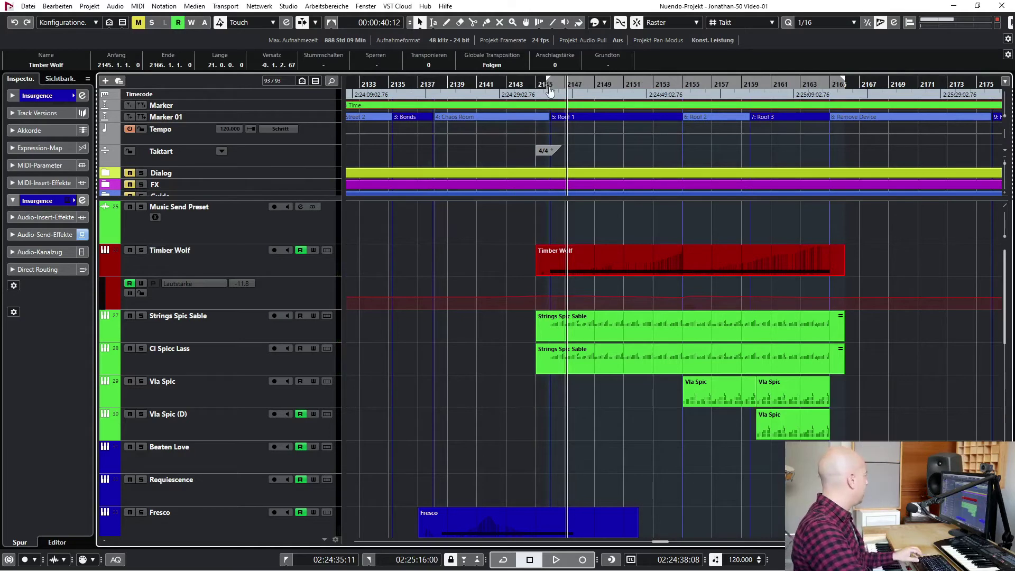
pyautogui.press('space')
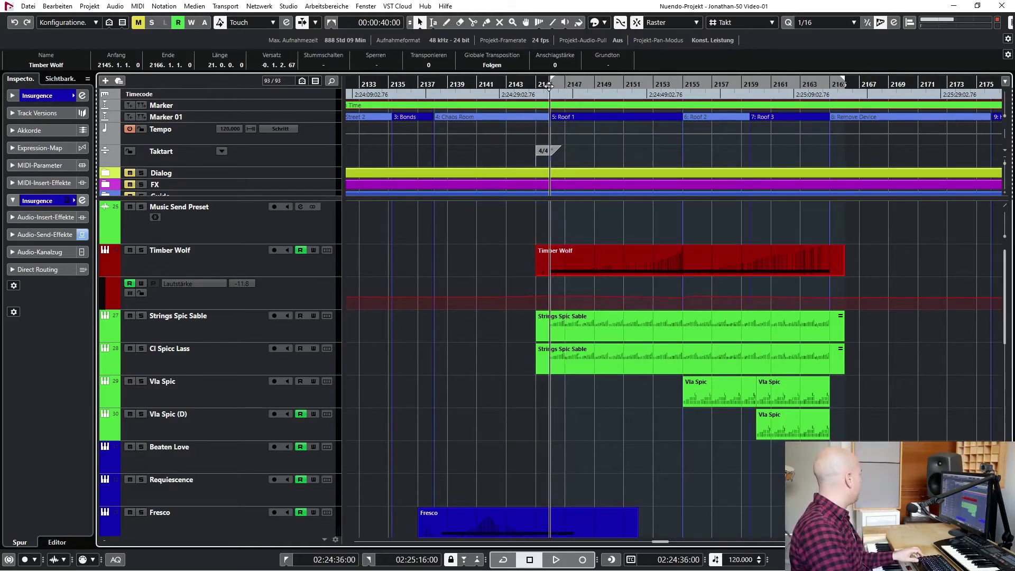
# Solo the Timber Wolf track and play it from the start of Roof 1
pyautogui.click(252, 264)
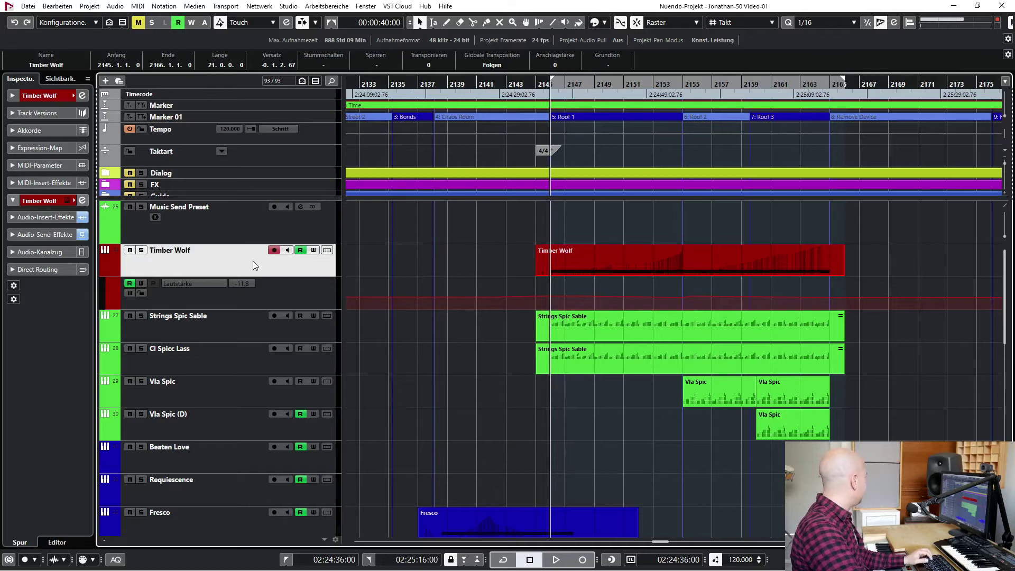
pyautogui.press('s')
pyautogui.press('space')
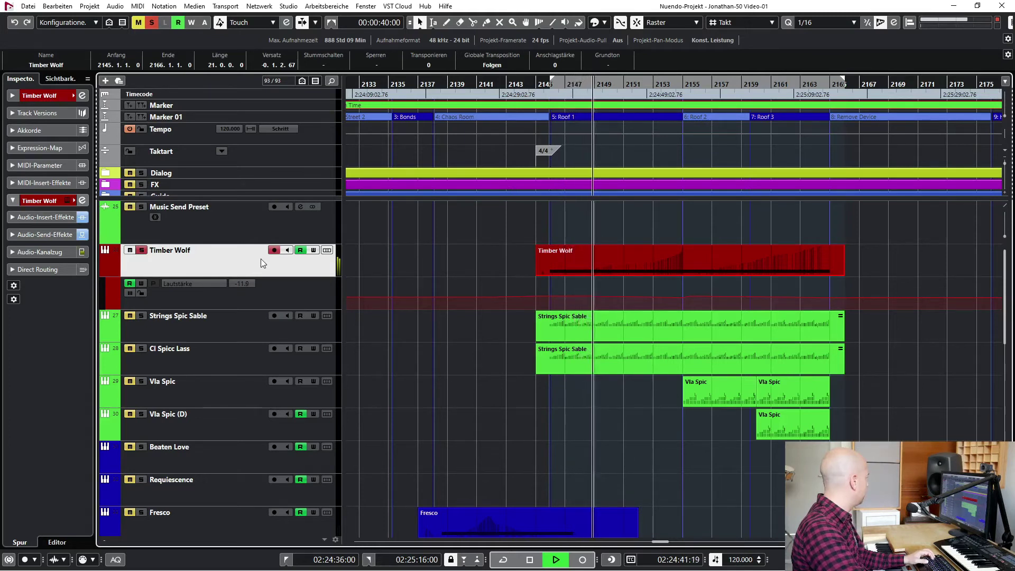
pyautogui.press('space')
# Bypass all audio insert effects on Timber Wolf and replay the start of Roof 1 without them
pyautogui.click(38, 218)
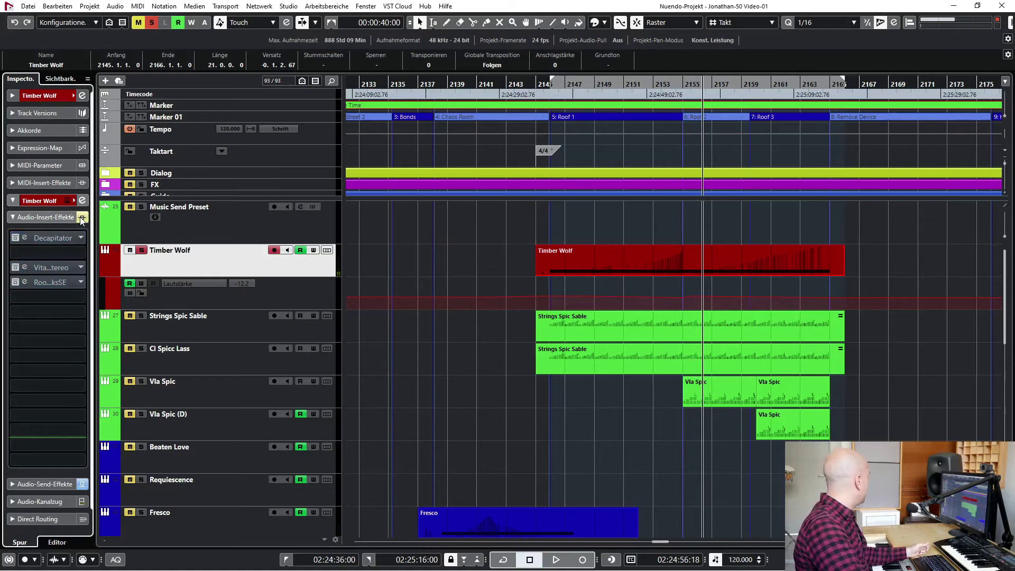
pyautogui.press('KP_1')
pyautogui.press('space')
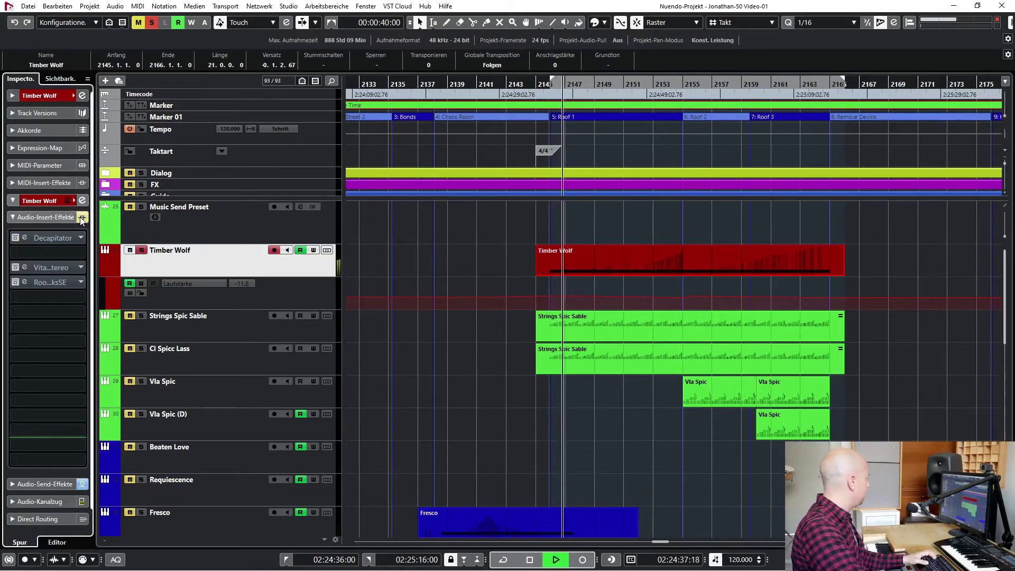
pyautogui.press('space')
# Deactivate Timber Wolf's BlackHole send and play the dry track, showing its audio insert effects again
pyautogui.click(48, 484)
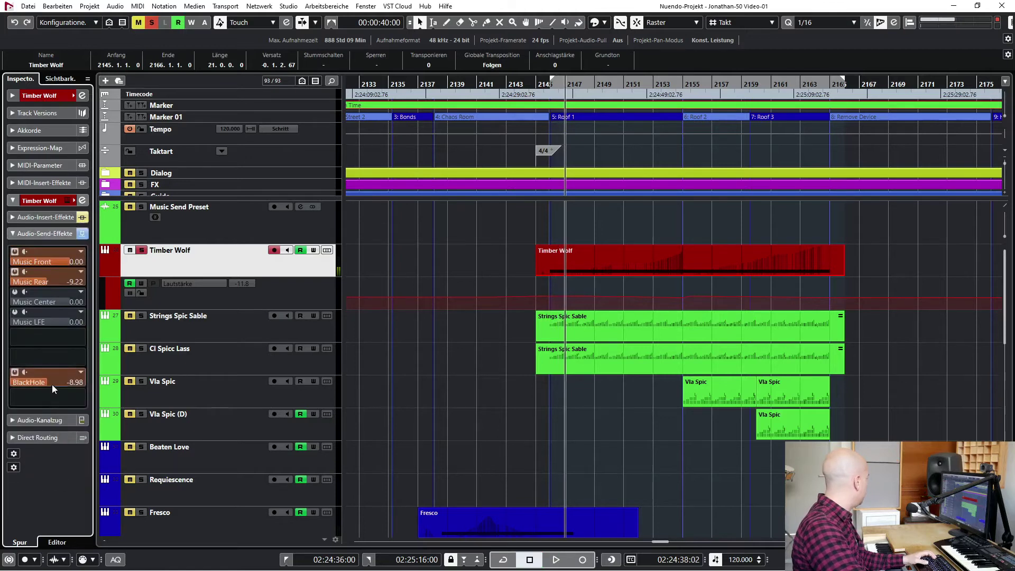
pyautogui.click(15, 373)
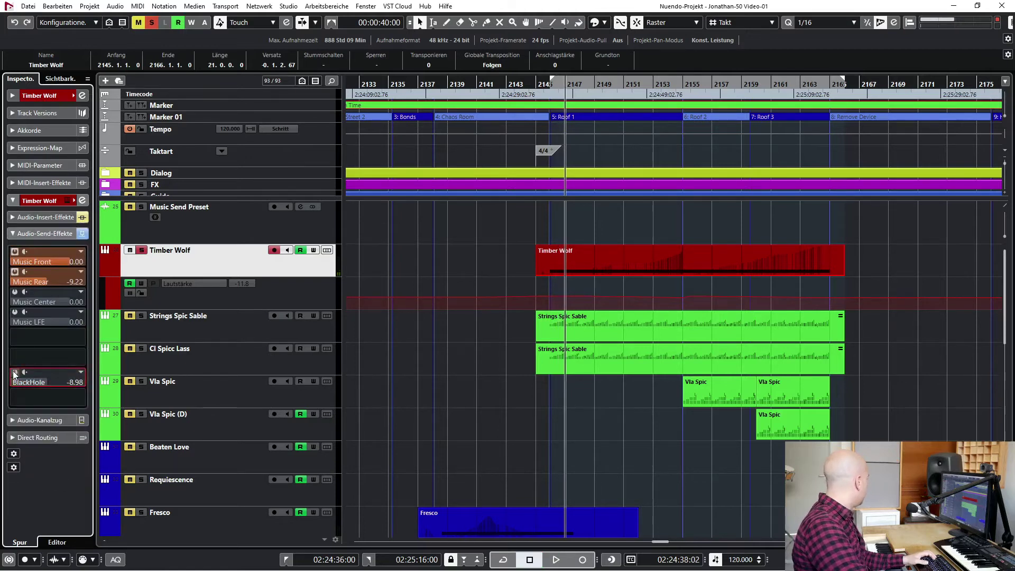
pyautogui.click(37, 235)
pyautogui.press('space')
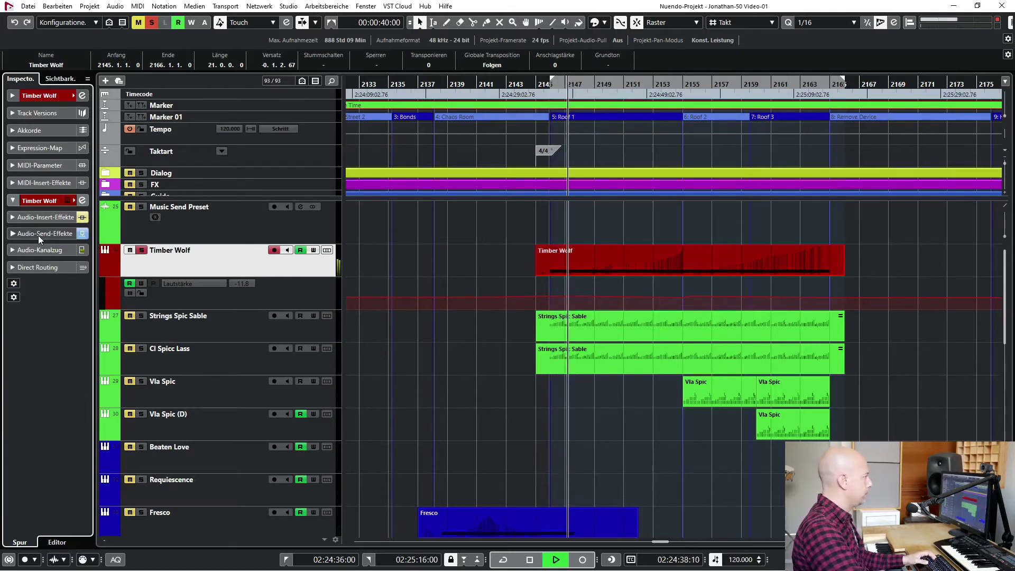
pyautogui.click(43, 217)
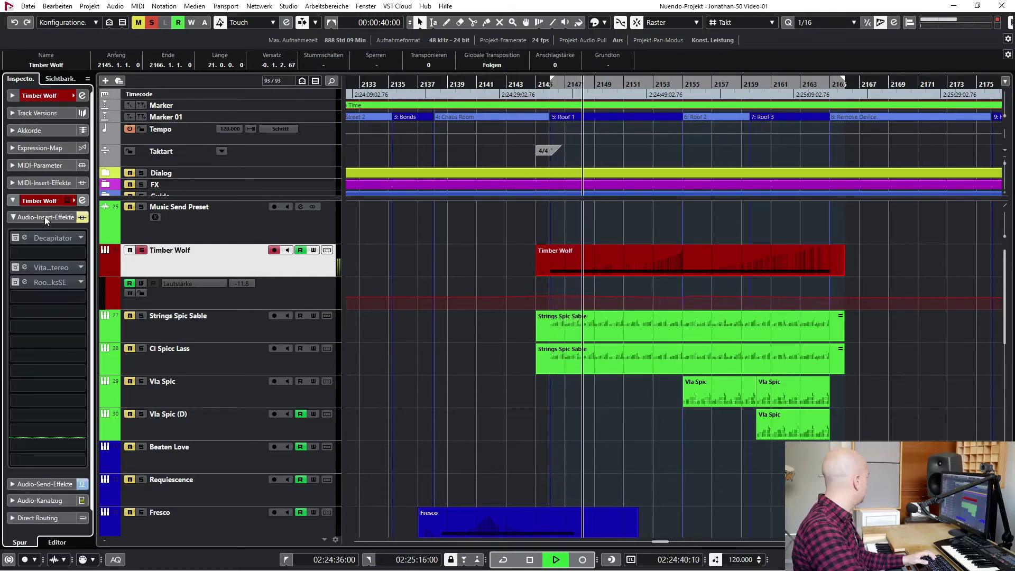
pyautogui.press('space')
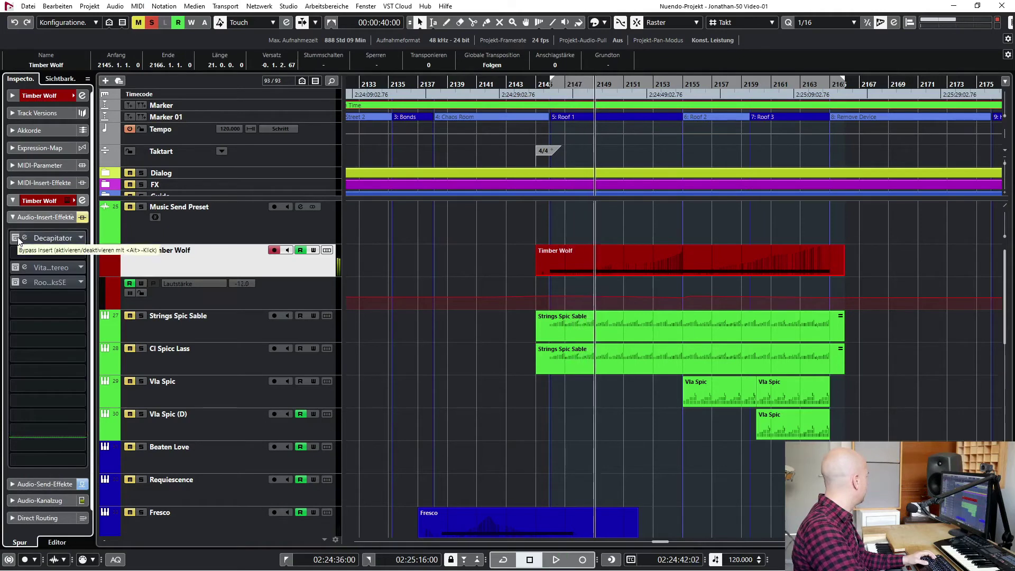
# Activate the Decapitator insert on Timber Wolf and play the track with its settings open
pyautogui.click(16, 238)
pyautogui.click(24, 238)
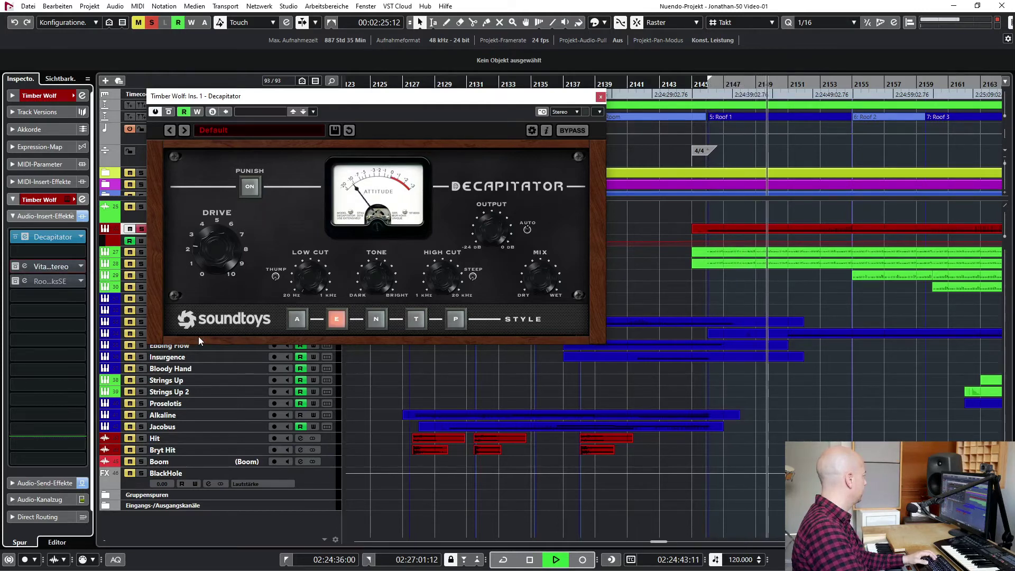
pyautogui.press('space')
# Activate the Vitamin Stereo insert on Timber Wolf and play Roof 1 with its settings open, closing the effect windows at the end
pyautogui.click(17, 267)
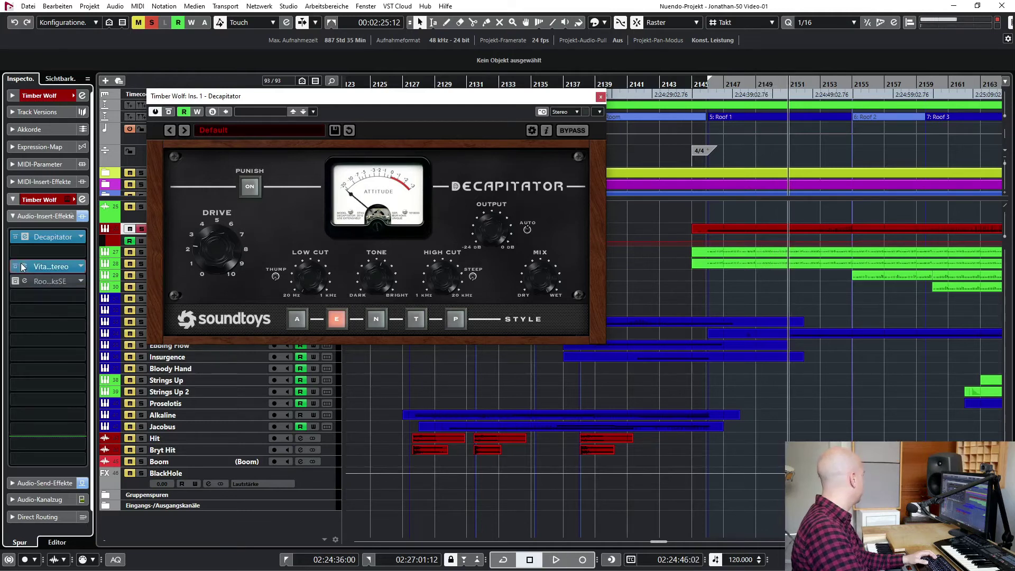
pyautogui.click(24, 267)
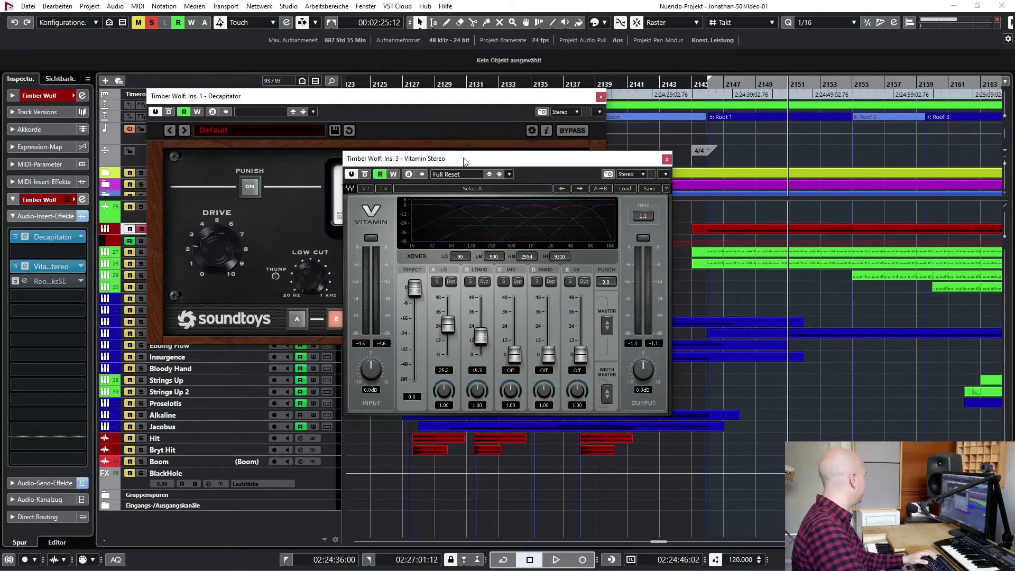
pyautogui.moveTo(465, 161); pyautogui.dragTo(473, 156)
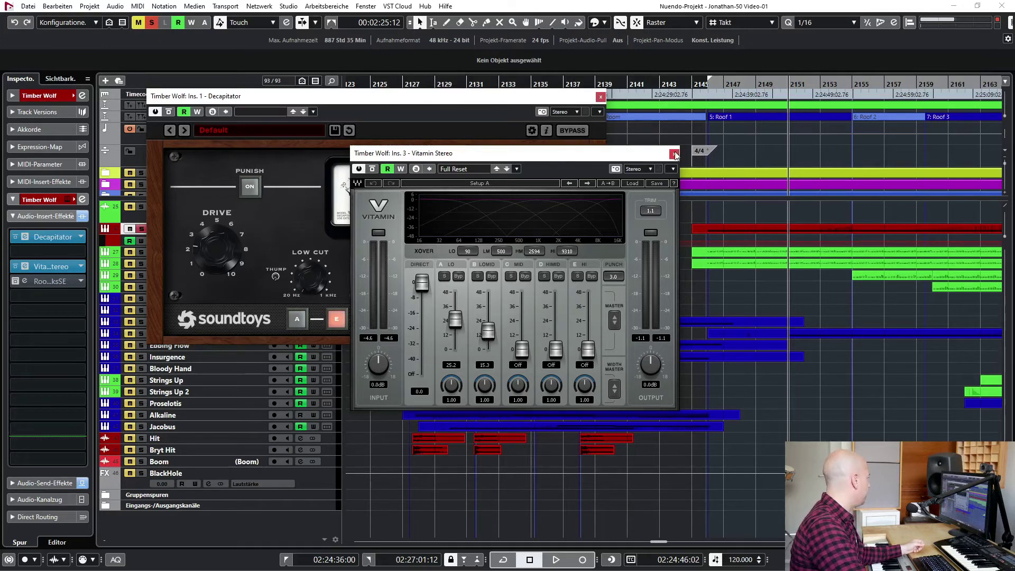
pyautogui.press('space')
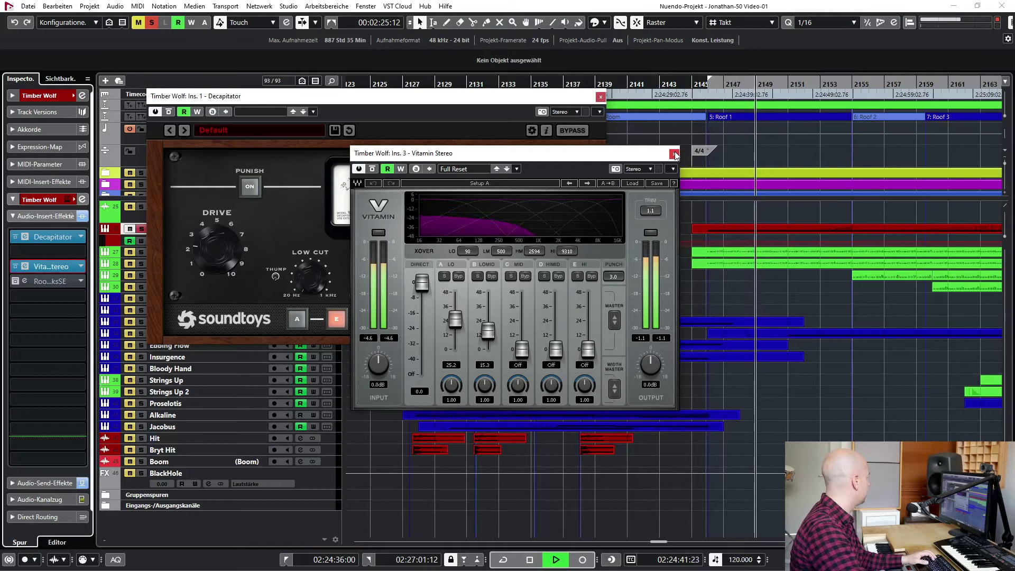
pyautogui.press('space')
pyautogui.click(675, 154)
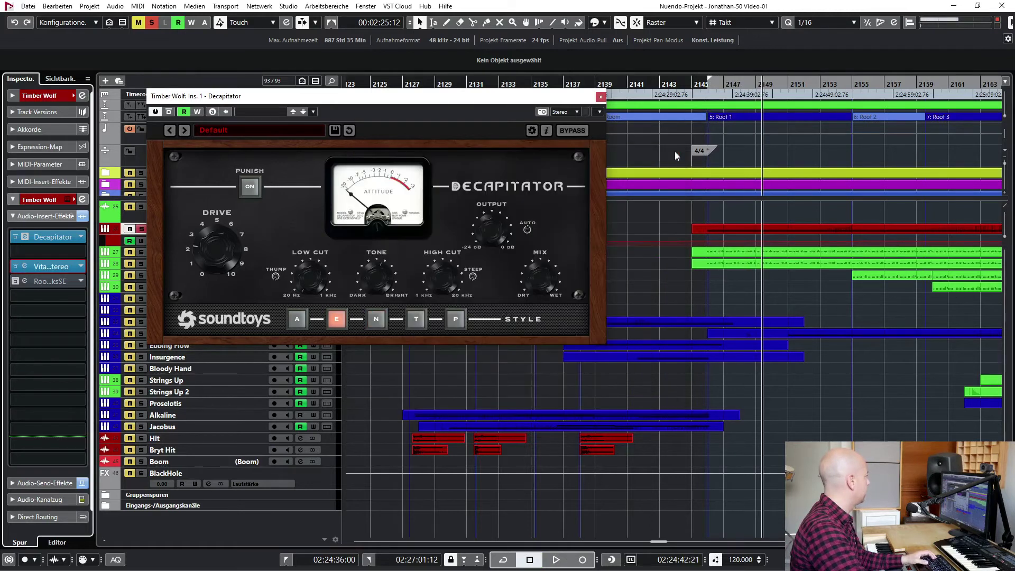
pyautogui.click(600, 97)
# Activate the RoomWorks SE insert on Timber Wolf and play the start of Roof 1 with its settings open
pyautogui.click(15, 281)
pyautogui.click(22, 281)
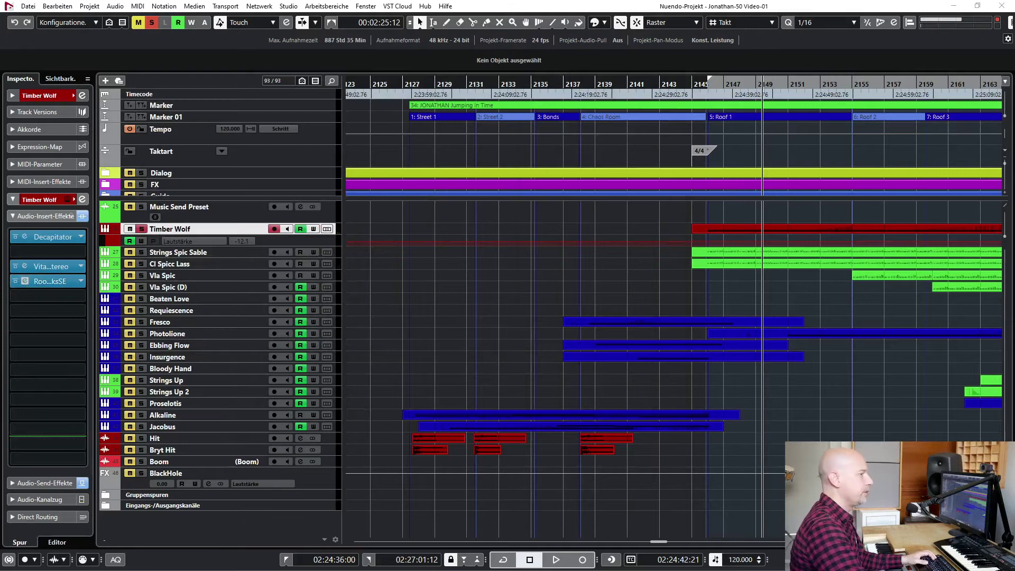
pyautogui.moveTo(796, 229); pyautogui.dragTo(359, 210)
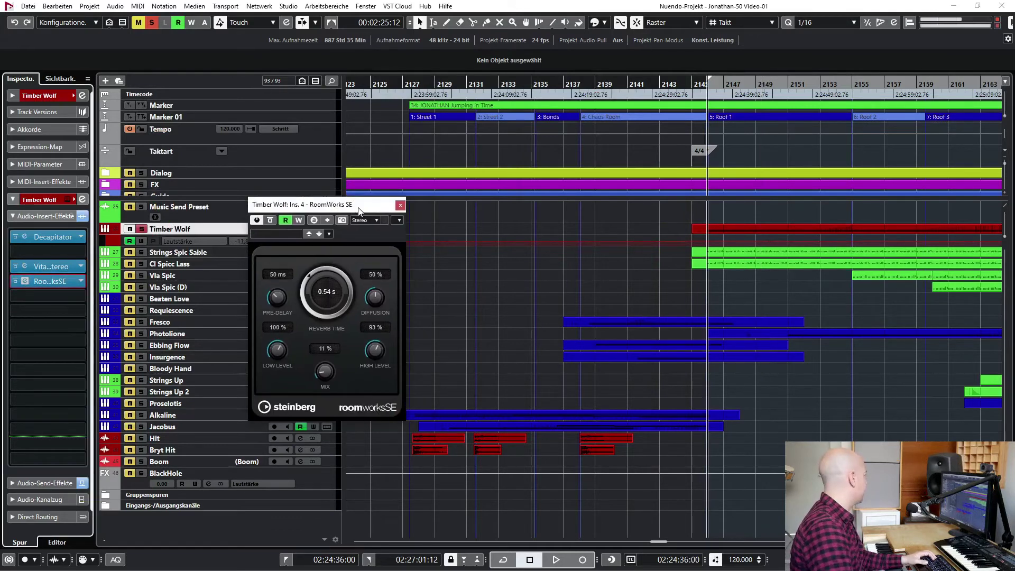
pyautogui.press('space')
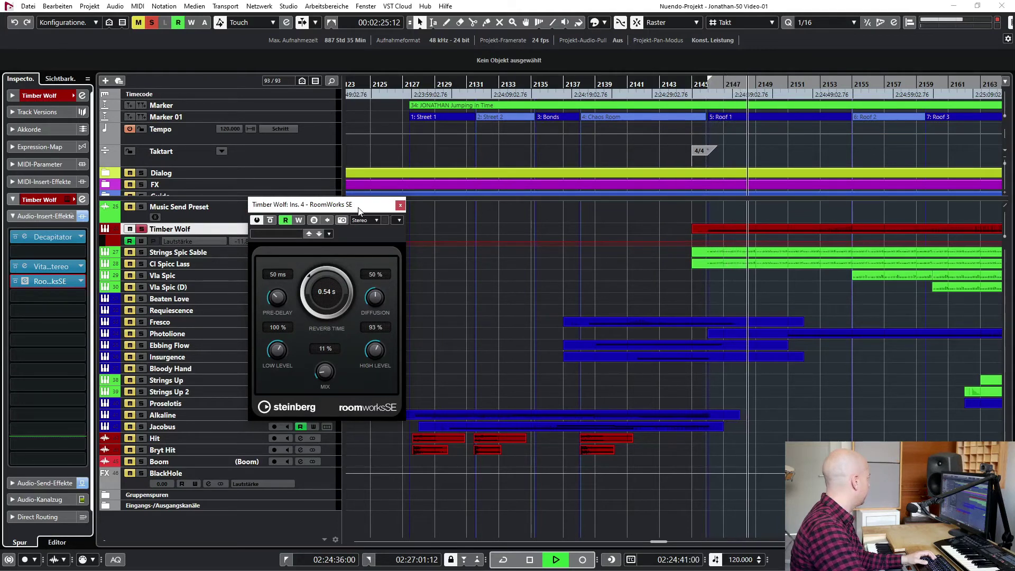
pyautogui.press('space')
pyautogui.click(400, 206)
# Reactivate Timber Wolf's BlackHole send and start playback of the track at Roof 1
pyautogui.click(43, 480)
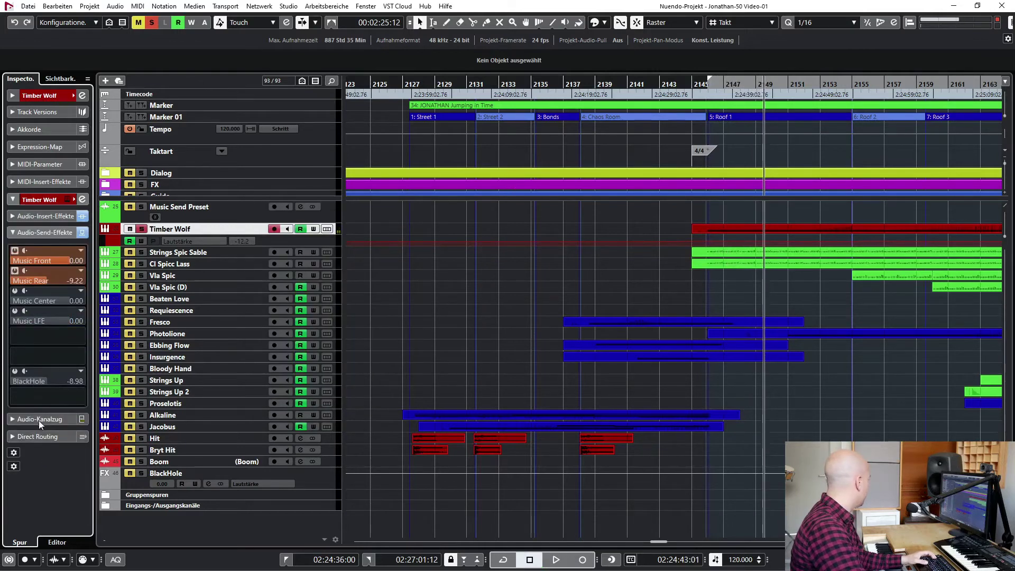
pyautogui.click(14, 372)
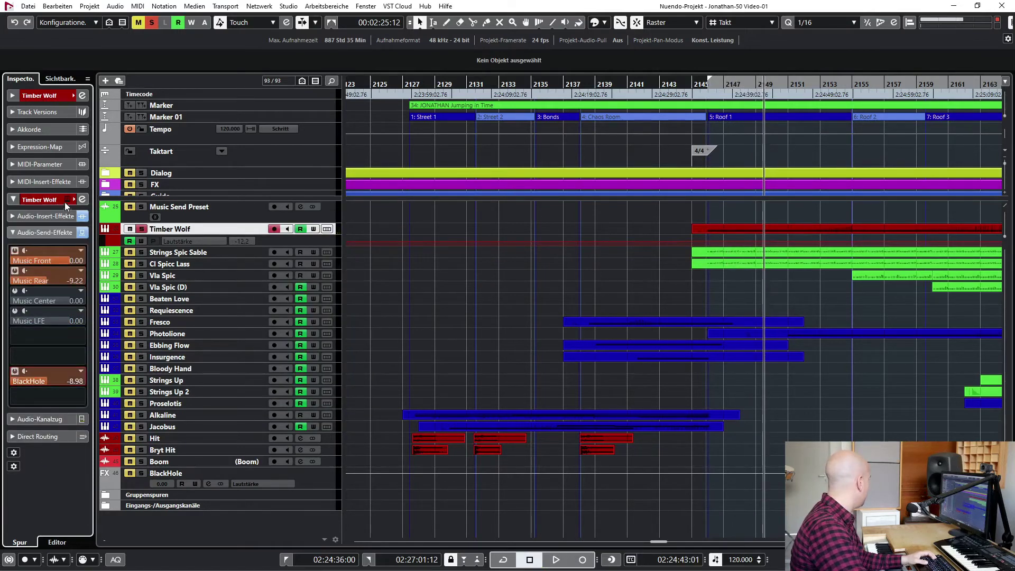
pyautogui.click(47, 201)
pyautogui.press('space')
pyautogui.press('space')
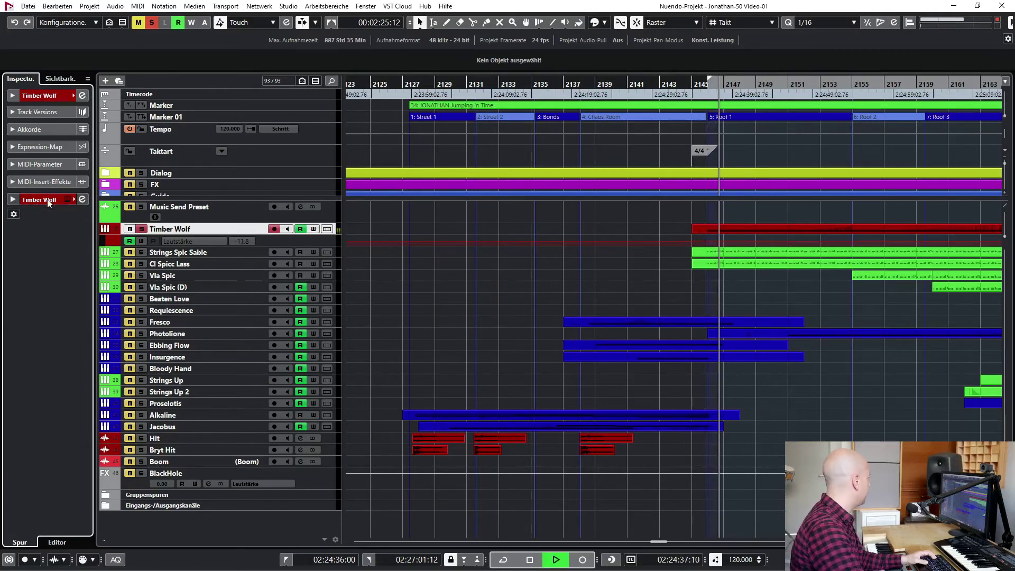
# Renew Timber Wolf's solo so the BlackHole channel is soloed too, and play the wet track from the start of Roof 1
pyautogui.press('space')
pyautogui.press('s')
pyautogui.press('s')
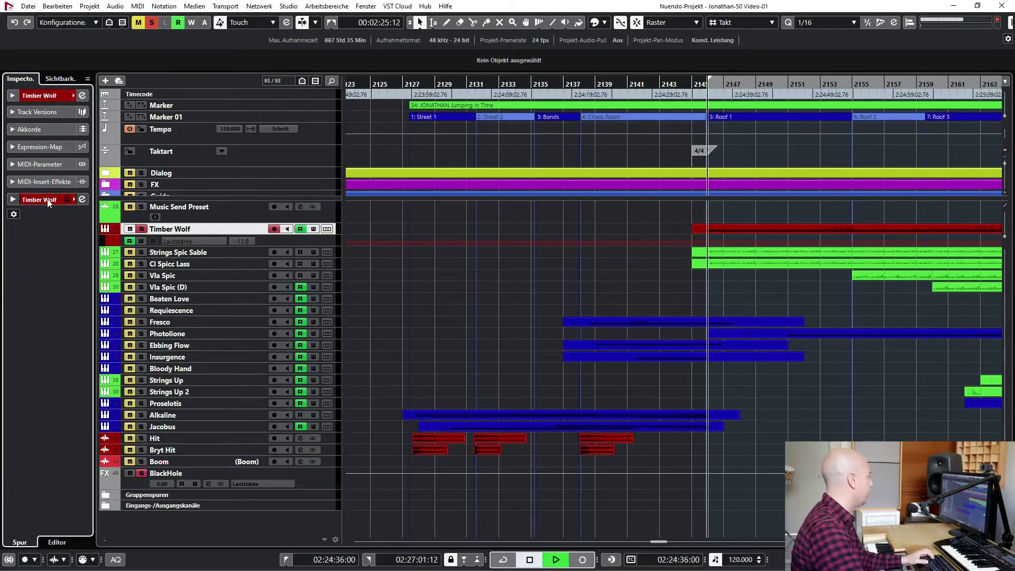
pyautogui.press('space')
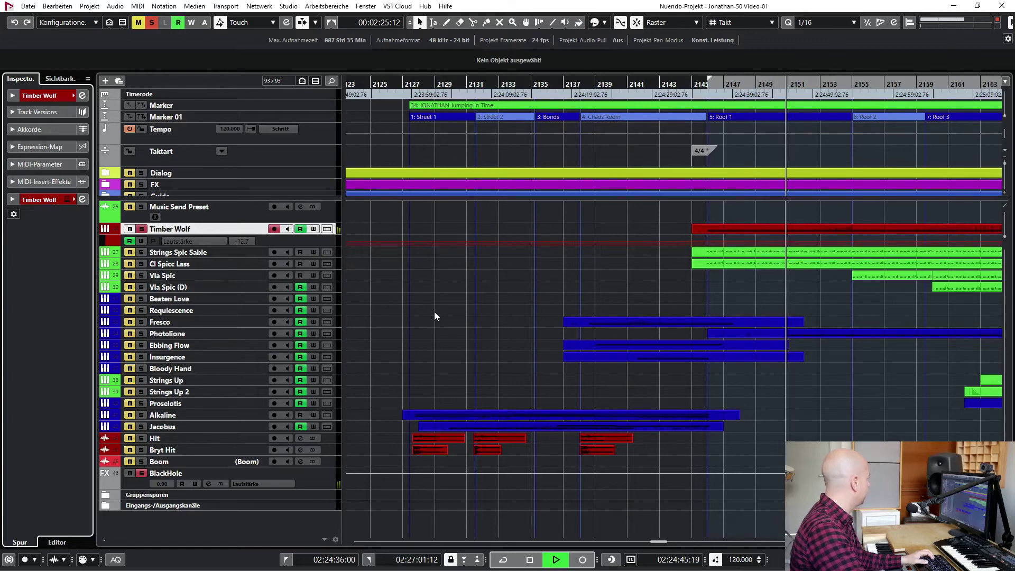
pyautogui.press('space')
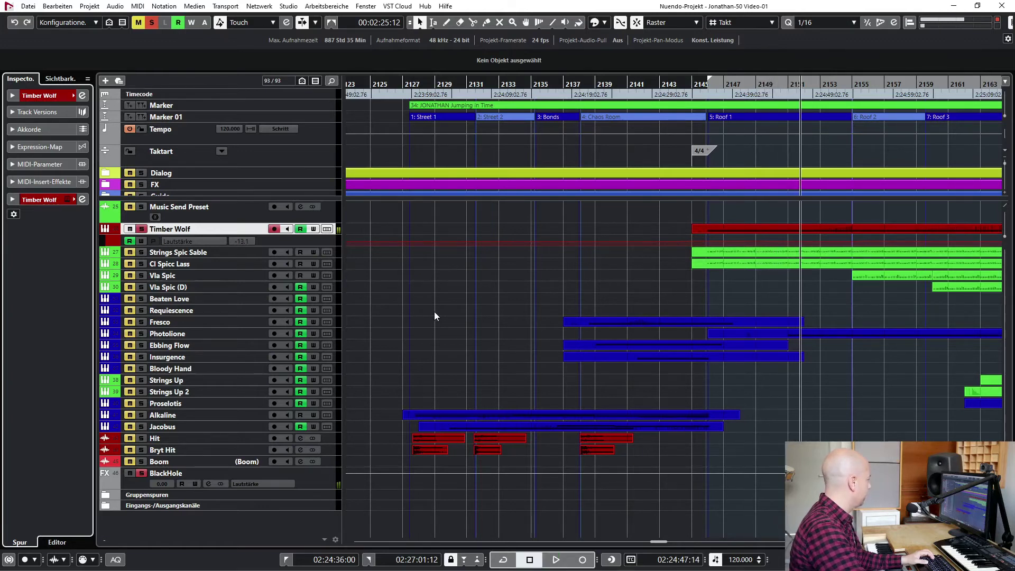
# Turn off Timber Wolf's solo and enlarge the track rows
pyautogui.press('KP_0')
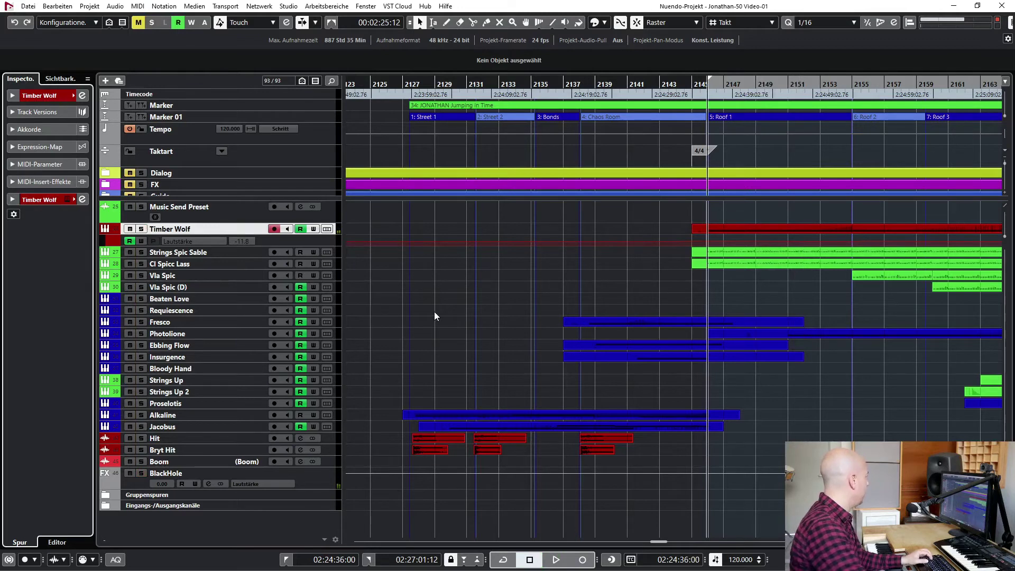
pyautogui.hotkey('shift', 'h')
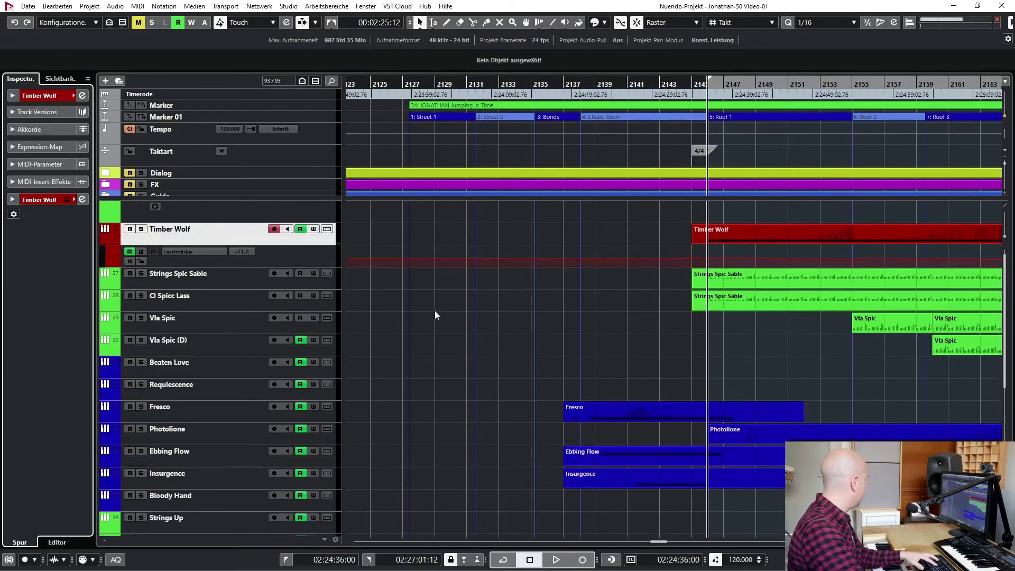
pyautogui.hscroll(3, 411, 319)
# Solo the Strings Spic Sable track and play it from the start of Roof 1, showing its channel sections
pyautogui.click(222, 290)
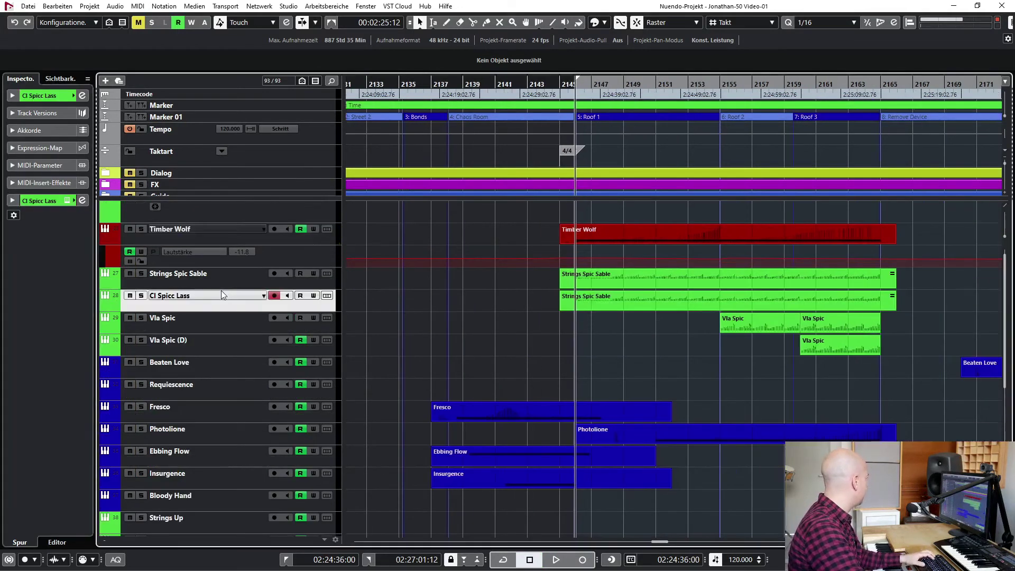
pyautogui.click(232, 282)
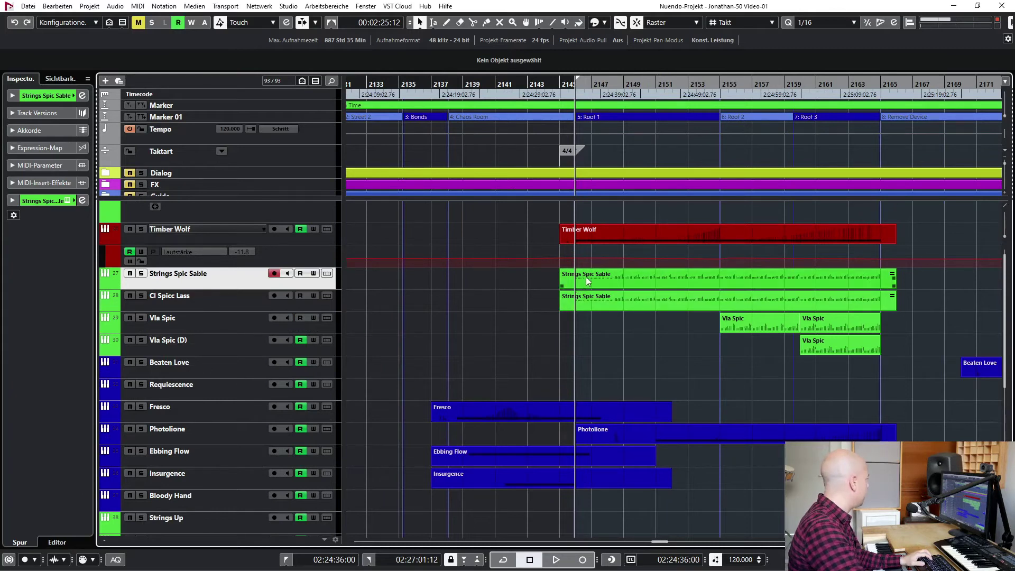
pyautogui.press('s')
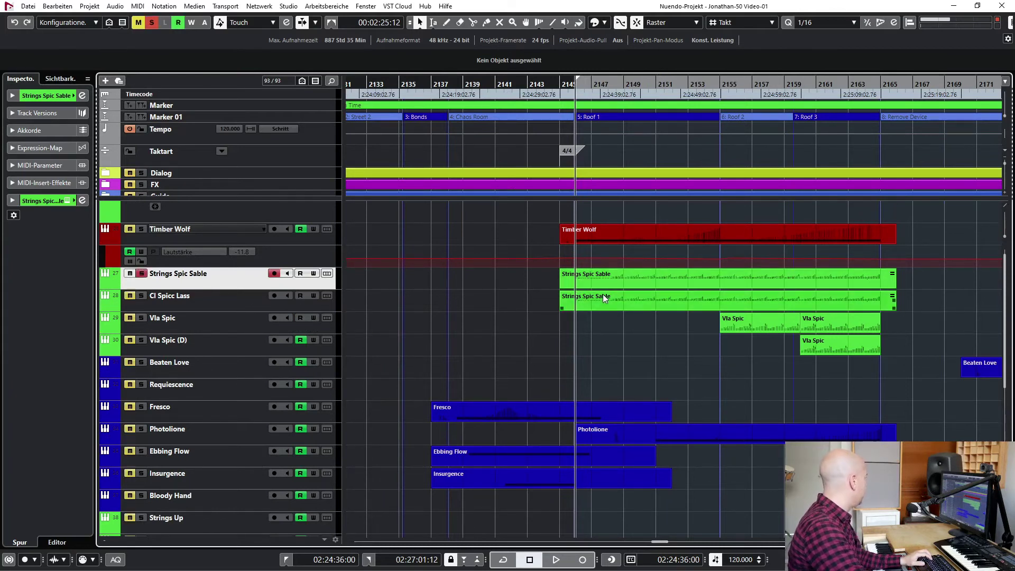
pyautogui.press('space')
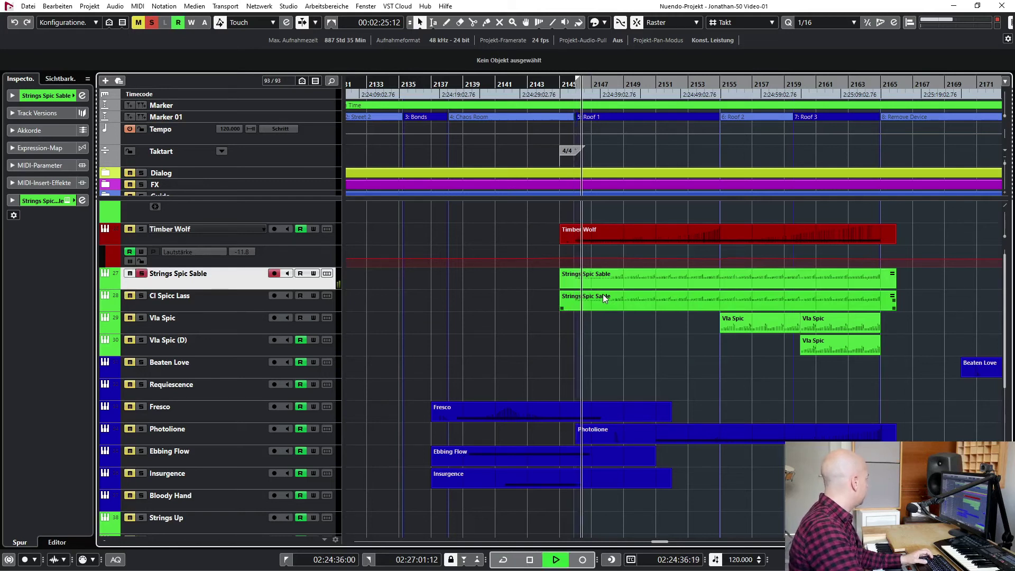
pyautogui.click(37, 200)
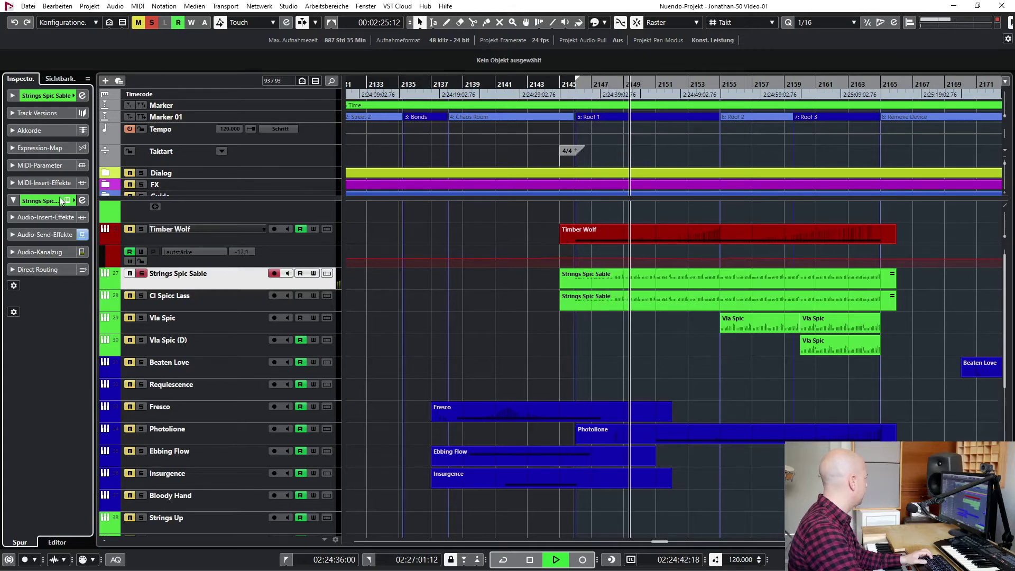
pyautogui.press('space')
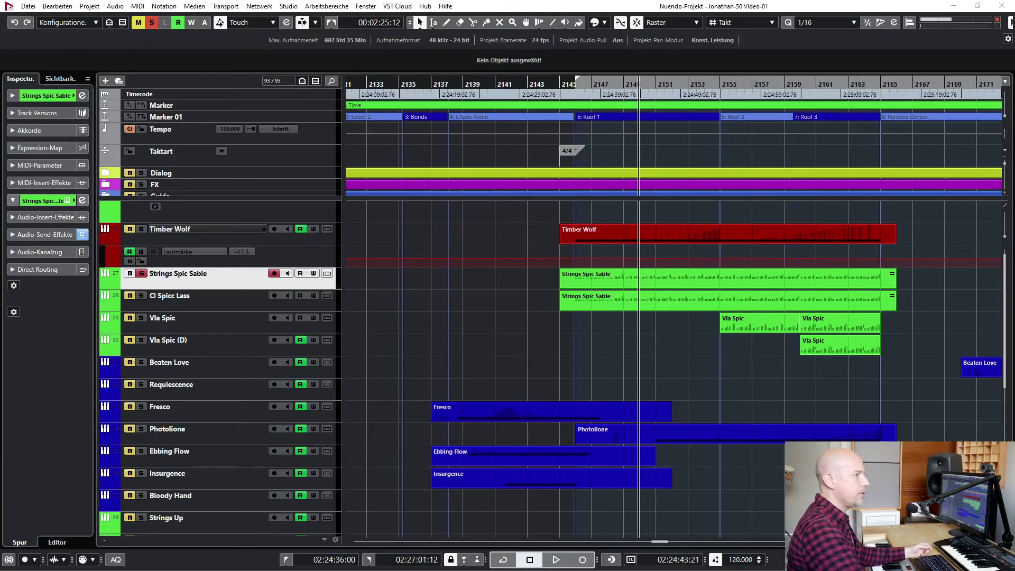
# Show the Kontakt instrument used by Strings Spic Sable, then close its window
pyautogui.click(82, 96)
pyautogui.moveTo(280, 122); pyautogui.dragTo(290, 55)
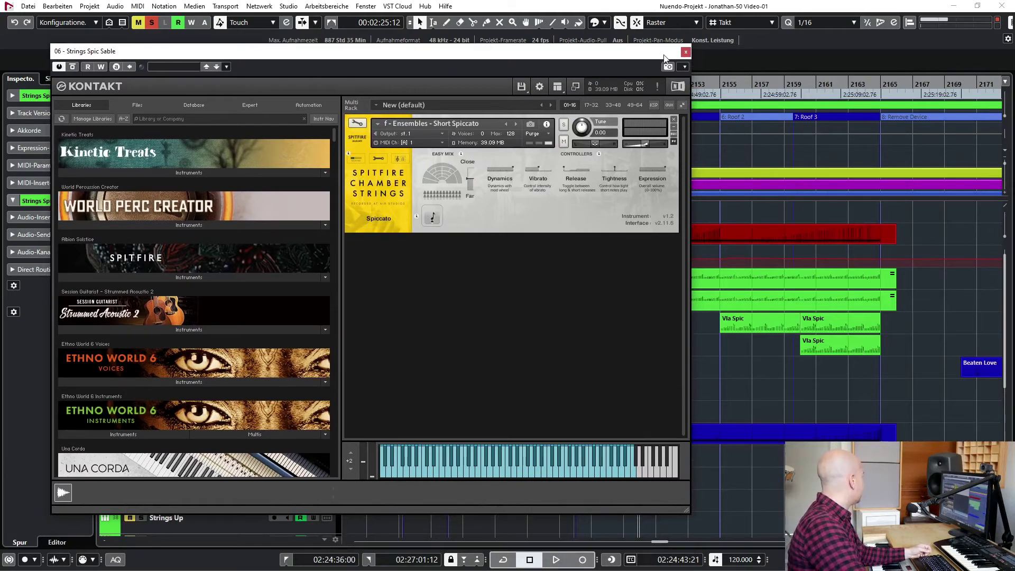
pyautogui.click(686, 53)
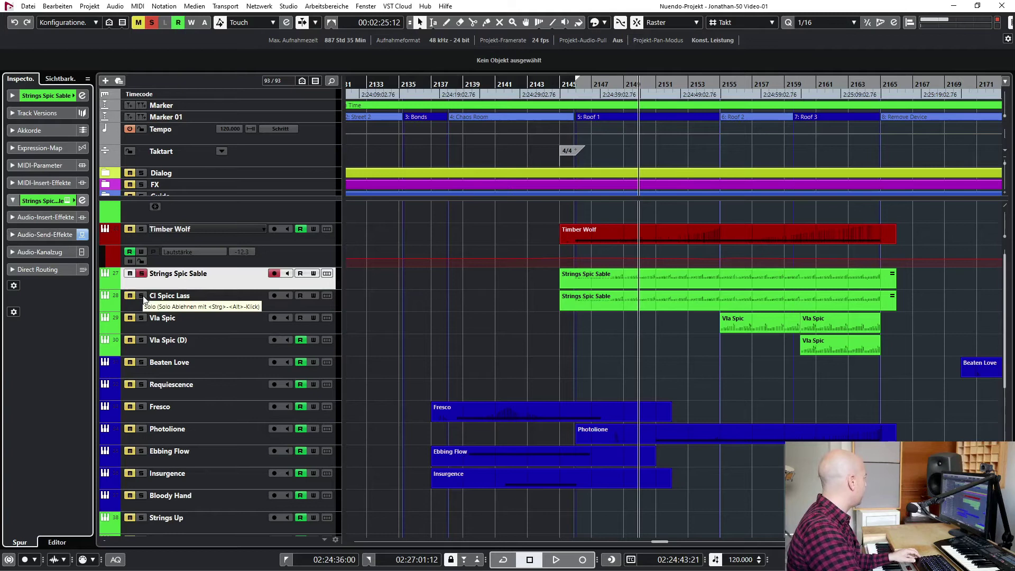
# Solo the Cl Spicc Lass track and play it from the start of Roof 1, showing its audio insert effects
pyautogui.click(180, 297)
pyautogui.press('space')
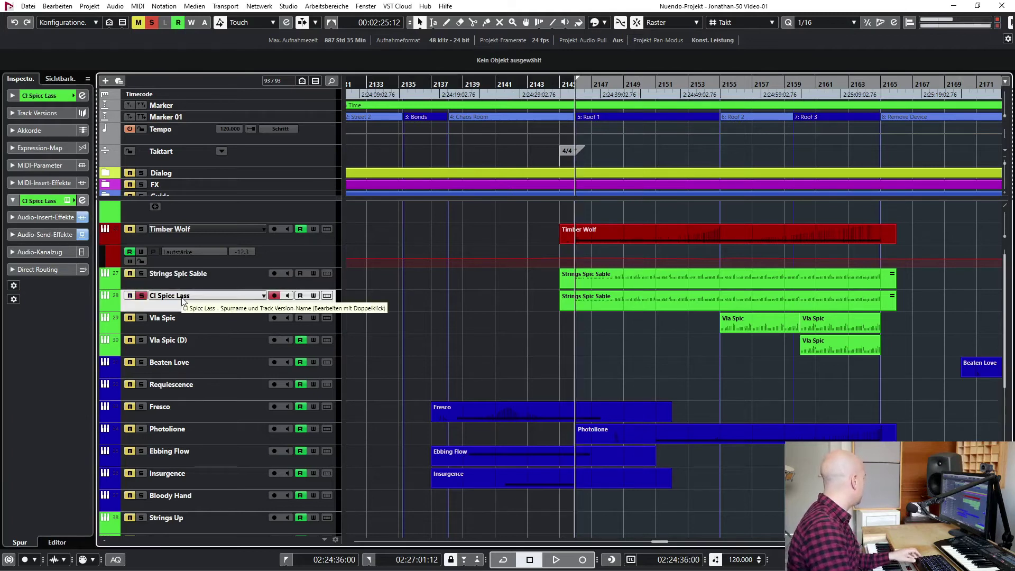
pyautogui.press('space')
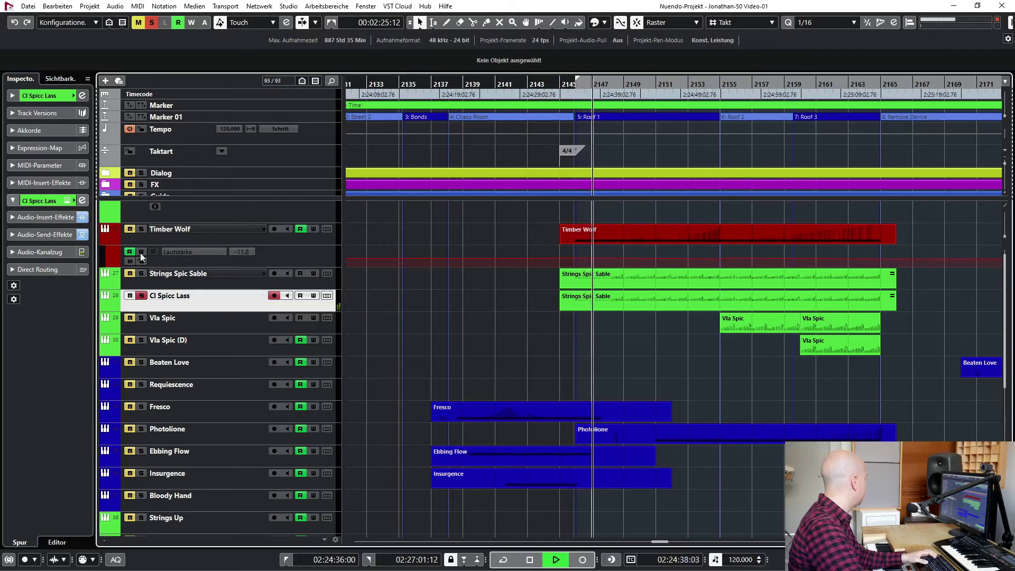
pyautogui.click(52, 217)
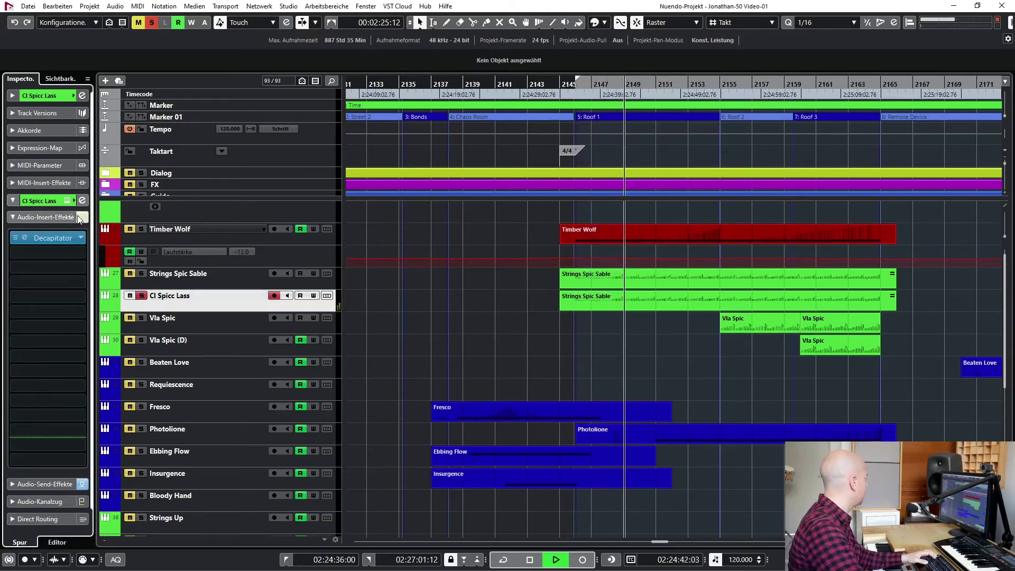
pyautogui.press('space')
pyautogui.press('KP_0')
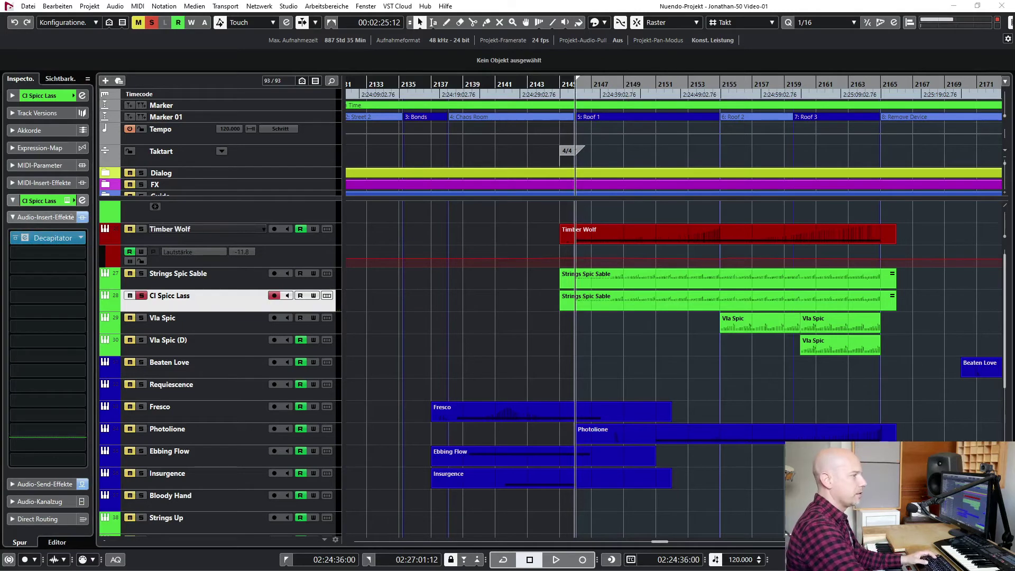
# Compare Cl Spicc Lass with and without its Decapitator insert by bypassing and re-enabling the effect during playback from Roof 1
pyautogui.click(52, 238)
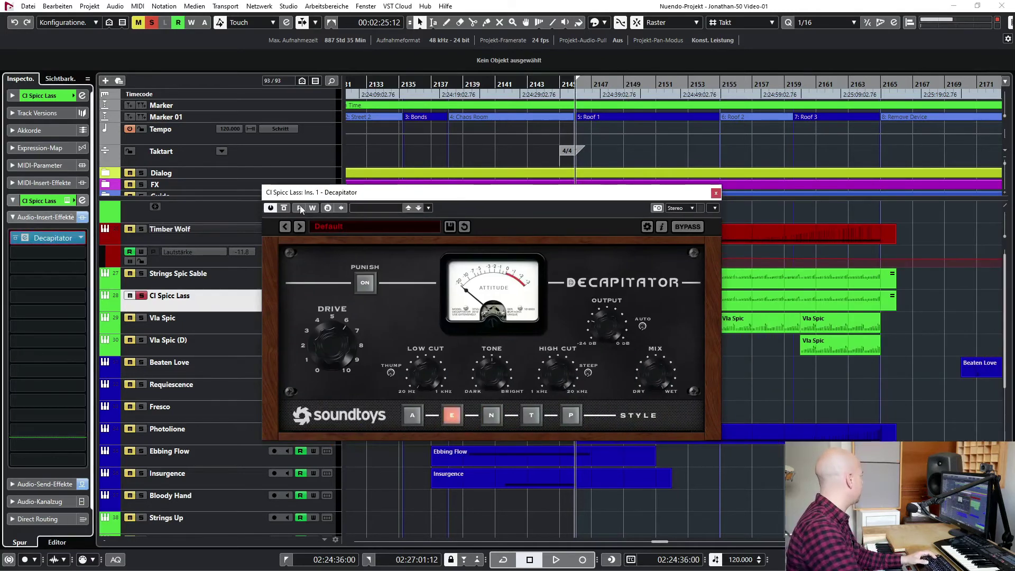
pyautogui.click(286, 206)
pyautogui.press('space')
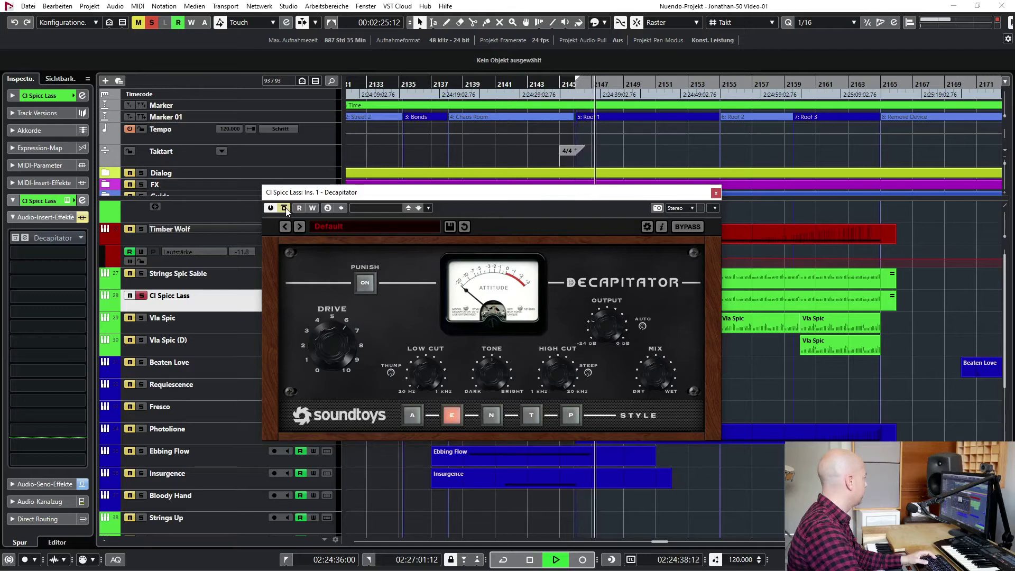
pyautogui.click(284, 208)
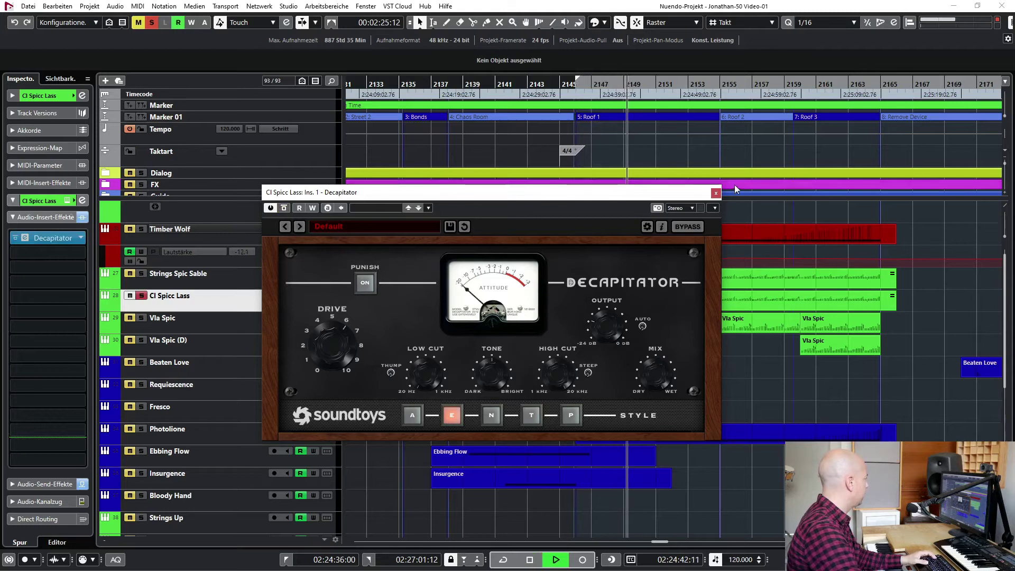
pyautogui.press('space')
pyautogui.click(716, 194)
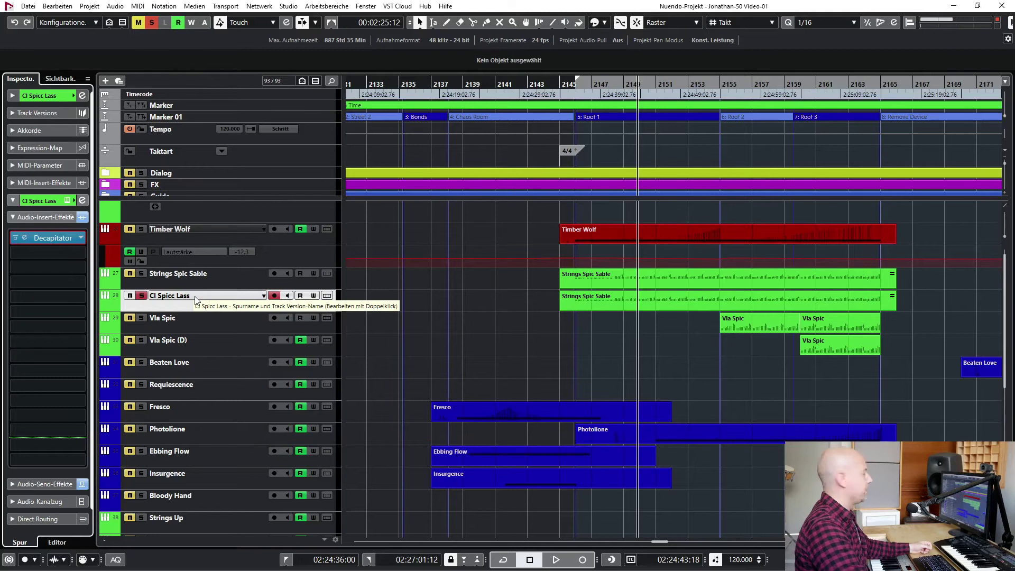
# Add Strings Spic Sable to the solo and play it together with Cl Spicc Lass from the start of Roof 1
pyautogui.click(141, 275)
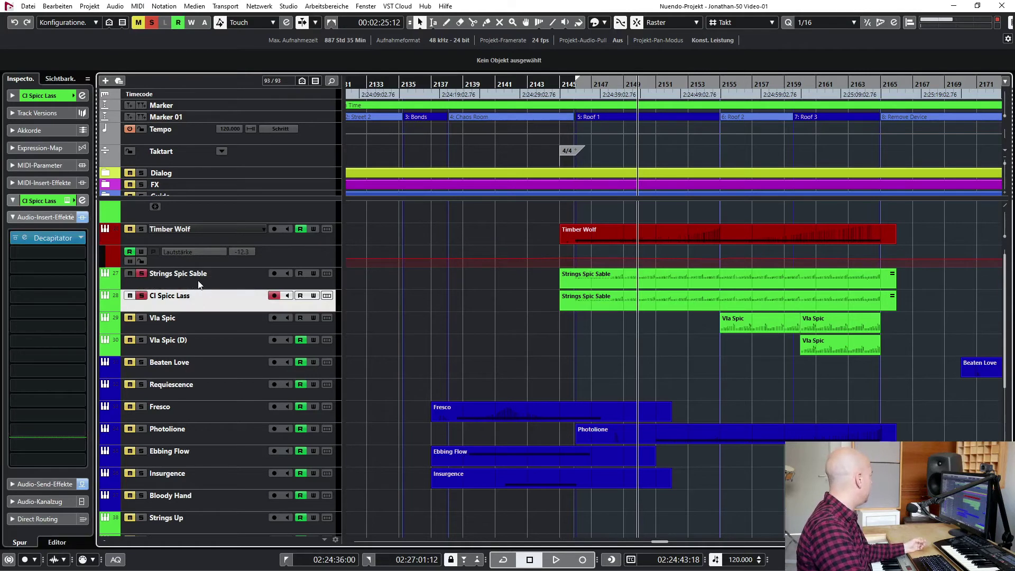
pyautogui.click(216, 282)
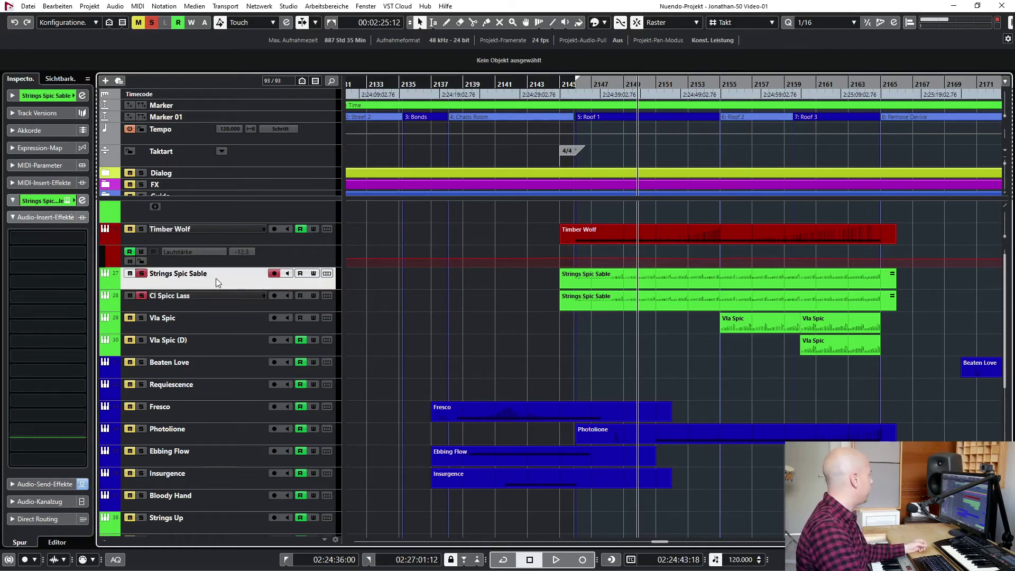
pyautogui.hotkey('shift', 'b')
pyautogui.press('space')
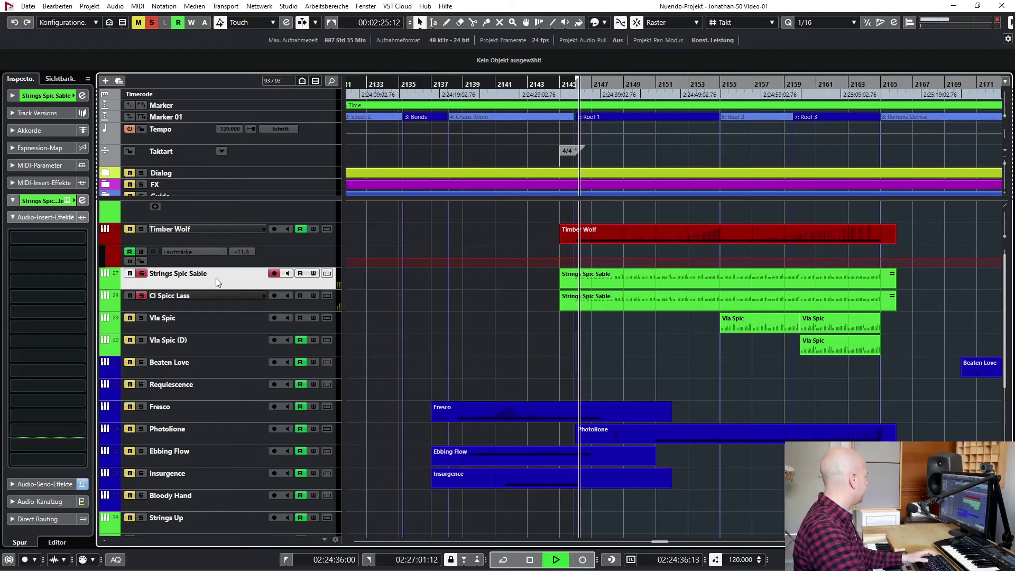
# Compare Cl Spicc Lass alone and combined with Strings Spic Sable by switching the latter's solo during playback, then clear all solos
pyautogui.click(142, 296)
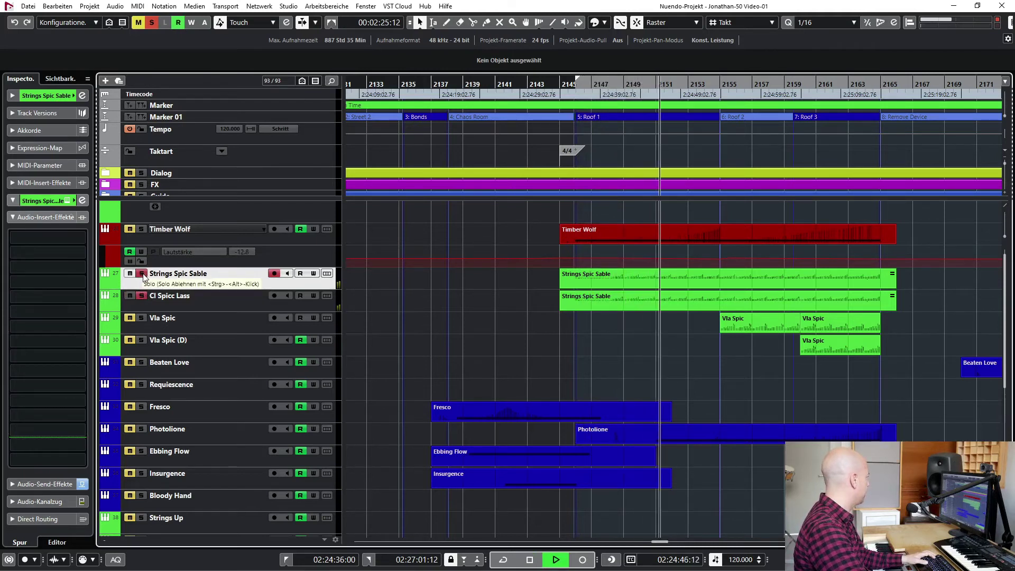
pyautogui.click(144, 277)
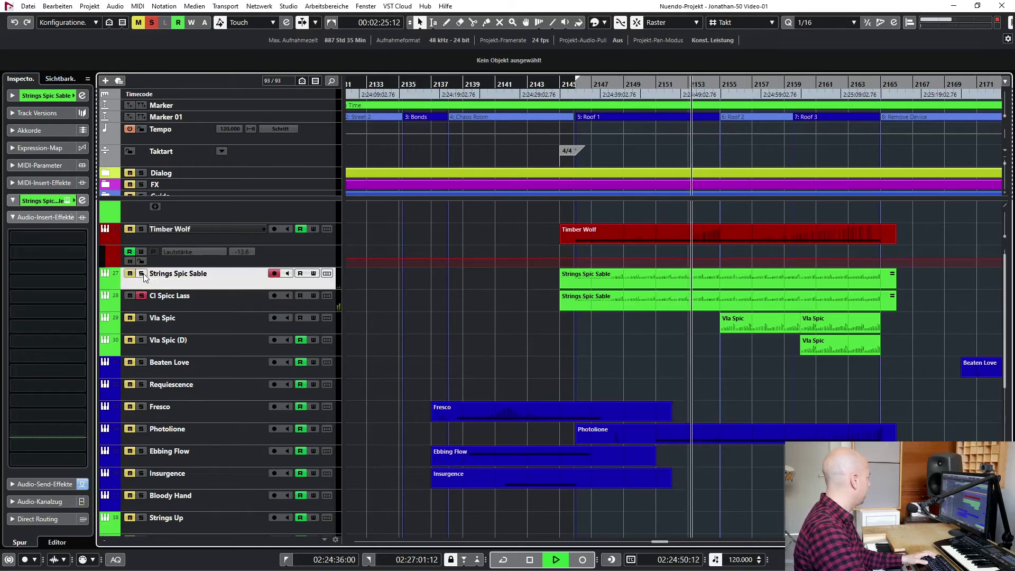
pyautogui.click(142, 274)
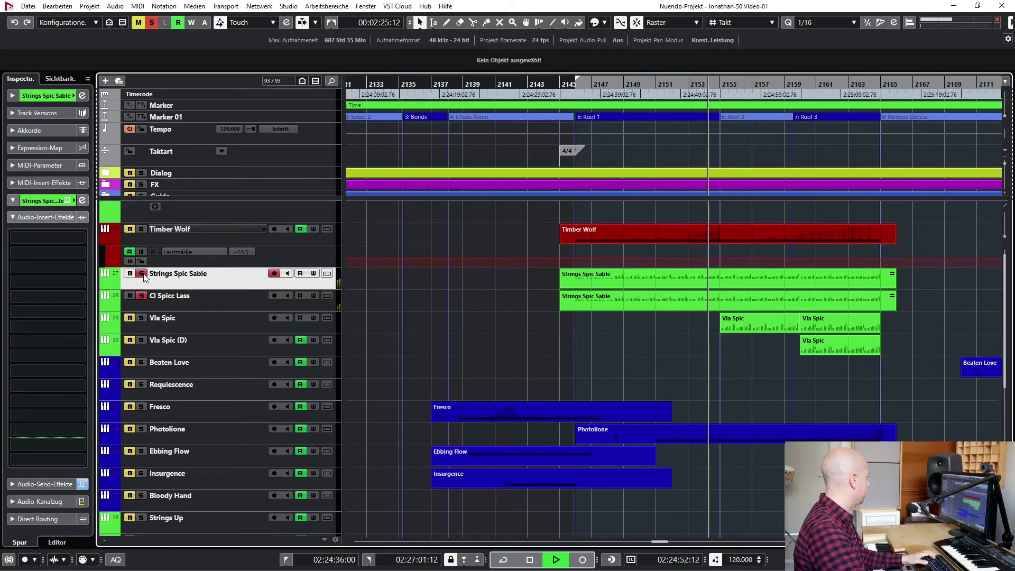
pyautogui.press('space')
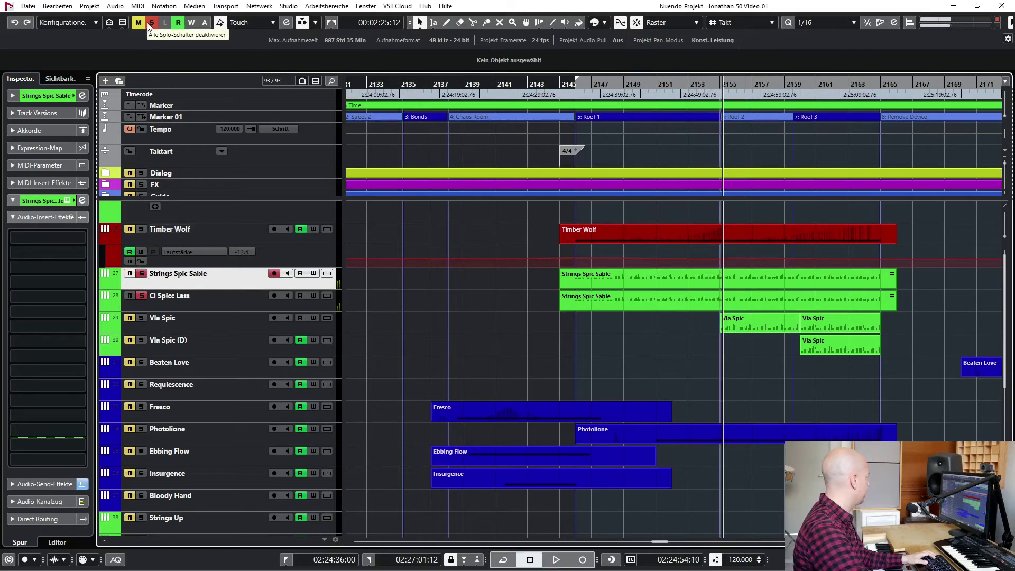
pyautogui.click(148, 22)
# Show the insert effects of Vla Spic and Vla Spic (D), then play the full arrangement from just before Roof 2 into Roof 3
pyautogui.click(212, 324)
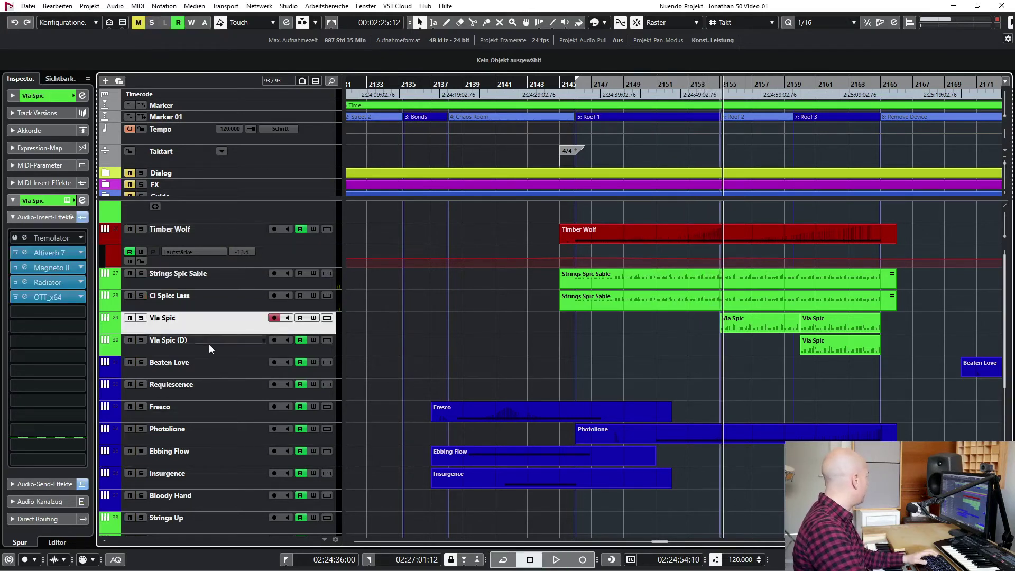
pyautogui.click(212, 342)
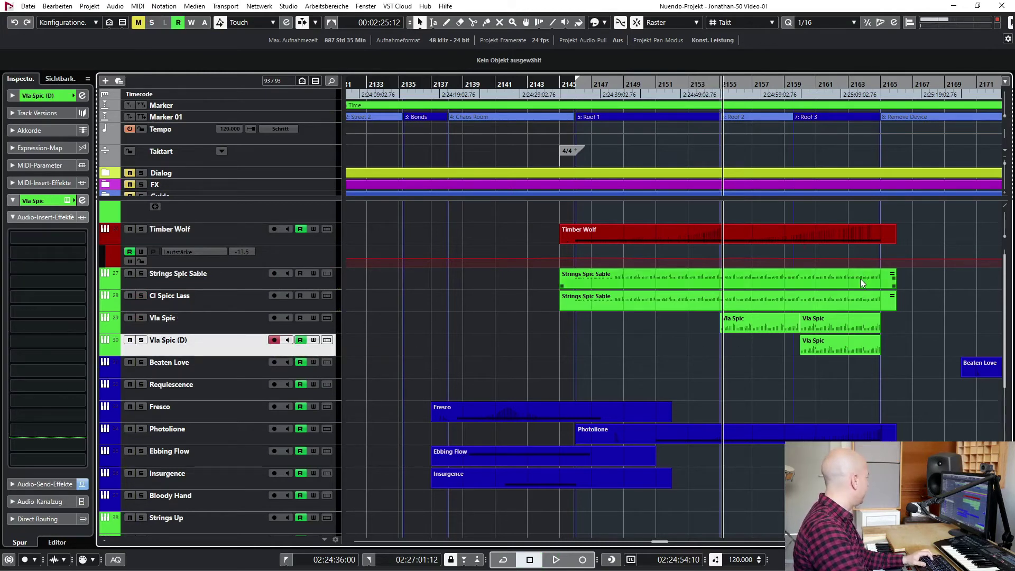
pyautogui.click(194, 331)
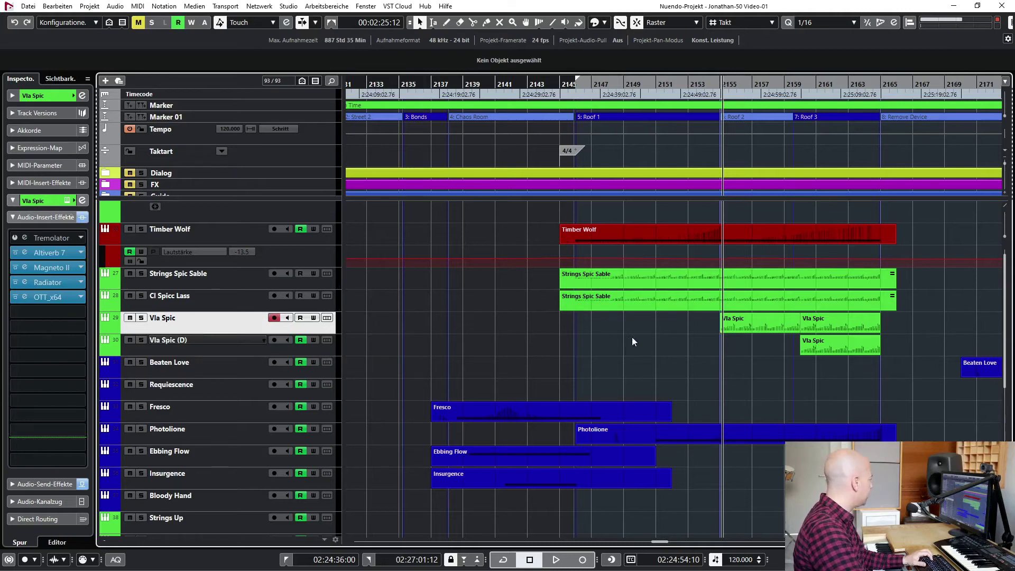
pyautogui.click(706, 86)
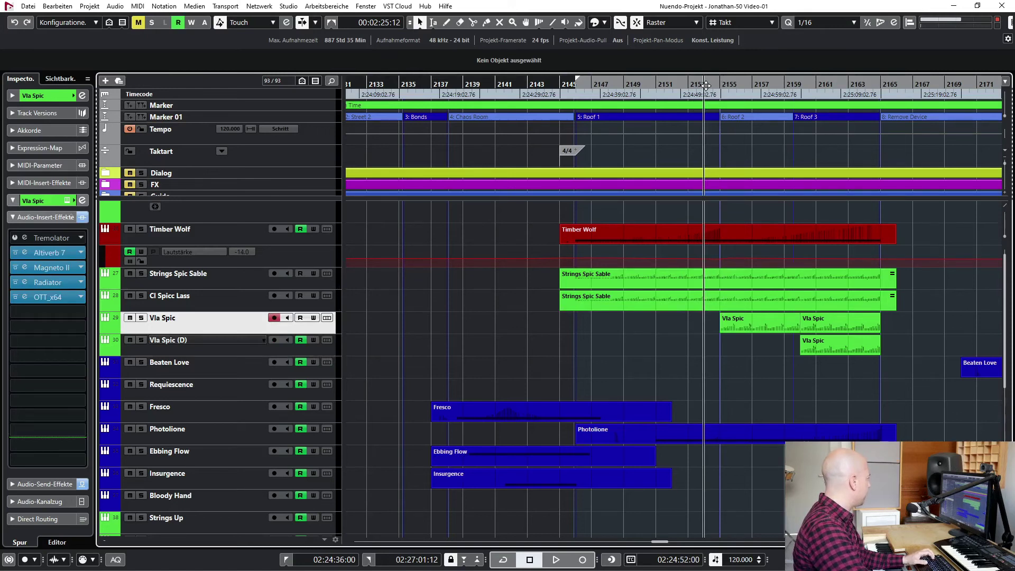
pyautogui.press('space')
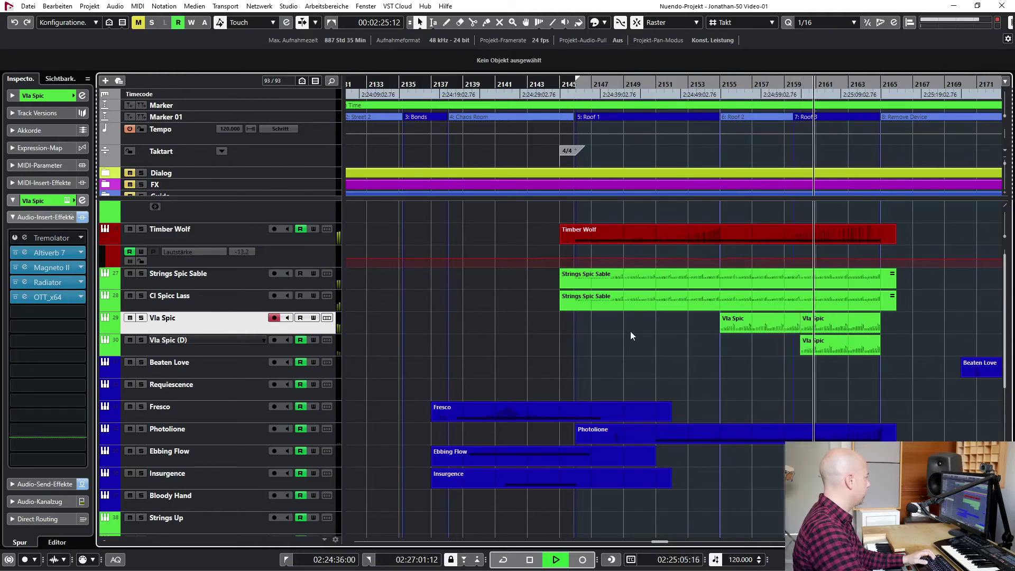
pyautogui.press('space')
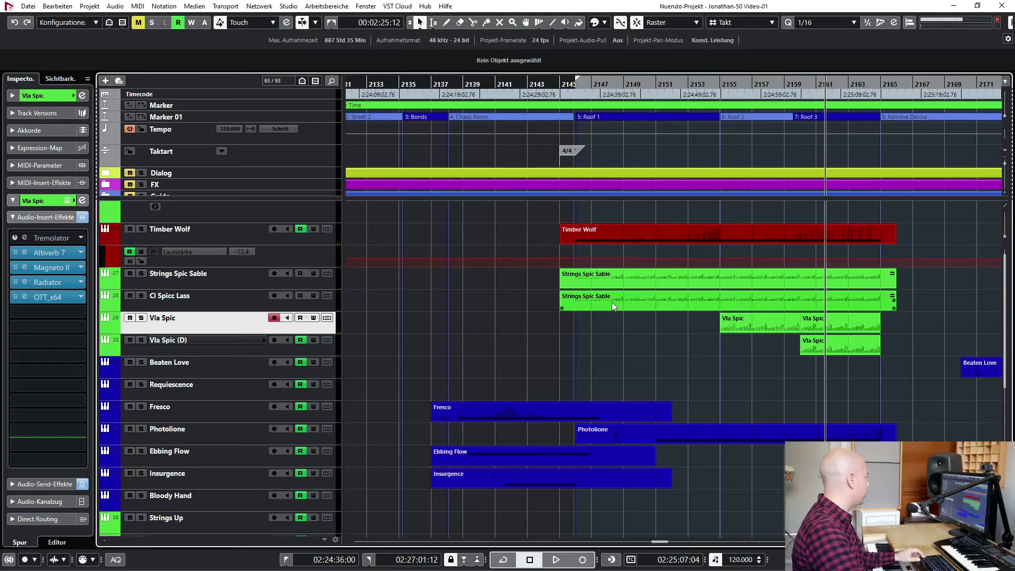
# Set the left locator and the playback position to the start of Roof 2 at 02:24:54:00
pyautogui.hscroll(2, 612, 303)
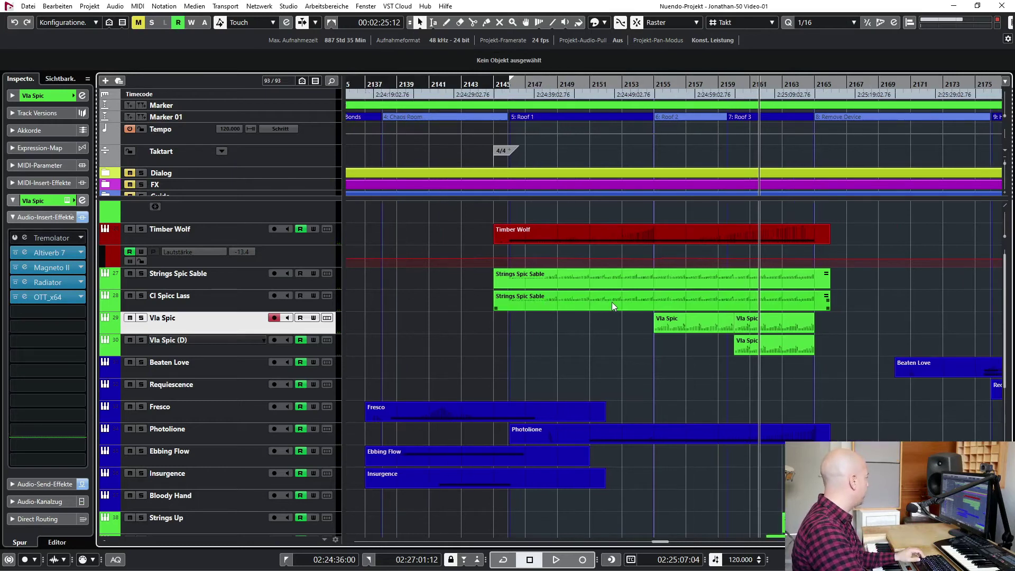
pyautogui.keyDown('ctrl'); pyautogui.click(656, 86); pyautogui.keyUp('ctrl')
pyautogui.click(654, 82)
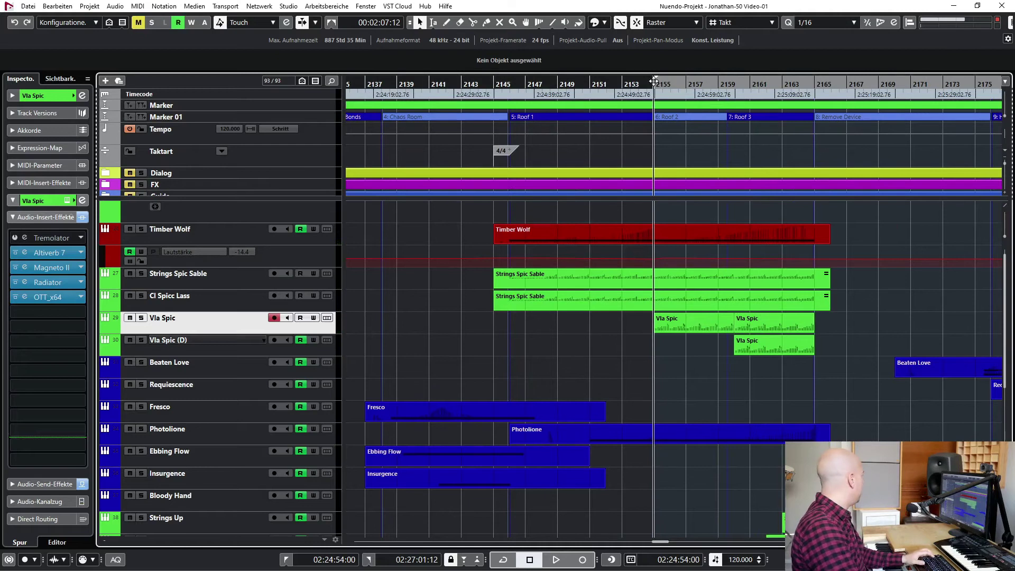
# Bypass all insert effects of Vla Spic, solo the track and play its dry sound from Roof 2
pyautogui.click(82, 217)
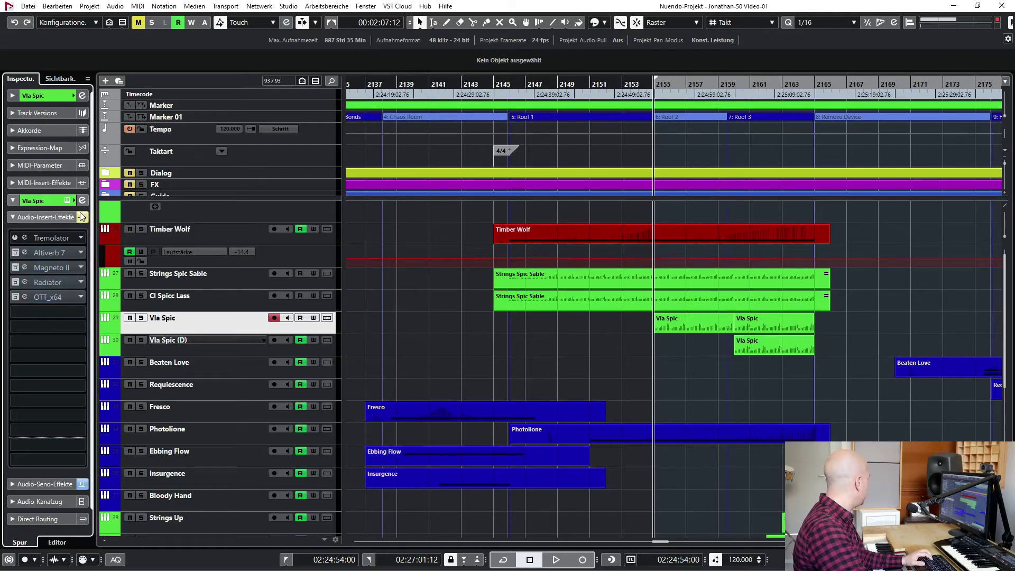
pyautogui.press('s')
pyautogui.press('space')
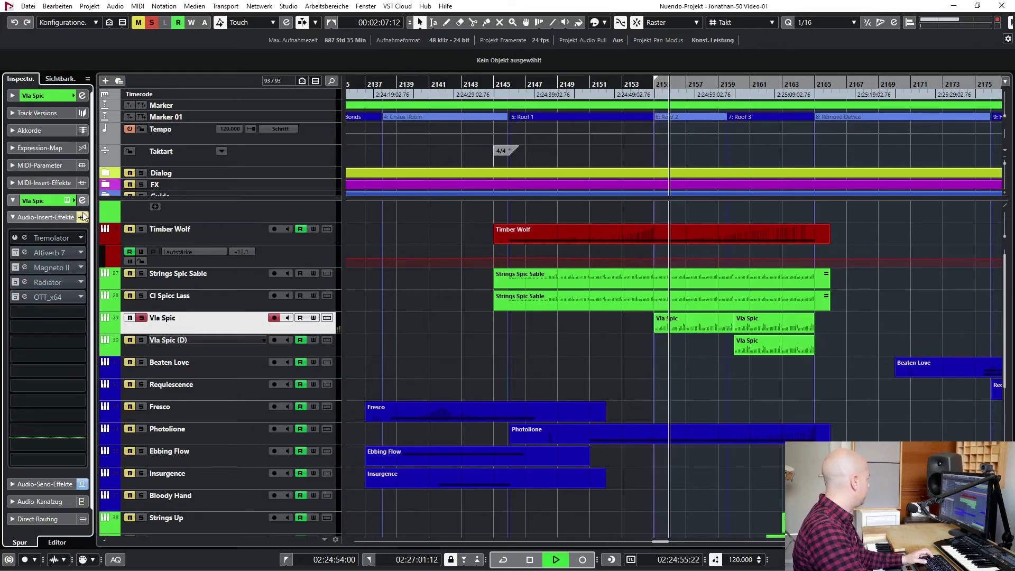
pyautogui.press('space')
# Re-enable the Altiverb 7 insert on Vla Spic, show its settings while playing from Roof 2, and close its window
pyautogui.click(18, 256)
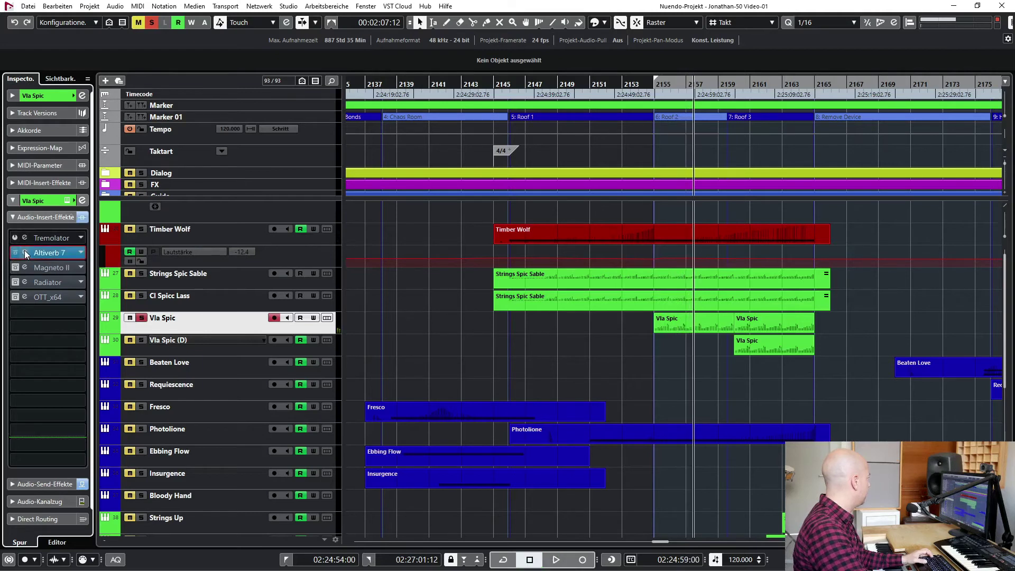
pyautogui.click(24, 251)
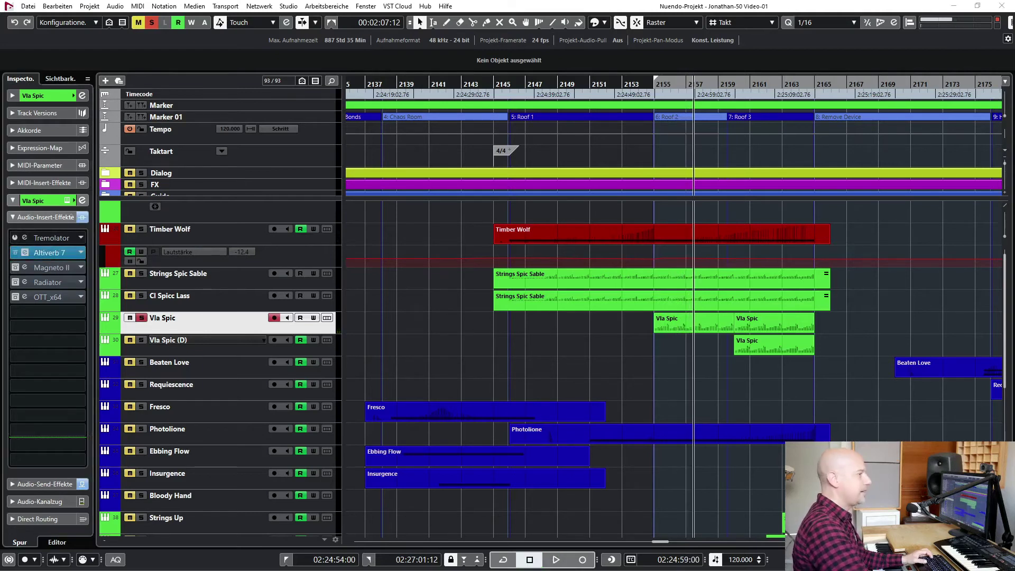
pyautogui.moveTo(724, 107); pyautogui.dragTo(328, 106)
pyautogui.press('space')
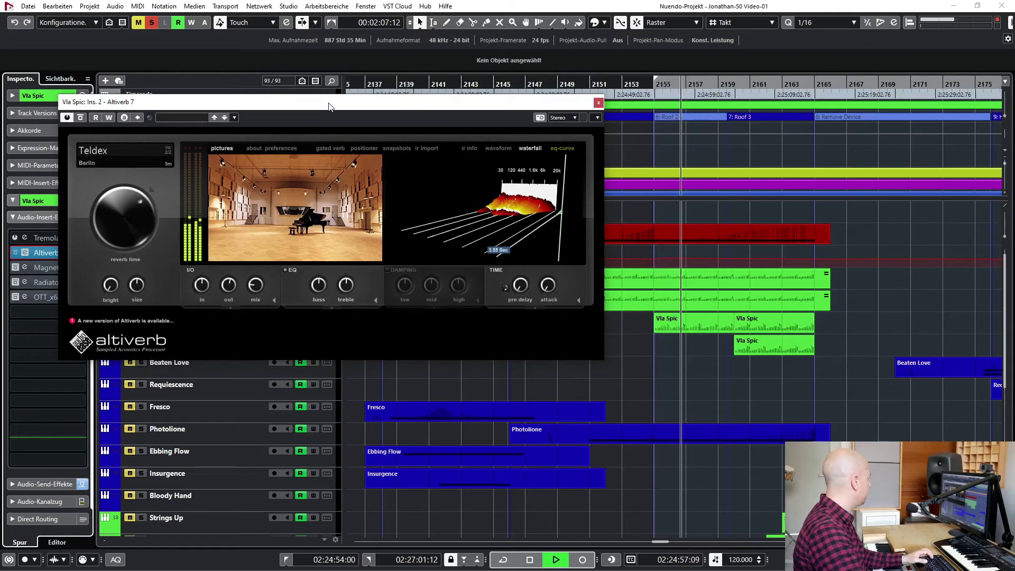
pyautogui.press('space')
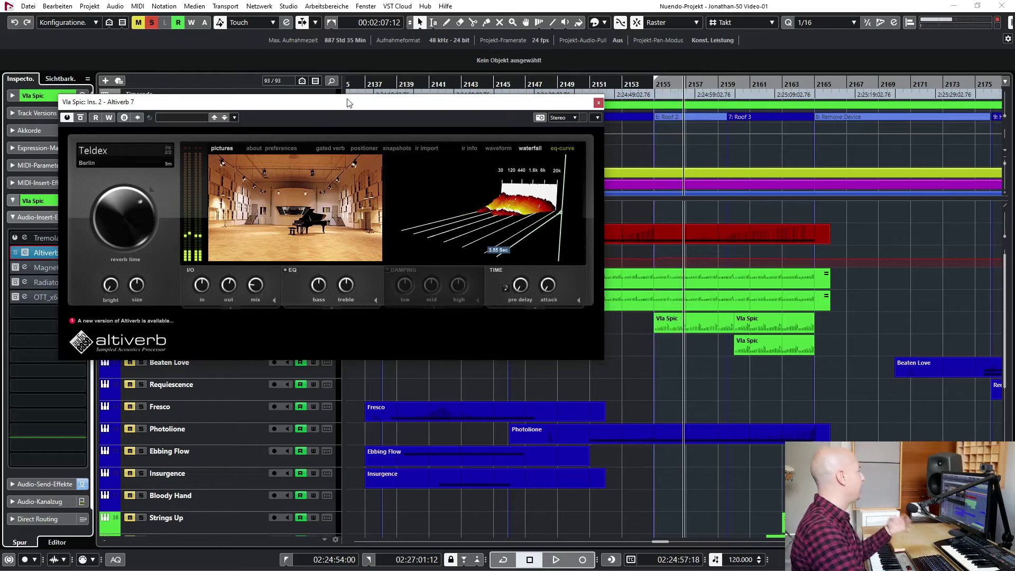
pyautogui.click(599, 104)
# Show the Magneto II insert on Vla Spic, listen to it together with Altiverb 7, and close its window
pyautogui.click(25, 267)
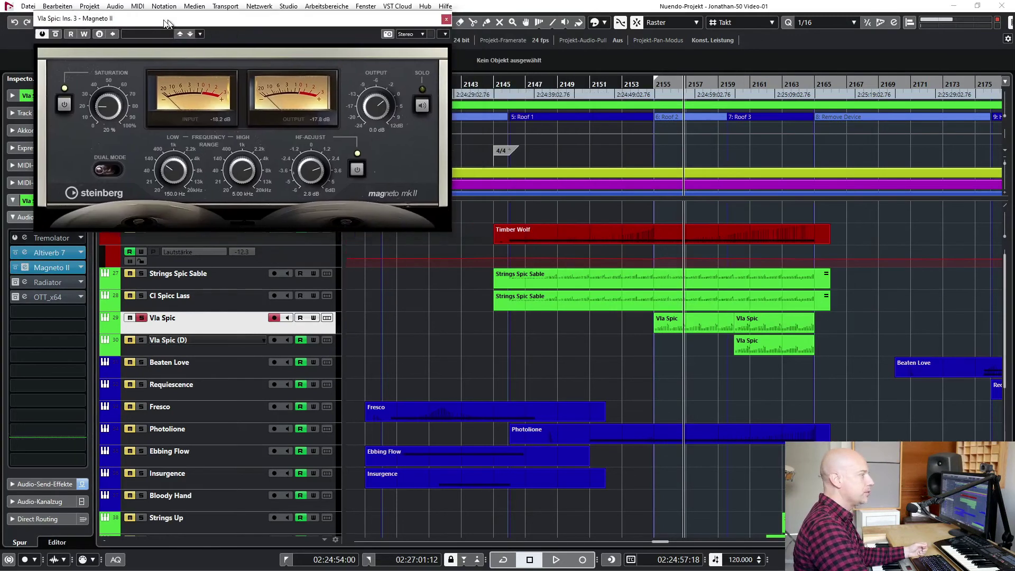
pyautogui.moveTo(165, 18); pyautogui.dragTo(189, 75)
pyautogui.press('space')
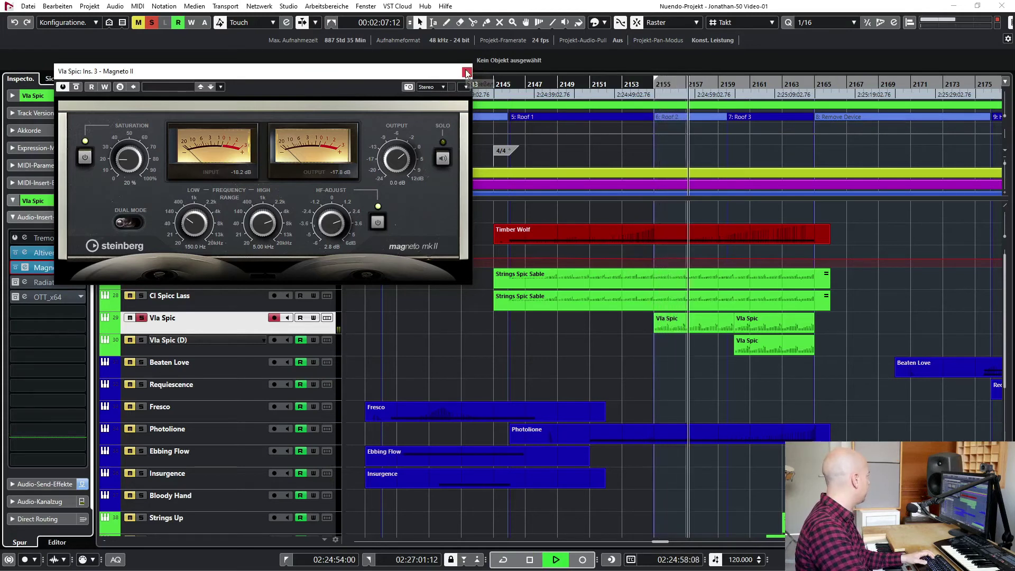
pyautogui.press('space')
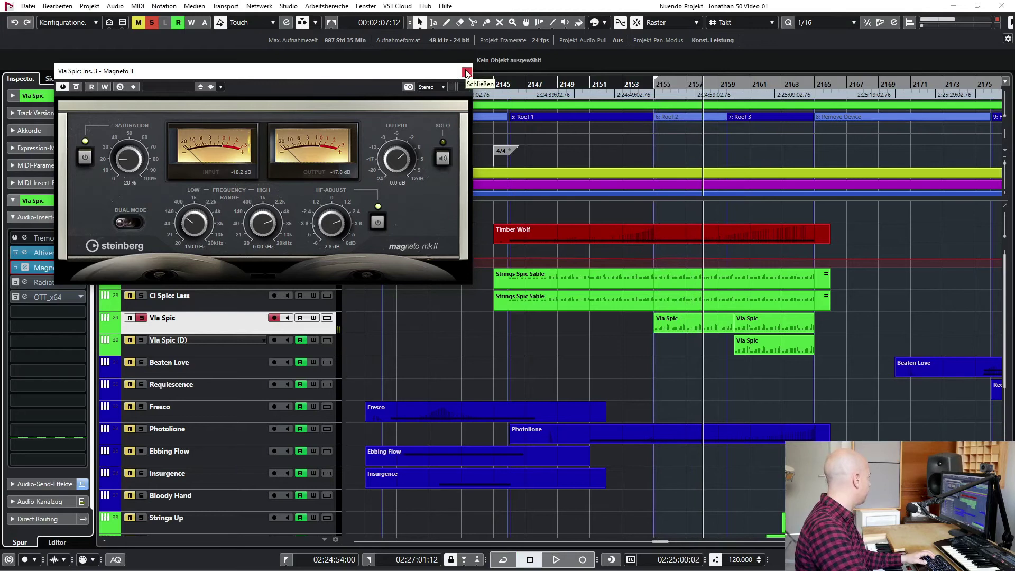
pyautogui.click(467, 73)
# Re-enable the Radiator insert on Vla Spic, show its settings while playing from Roof 2, and close its window
pyautogui.click(18, 283)
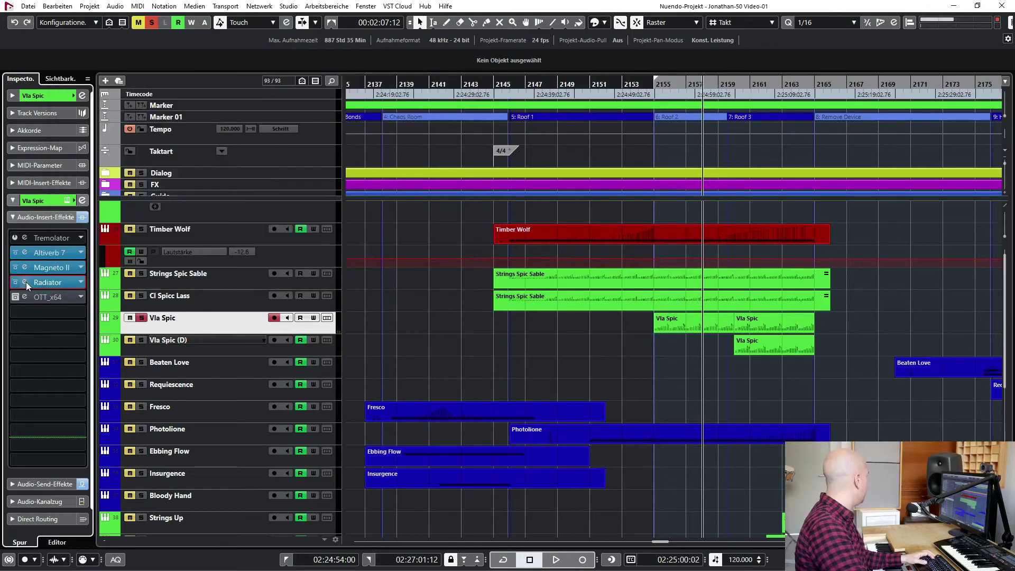
pyautogui.click(25, 282)
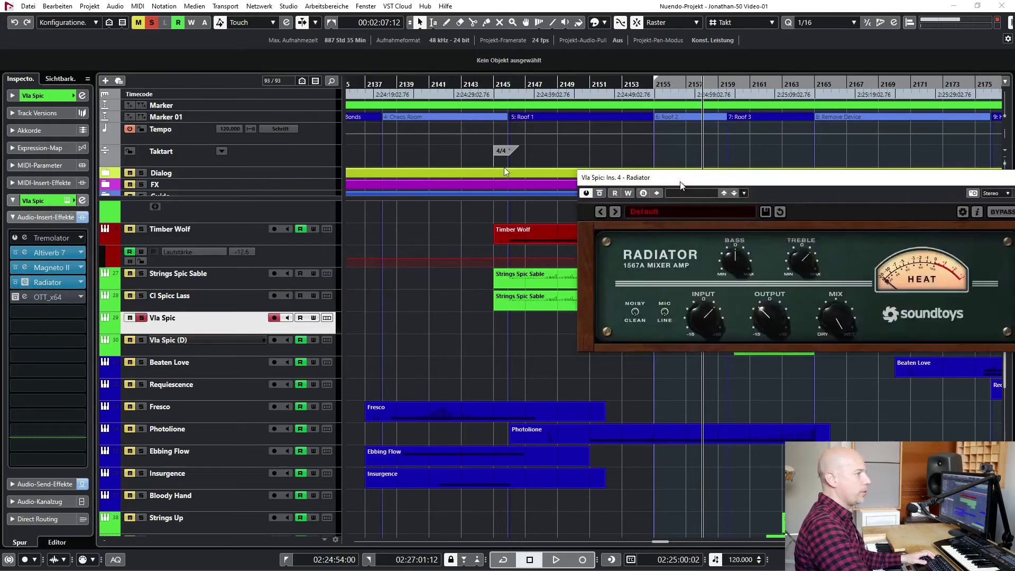
pyautogui.moveTo(677, 175); pyautogui.dragTo(178, 130)
pyautogui.press('KP_1')
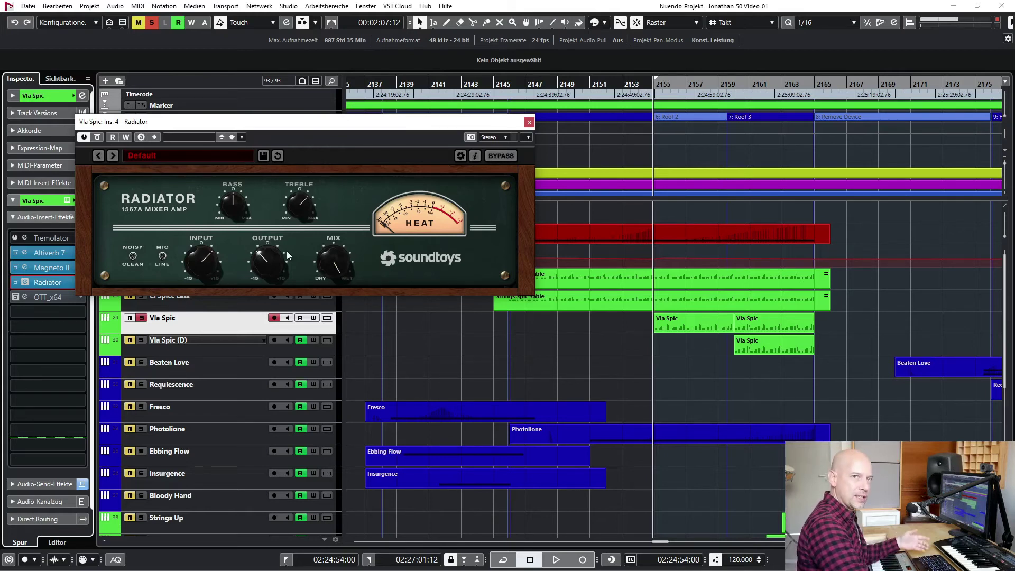
pyautogui.press('space')
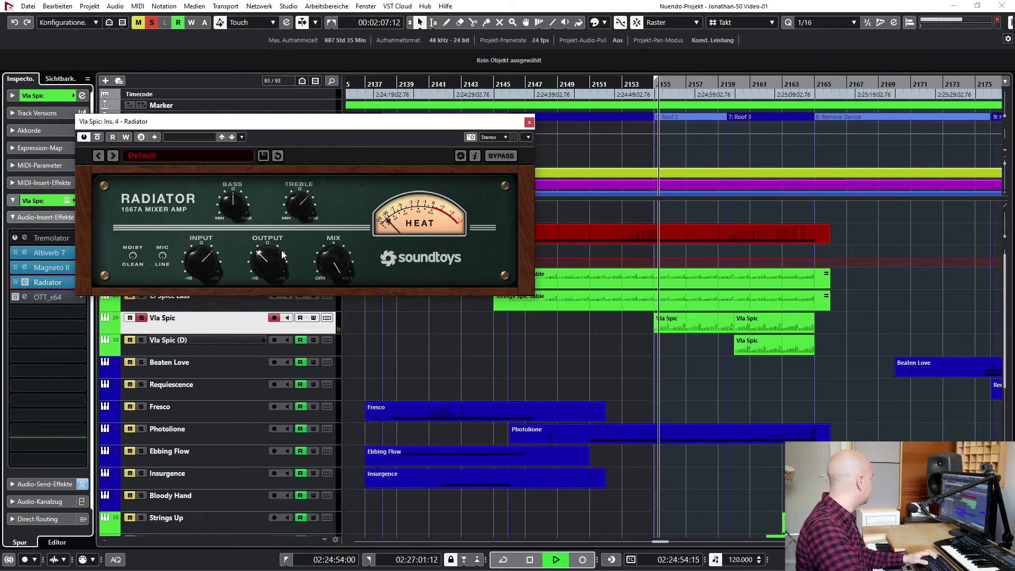
pyautogui.press('space')
pyautogui.click(530, 122)
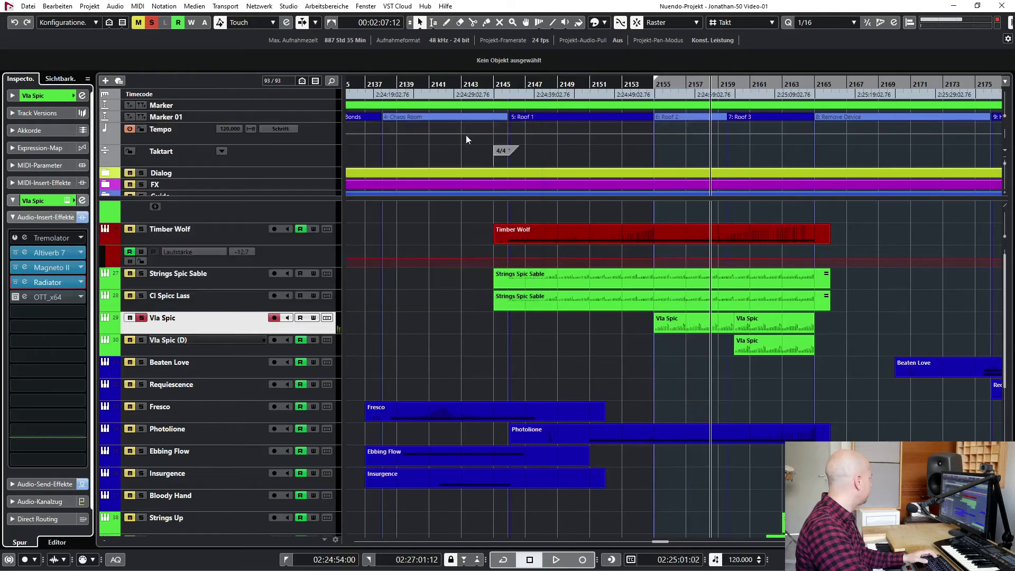
# Show the OTT_x64 multiband compressor on Vla Spic, listen to it from Roof 2, and close its window
pyautogui.click(23, 295)
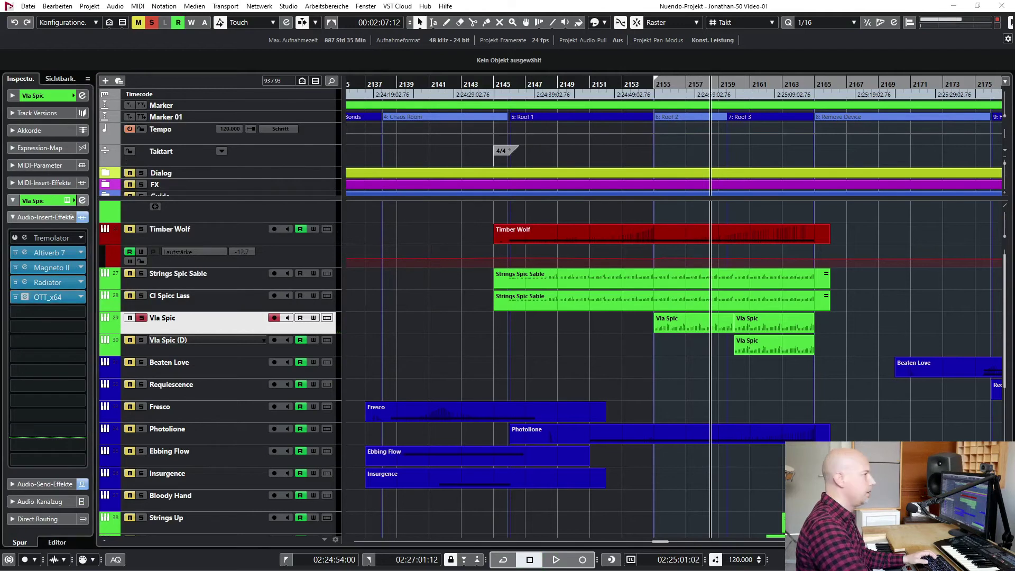
pyautogui.moveTo(300, 74); pyautogui.dragTo(279, 74)
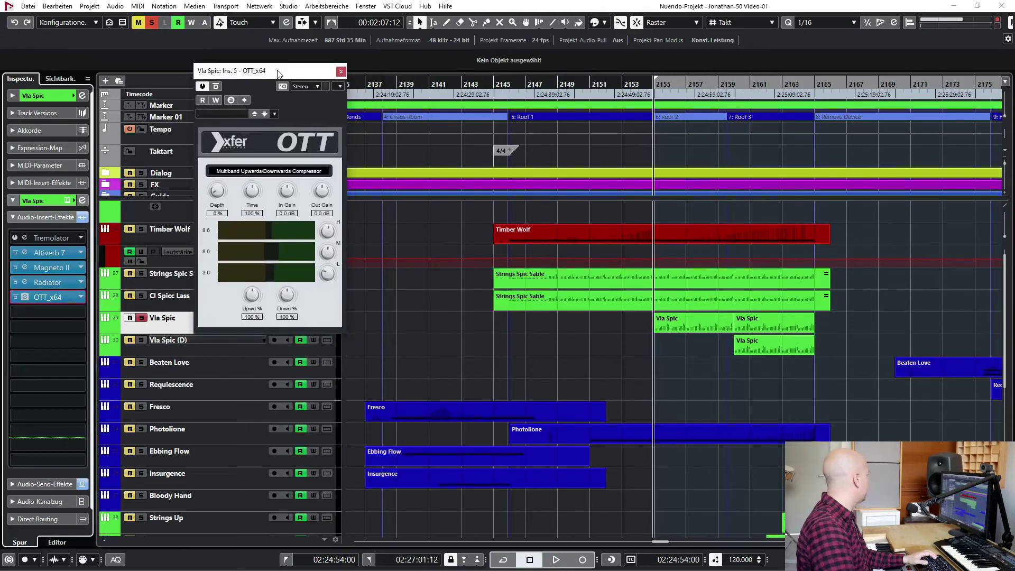
pyautogui.press('space')
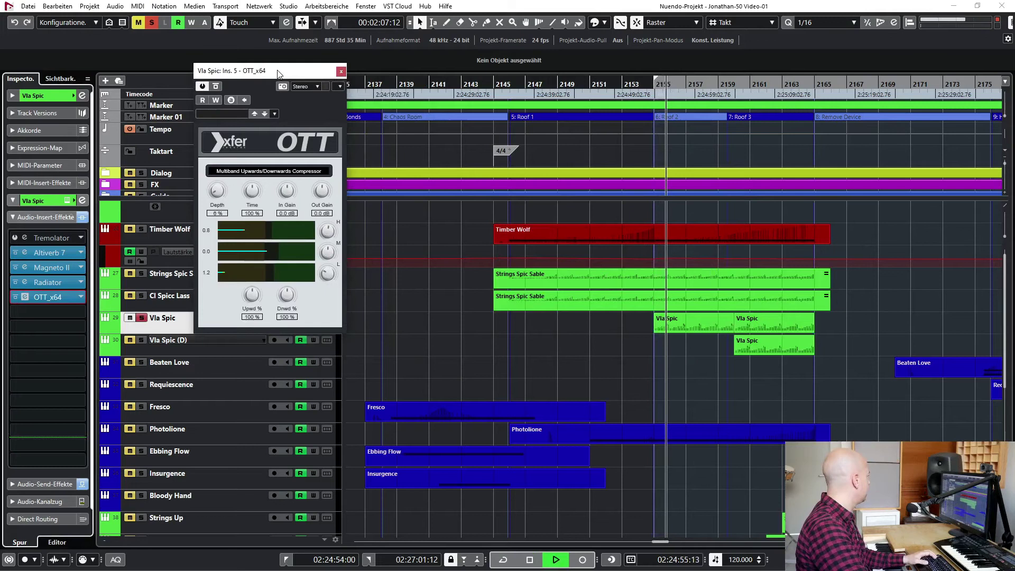
pyautogui.press('space')
pyautogui.click(341, 72)
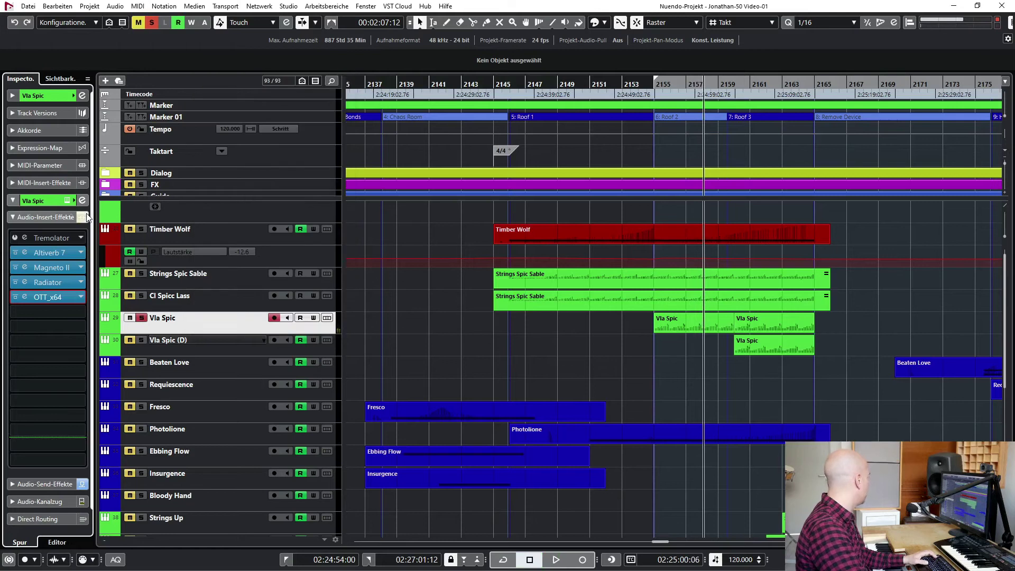
# Compare Vla Spic without and with its whole insert chain by bypassing and re-enabling all inserts while playing from Roof 2
pyautogui.press('KP_0')
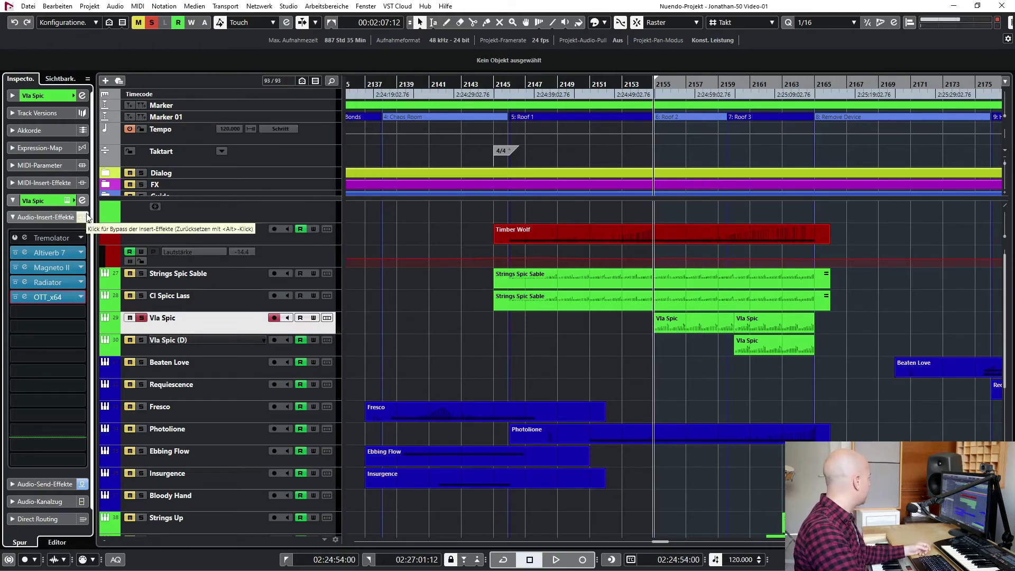
pyautogui.click(81, 217)
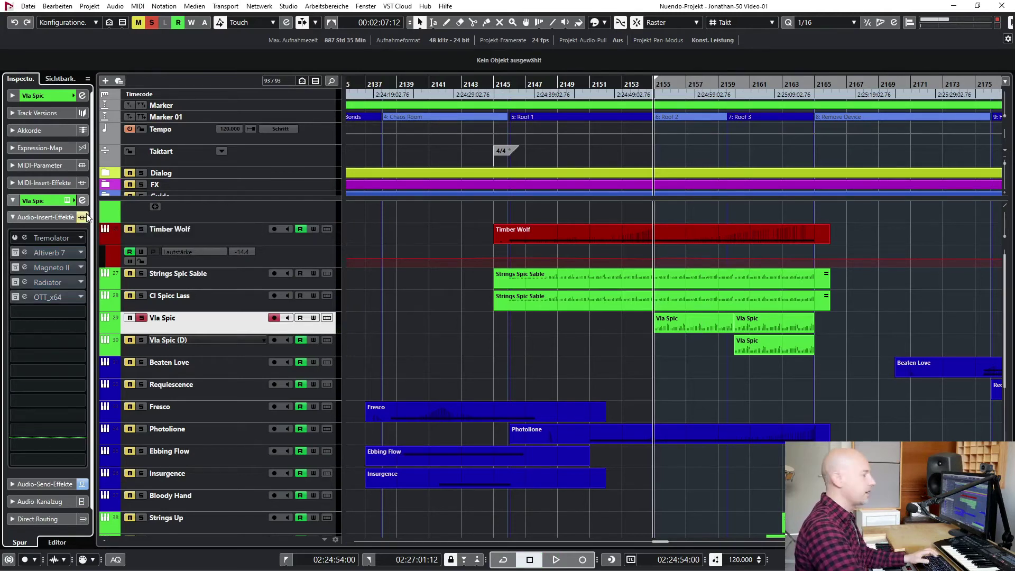
pyautogui.press('space')
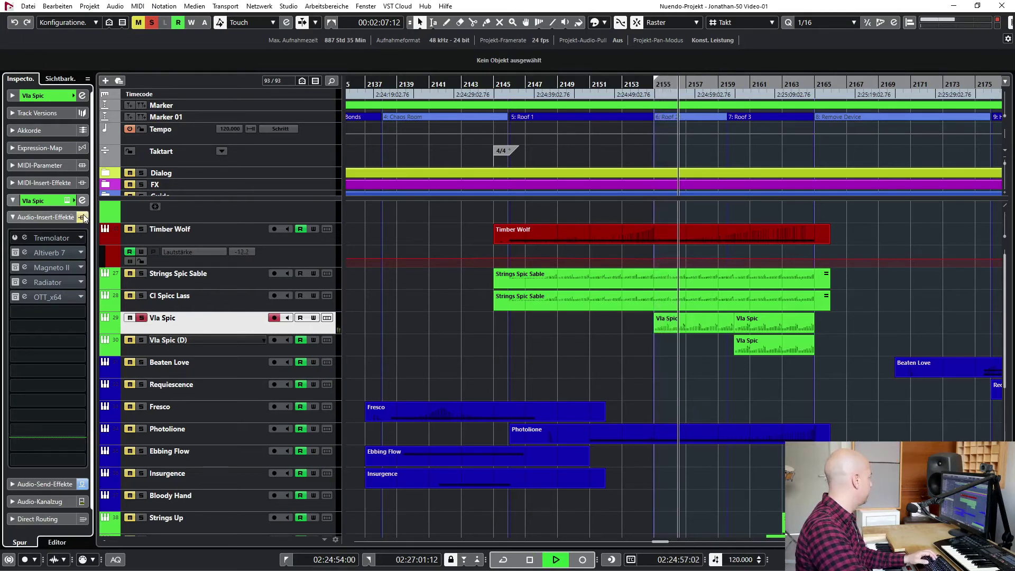
pyautogui.click(83, 217)
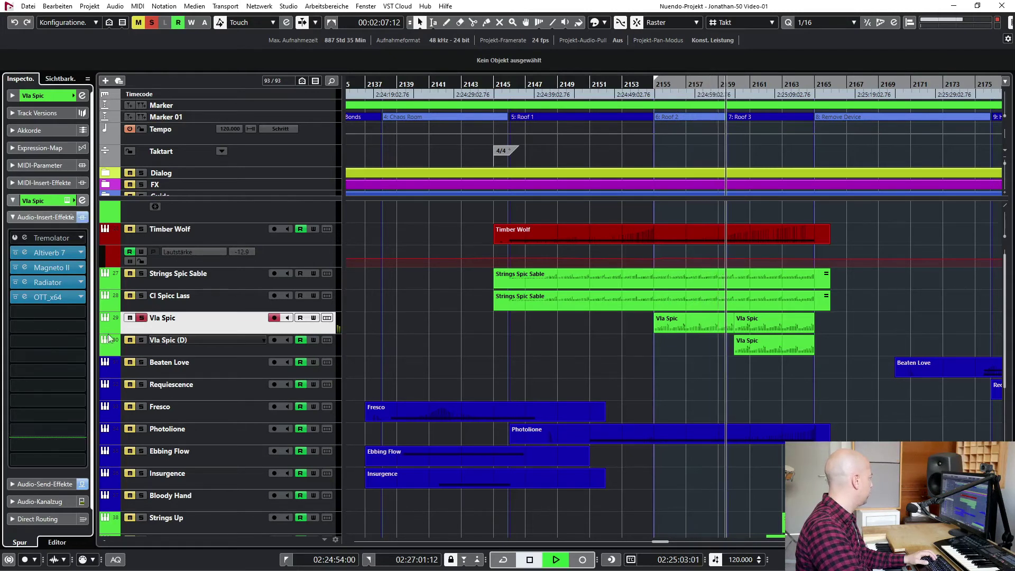
# Solo only the Vla Spic (D) track, select it, and listen to it in the Roof 3 section
pyautogui.click(142, 341)
pyautogui.click(188, 342)
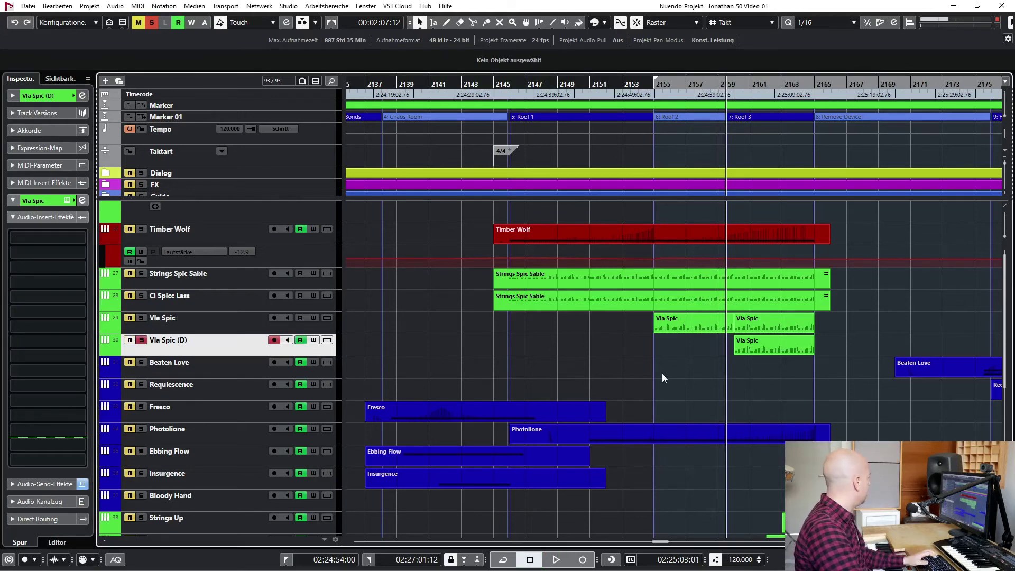
pyautogui.press('space')
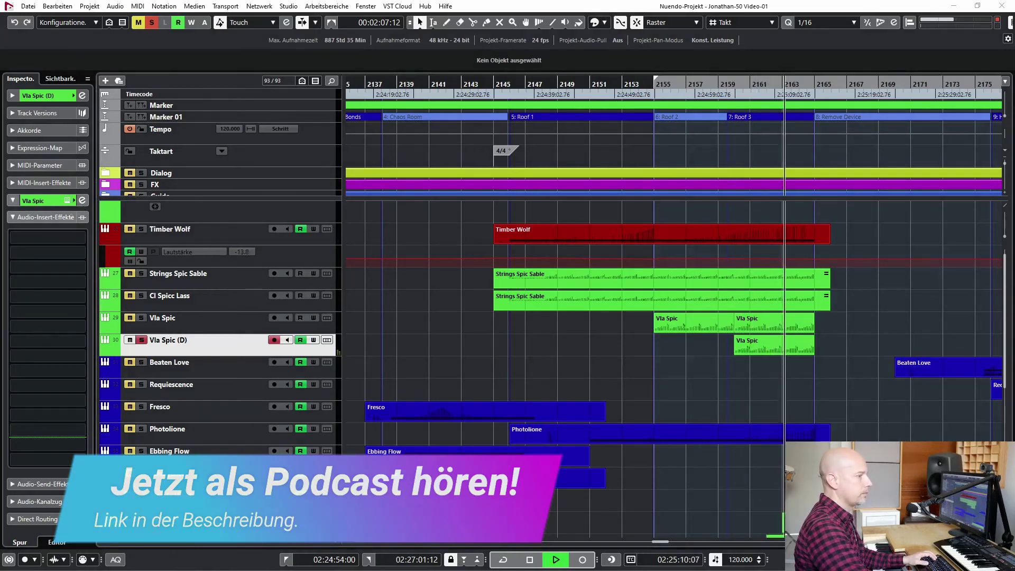
# Show the Kontakt instrument Strings High Spiccato 8va behind Vla Spic (D), close its window, and unsolo the track
pyautogui.click(82, 201)
pyautogui.moveTo(260, 111); pyautogui.dragTo(275, 50)
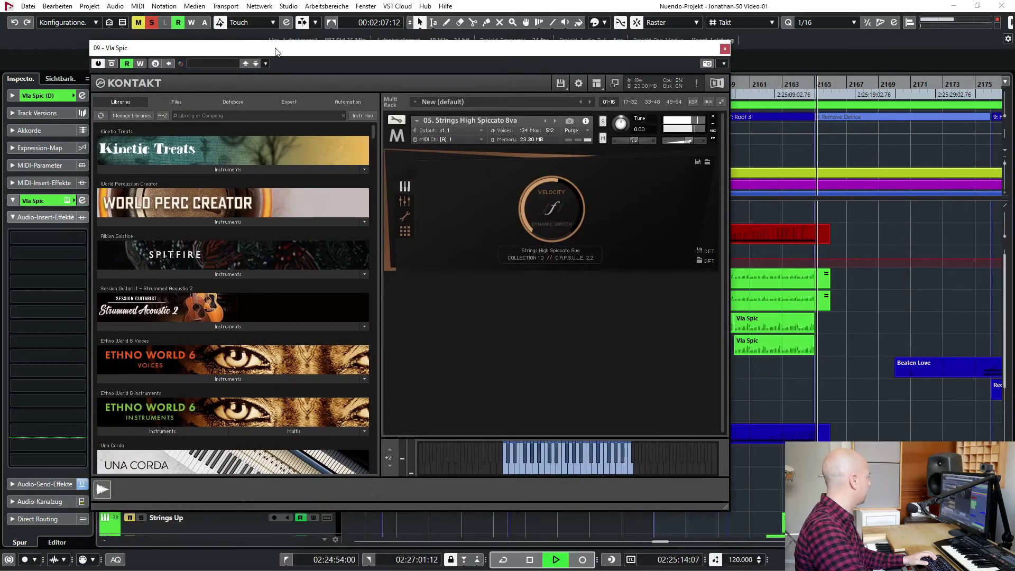
pyautogui.press('space')
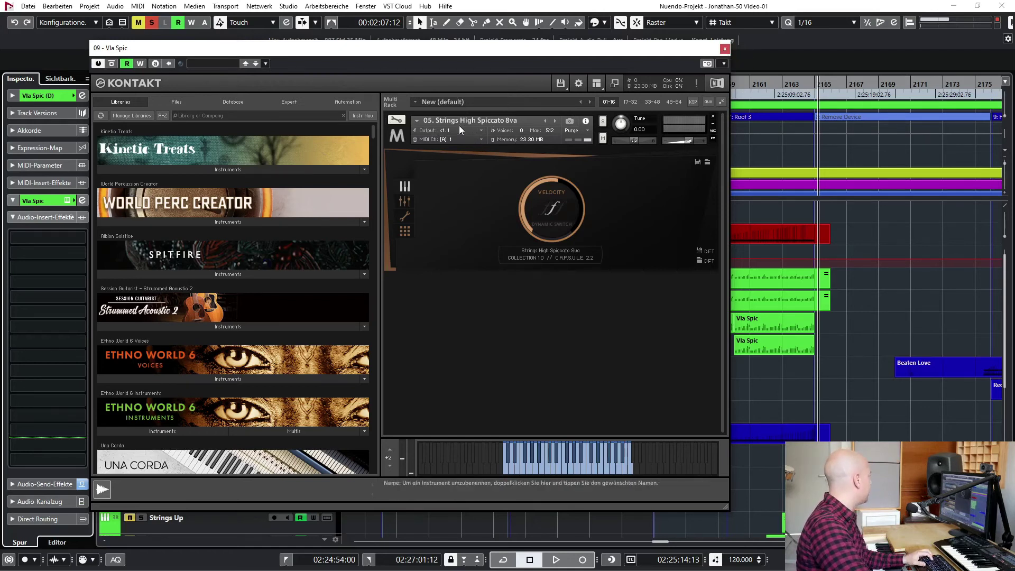
pyautogui.click(723, 50)
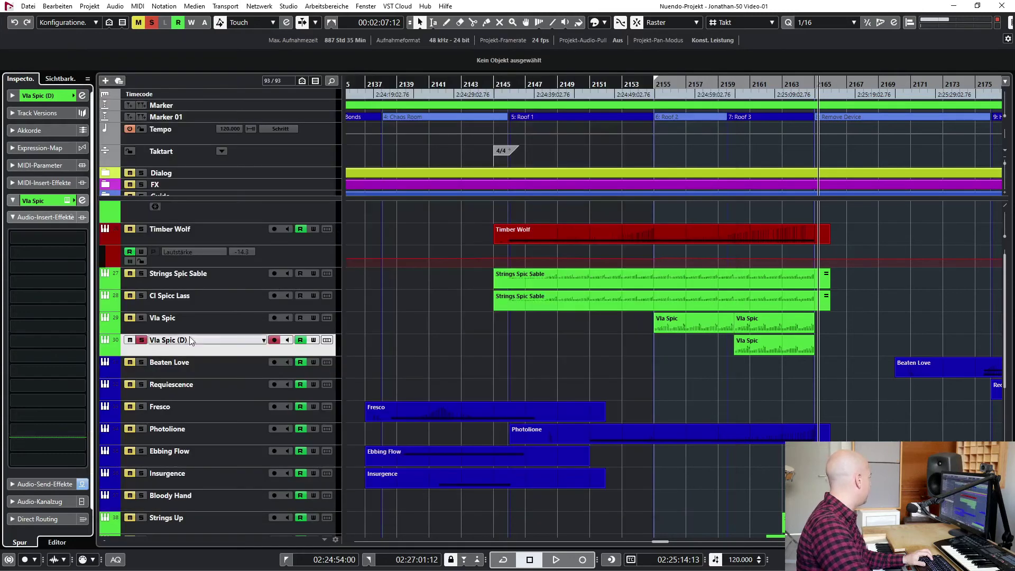
pyautogui.click(141, 341)
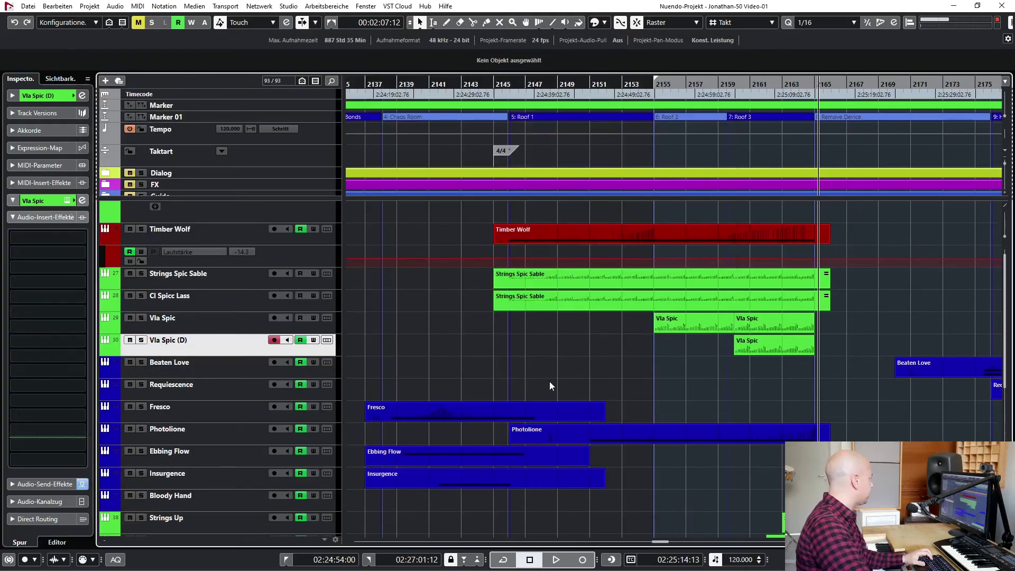
# Solo Bloody Hand, set the left locator to bar 2165 at Remove Device, and listen to the track from there
pyautogui.hscroll(3, 550, 385)
pyautogui.scroll(-8, 550, 382)
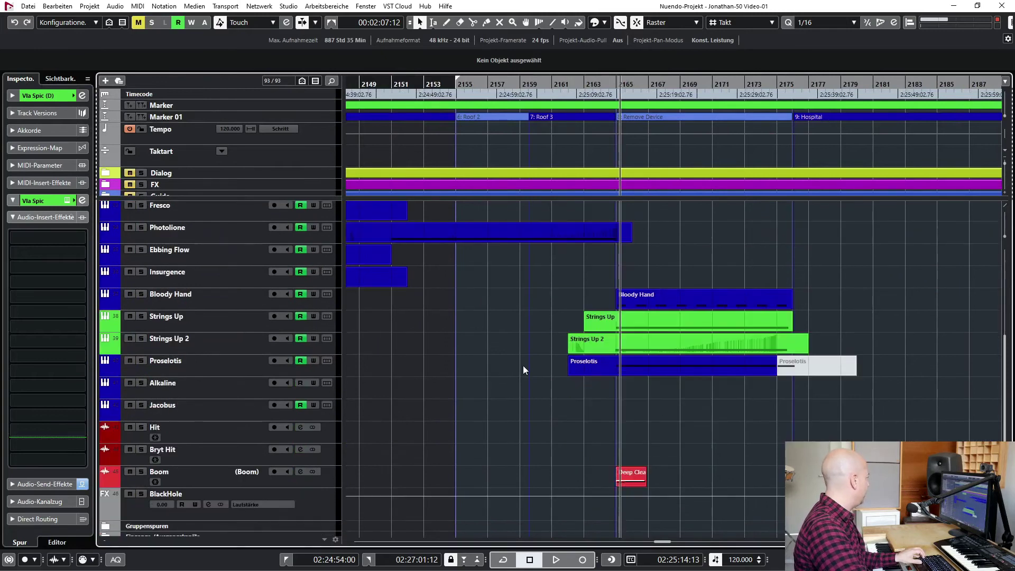
pyautogui.click(252, 307)
pyautogui.click(704, 303)
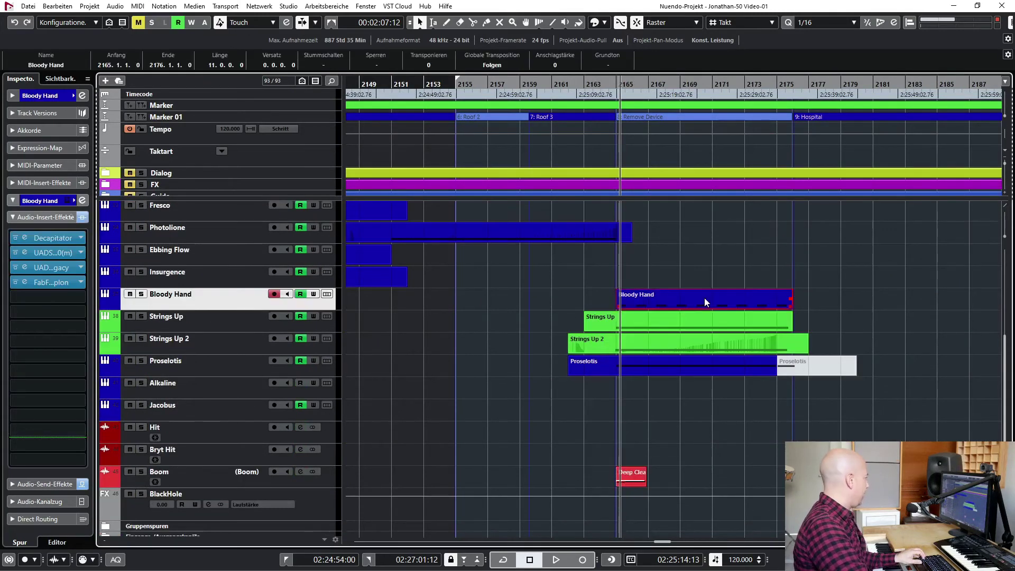
pyautogui.click(616, 83)
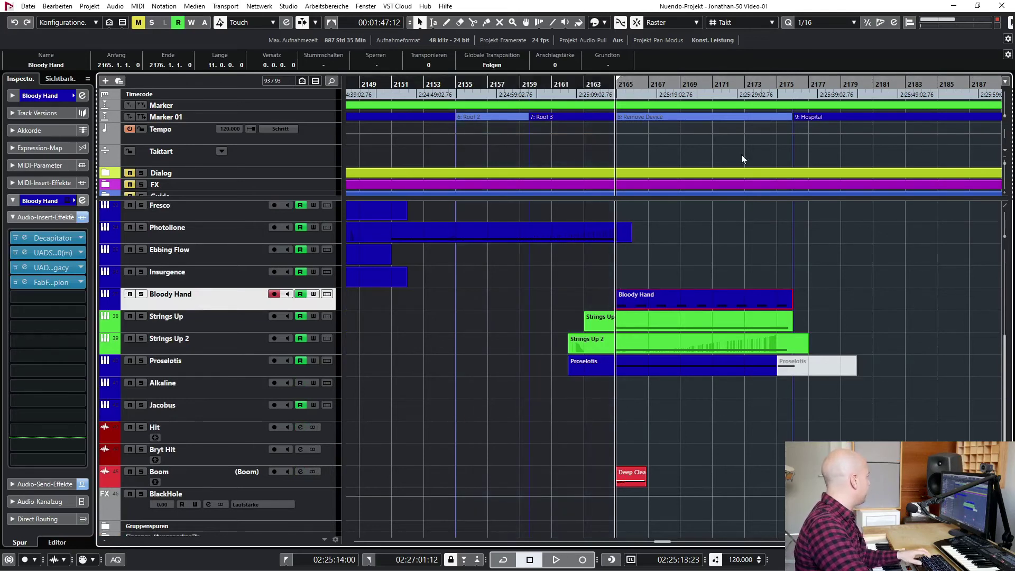
pyautogui.press('s')
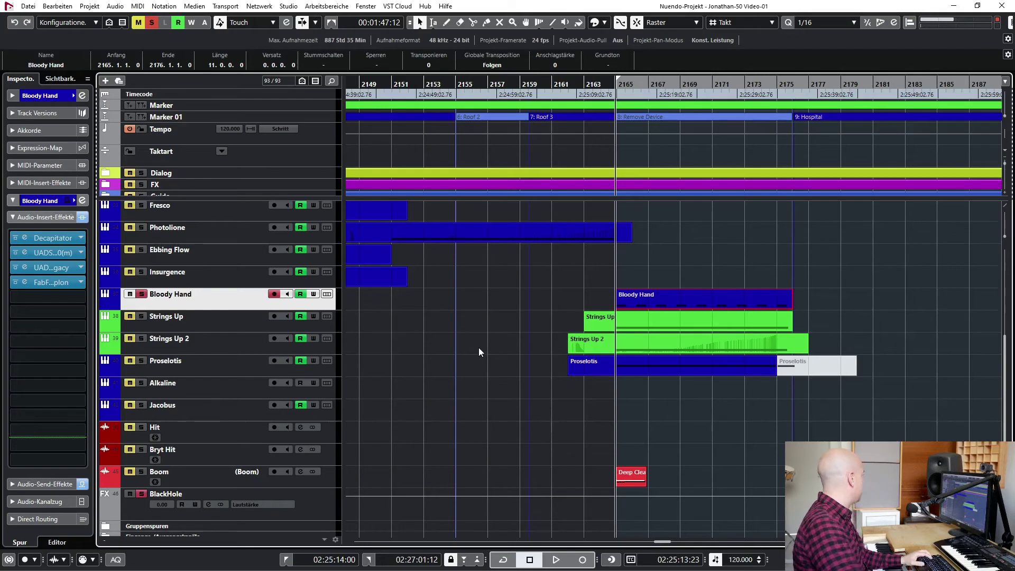
pyautogui.press('space')
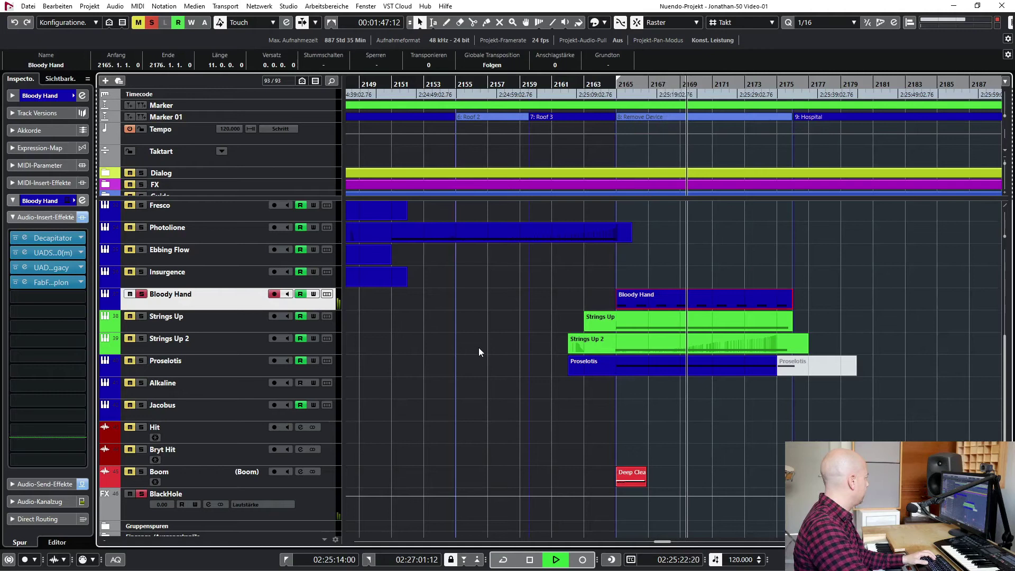
pyautogui.press('space')
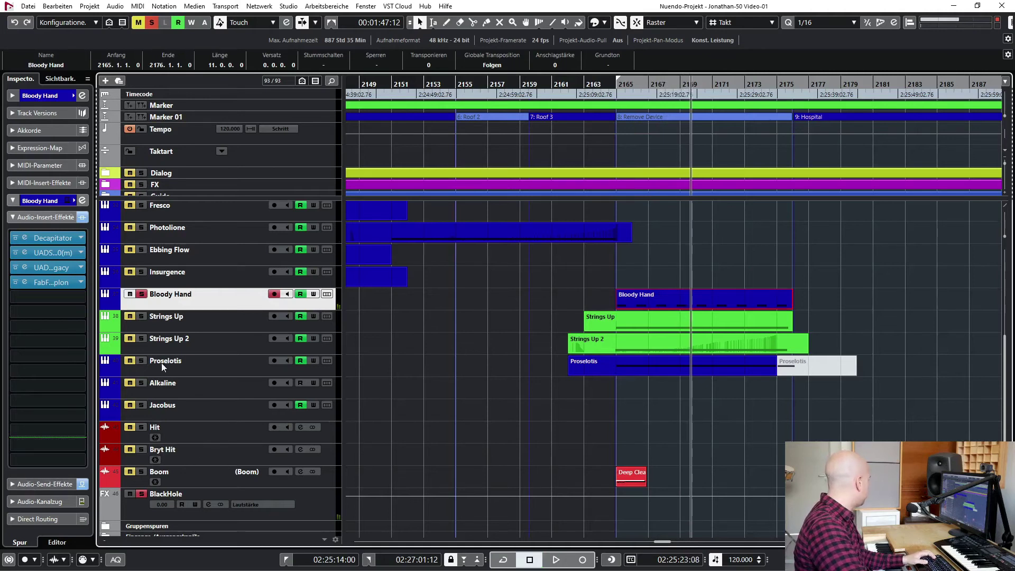
# Switch off the BlackHole send on the Bloody Hand track and collapse the send effects
pyautogui.click(31, 484)
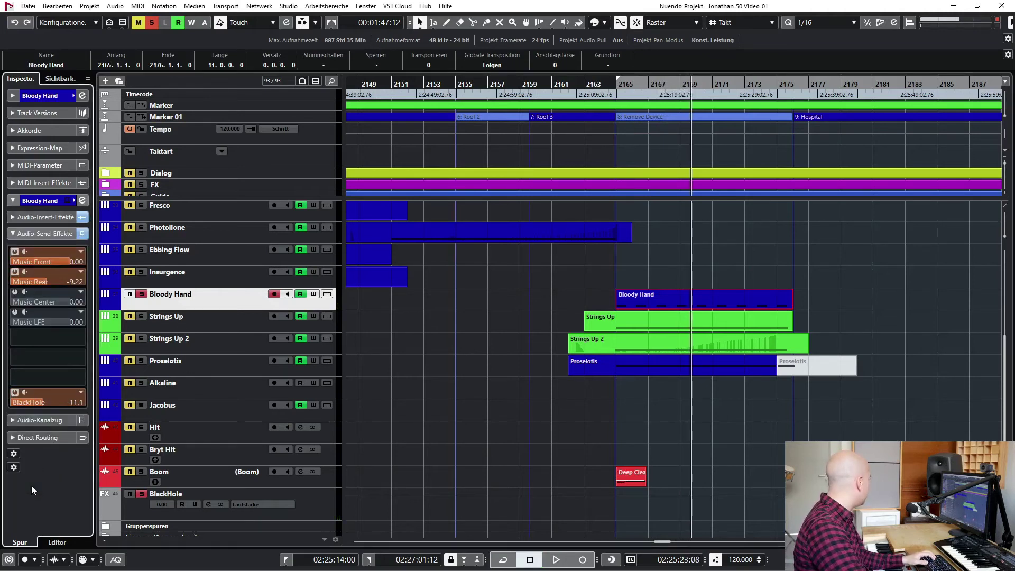
pyautogui.click(14, 394)
pyautogui.click(36, 236)
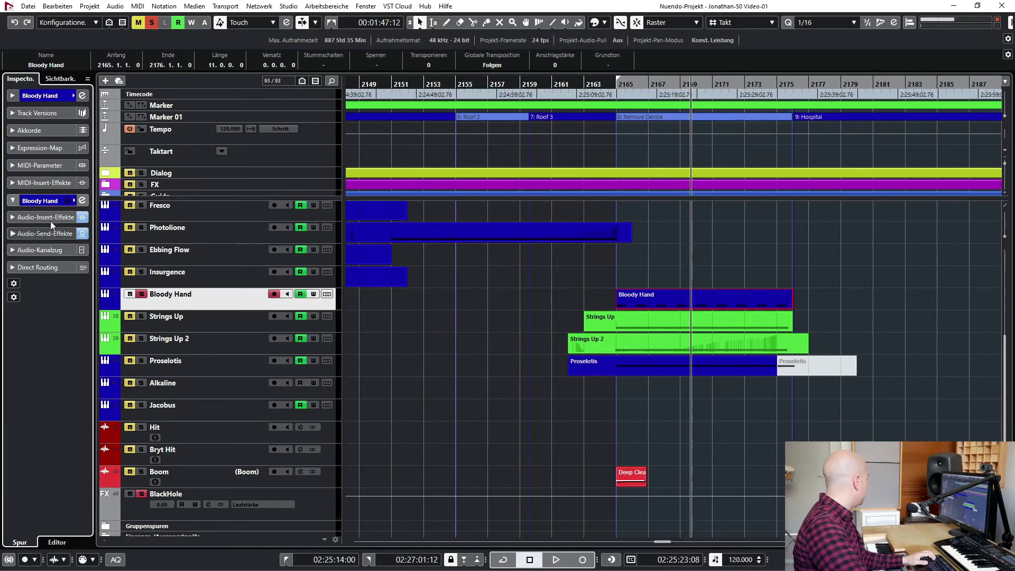
# Bypass all inserts on Bloody Hand and listen to the dry sound from Remove Device
pyautogui.click(55, 216)
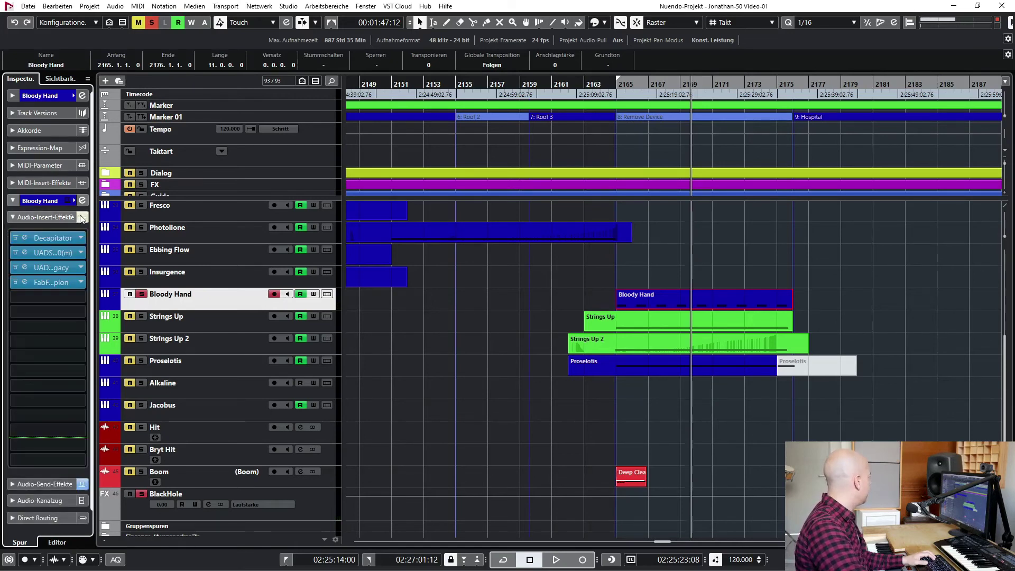
pyautogui.click(82, 217)
pyautogui.press('KP_1')
pyautogui.press('space')
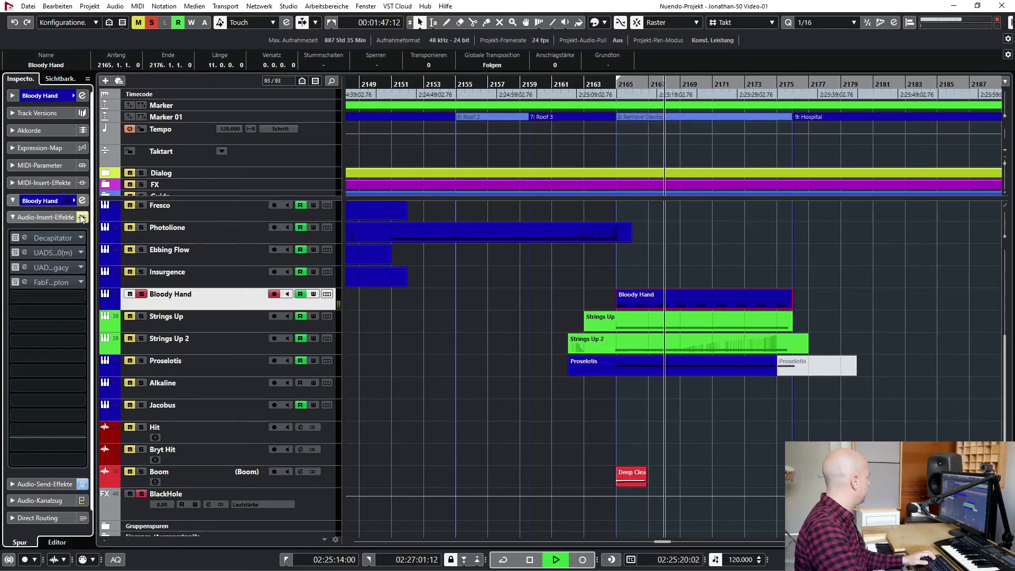
pyautogui.press('space')
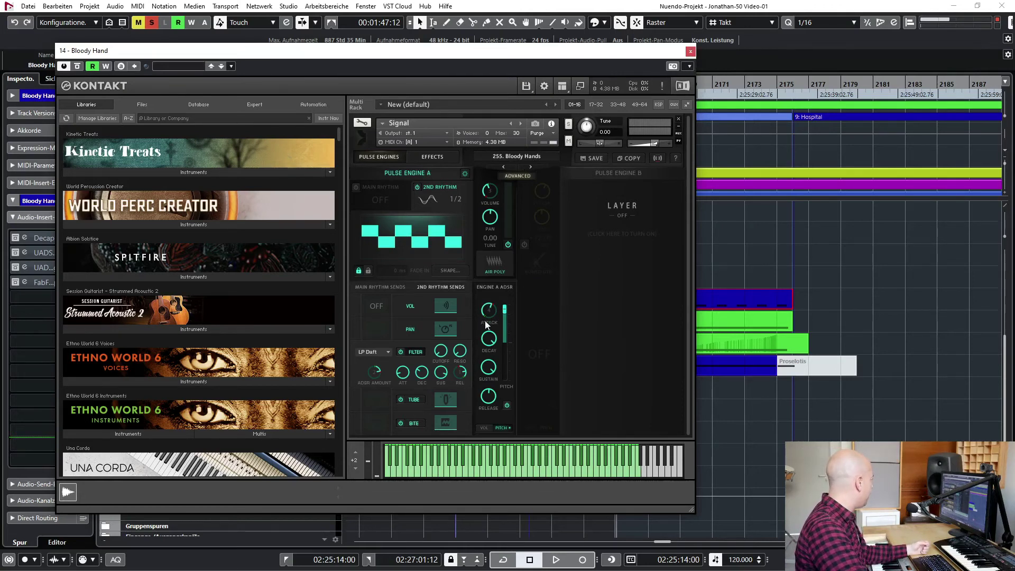
# Close the Kontakt window of Bloody Hand and play the track again without its insert effects
pyautogui.click(691, 52)
pyautogui.press('space')
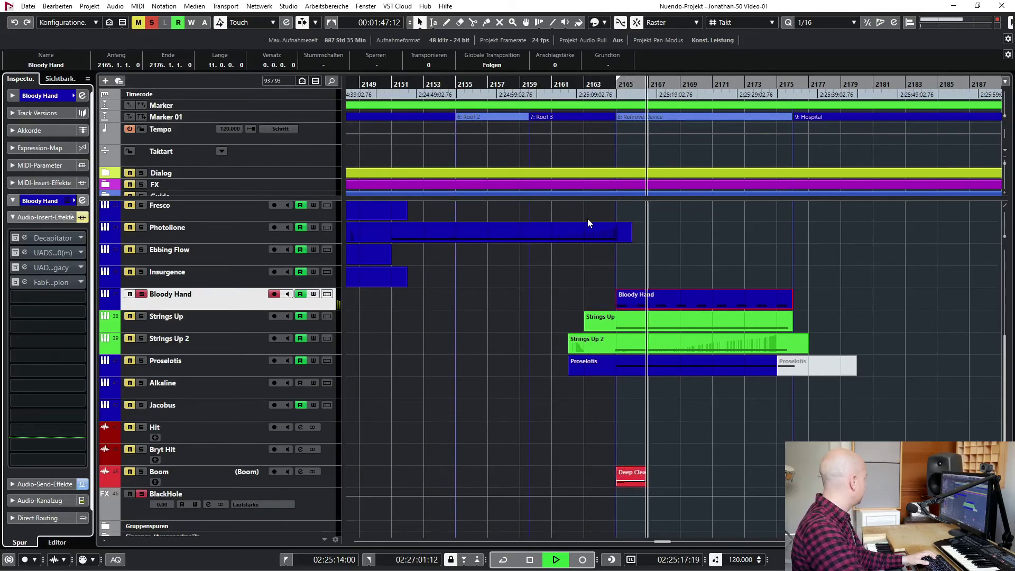
pyautogui.press('space')
# Re-enable the Decapitator insert on Bloody Hand, show its settings while playing from Remove Device, and close its window
pyautogui.click(16, 238)
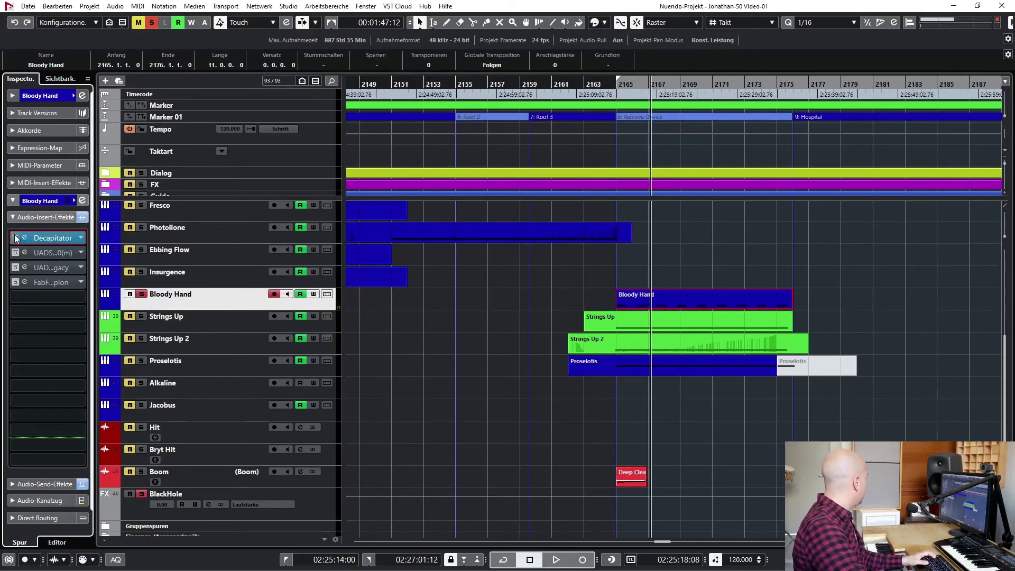
pyautogui.click(25, 238)
pyautogui.moveTo(1014, 196); pyautogui.dragTo(368, 166)
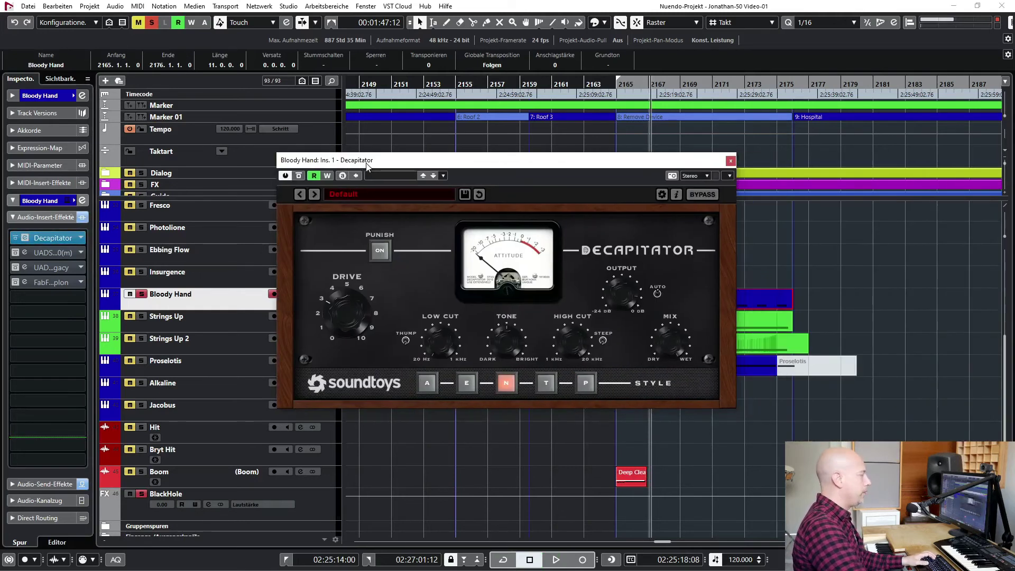
pyautogui.press('space')
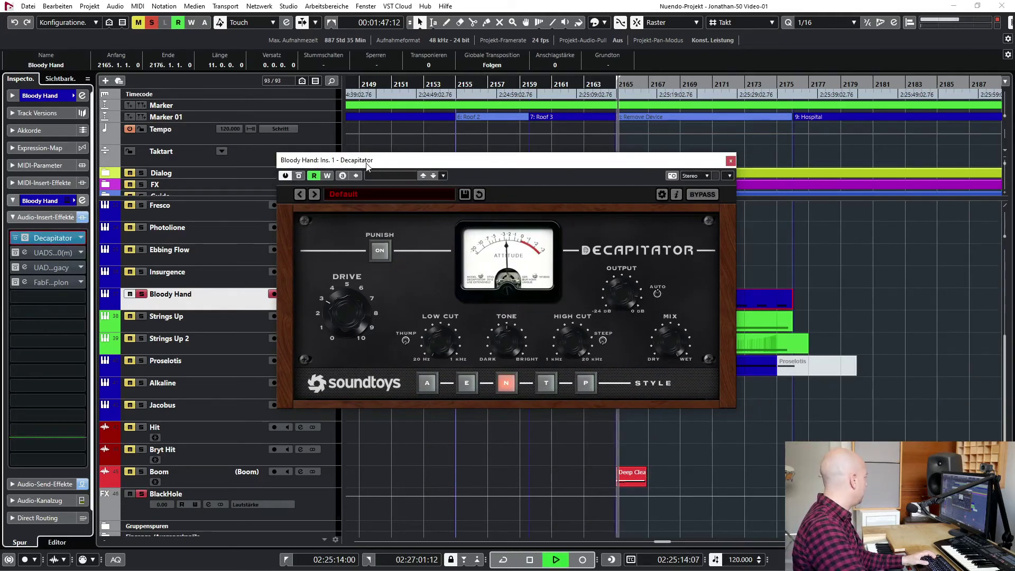
pyautogui.press('space')
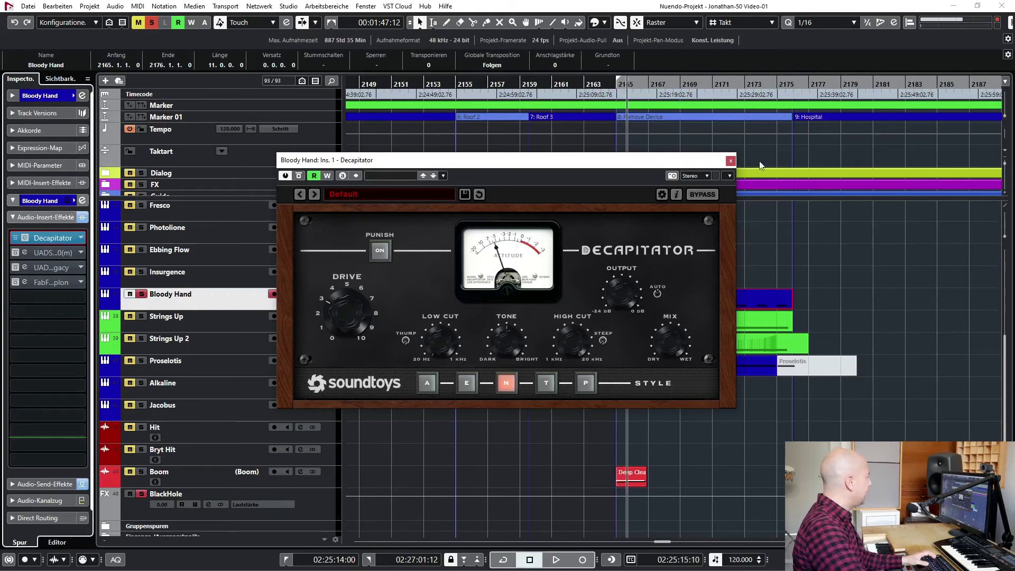
pyautogui.click(731, 161)
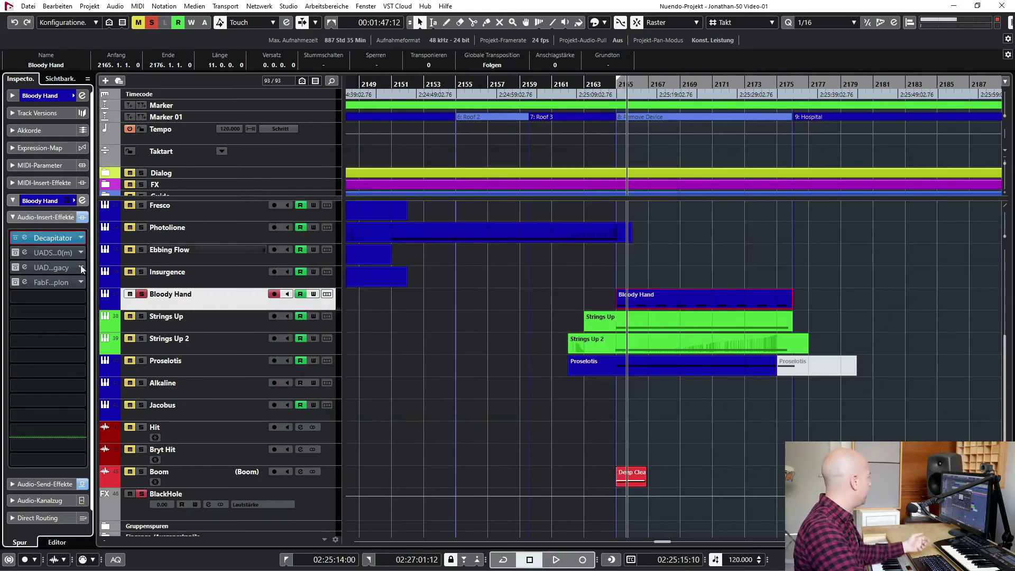
# Re-enable the UAD Studer A800 insert on Bloody Hand, show it while playing from Remove Device, and close its window
pyautogui.click(24, 253)
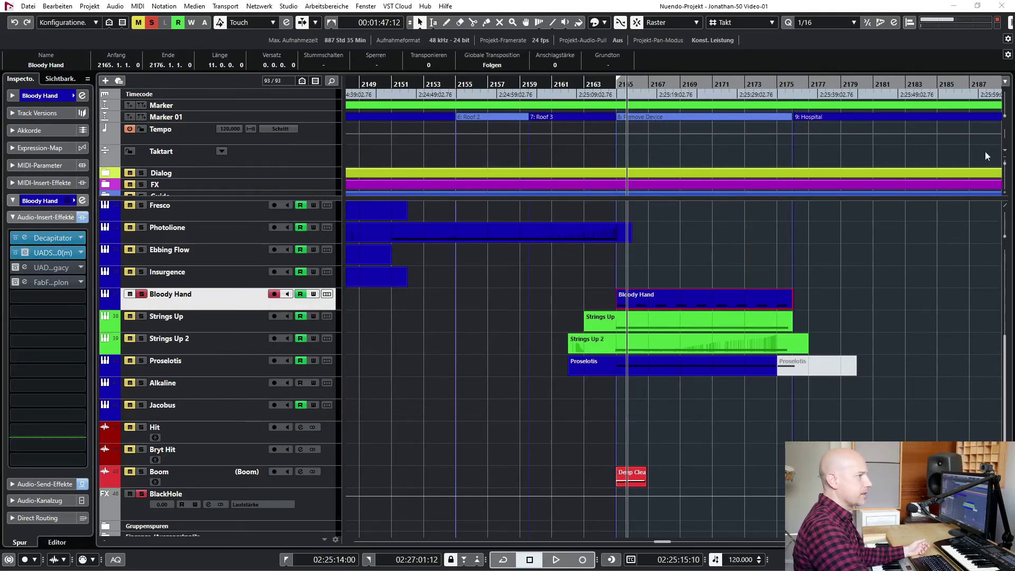
pyautogui.click(257, 115)
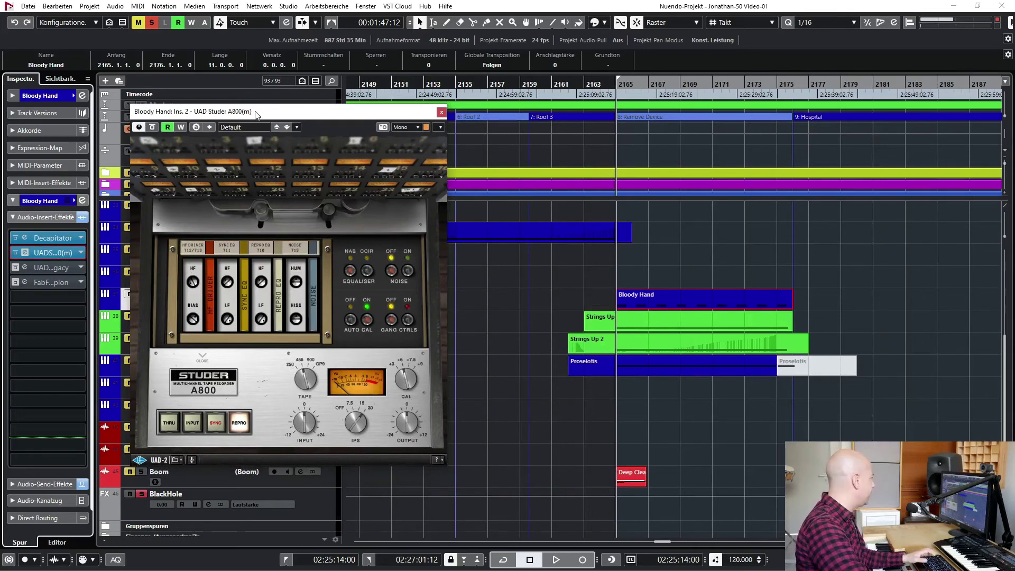
pyautogui.press('space')
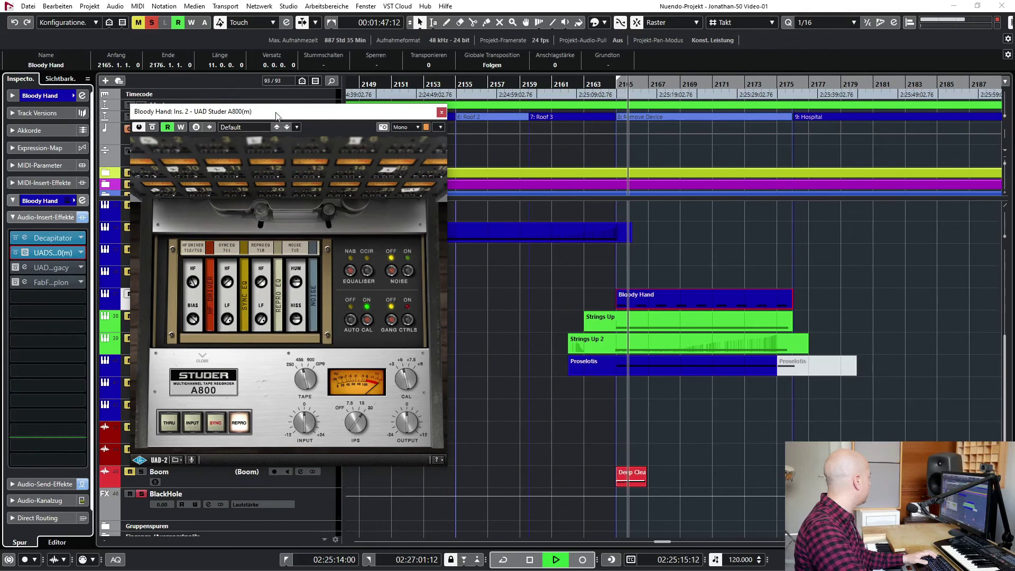
pyautogui.press('space')
pyautogui.click(442, 112)
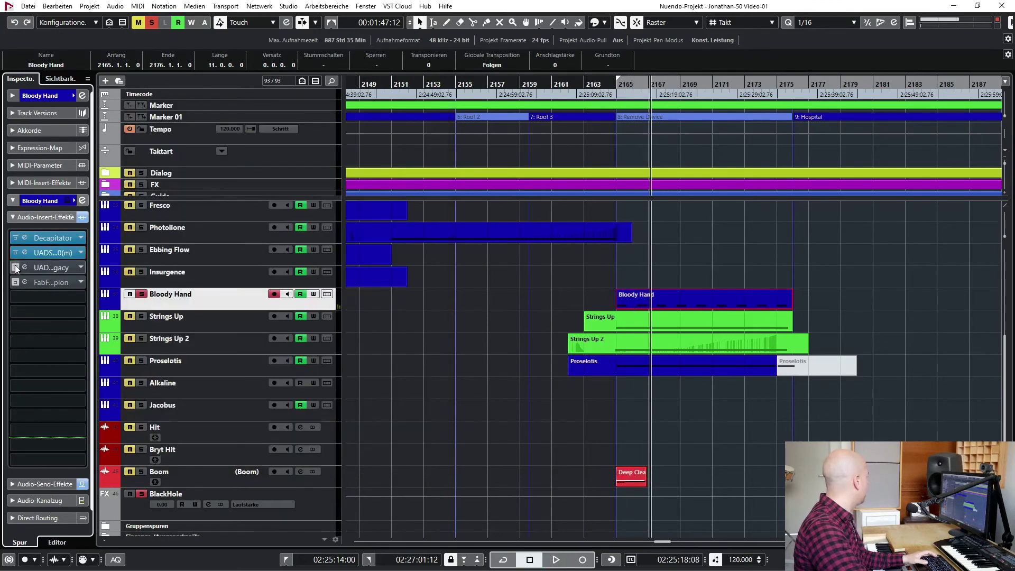
# Show the re-enabled UAD Pultec EQP-1A Legacy insert on Bloody Hand, listen to it from Remove Device, and close its window
pyautogui.click(25, 267)
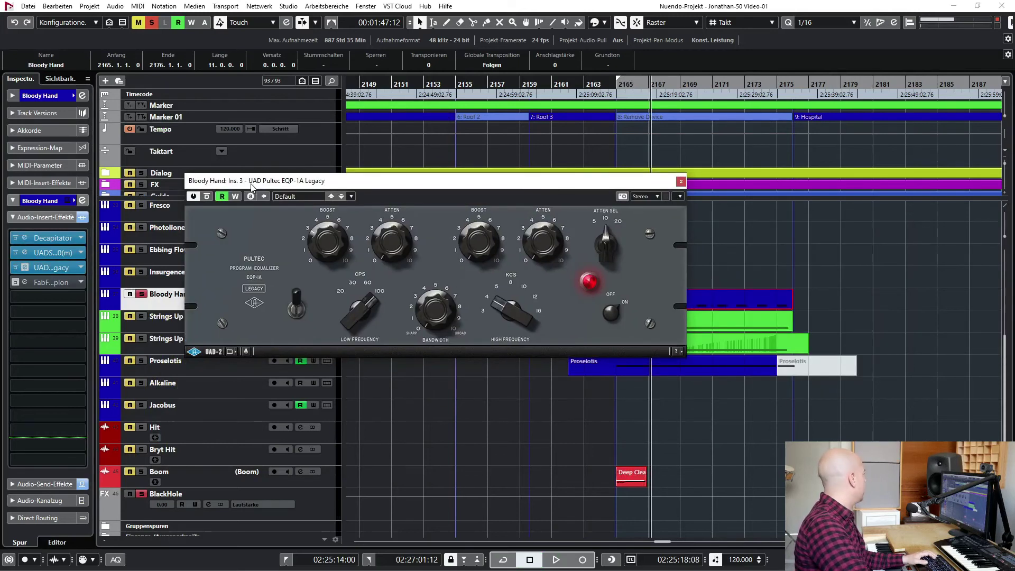
pyautogui.press('1')
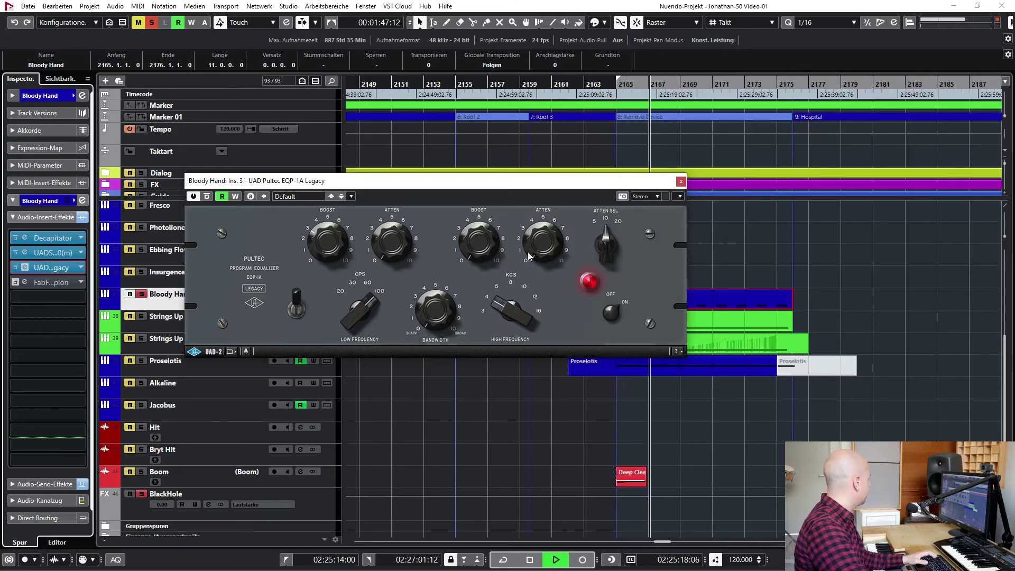
pyautogui.press('space')
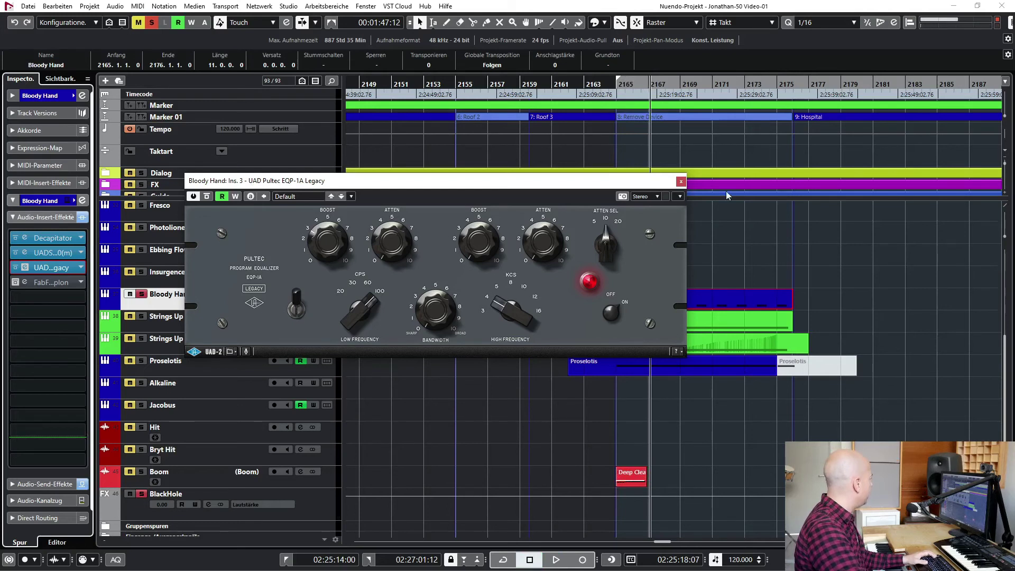
pyautogui.click(681, 182)
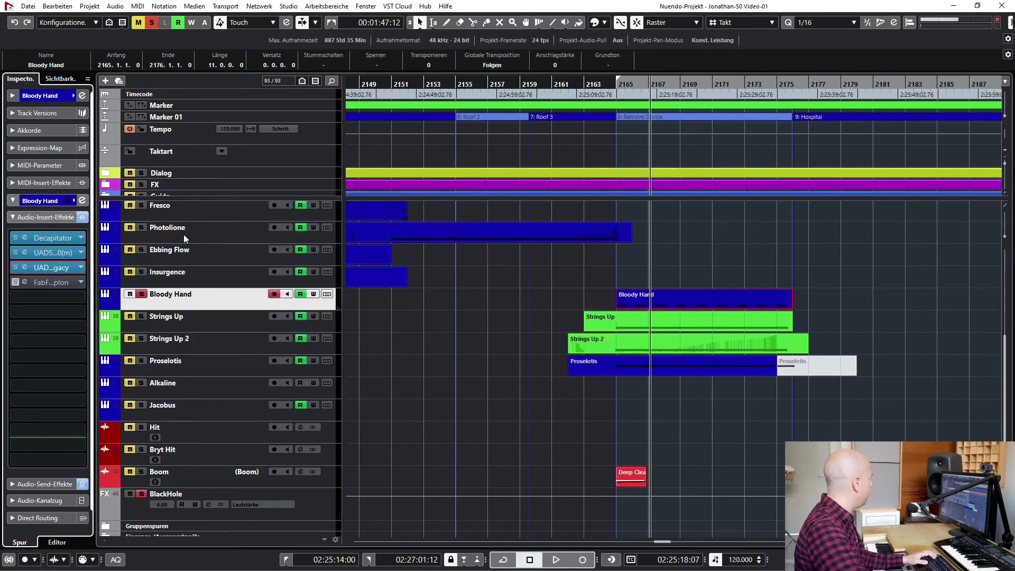
# Re-enable the FabFilter Simplon insert on Bloody Hand and show its filter settings while playing the track from Remove Device
pyautogui.click(24, 281)
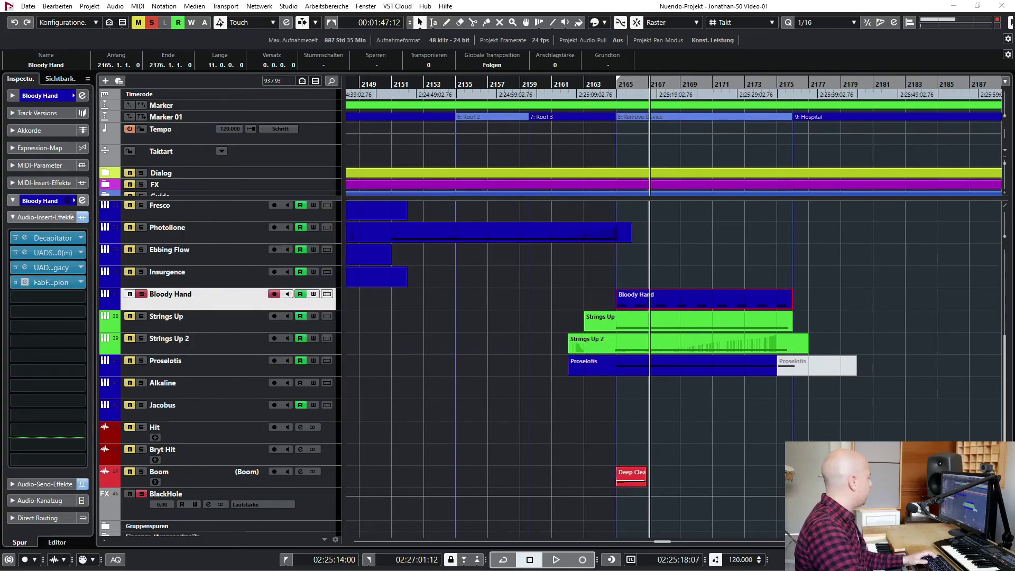
pyautogui.moveTo(160, 181); pyautogui.dragTo(204, 179)
pyautogui.press('space')
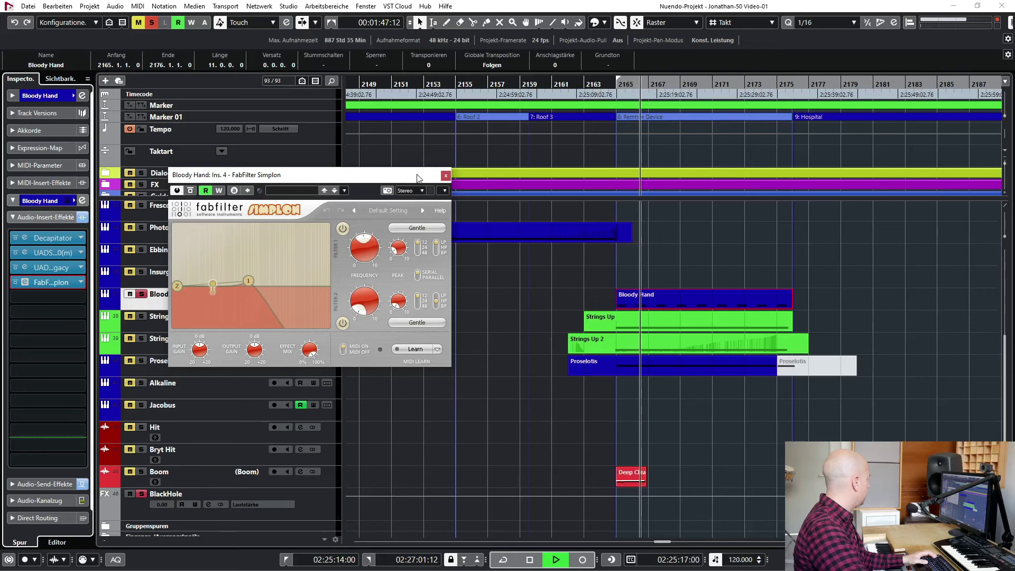
pyautogui.press('space')
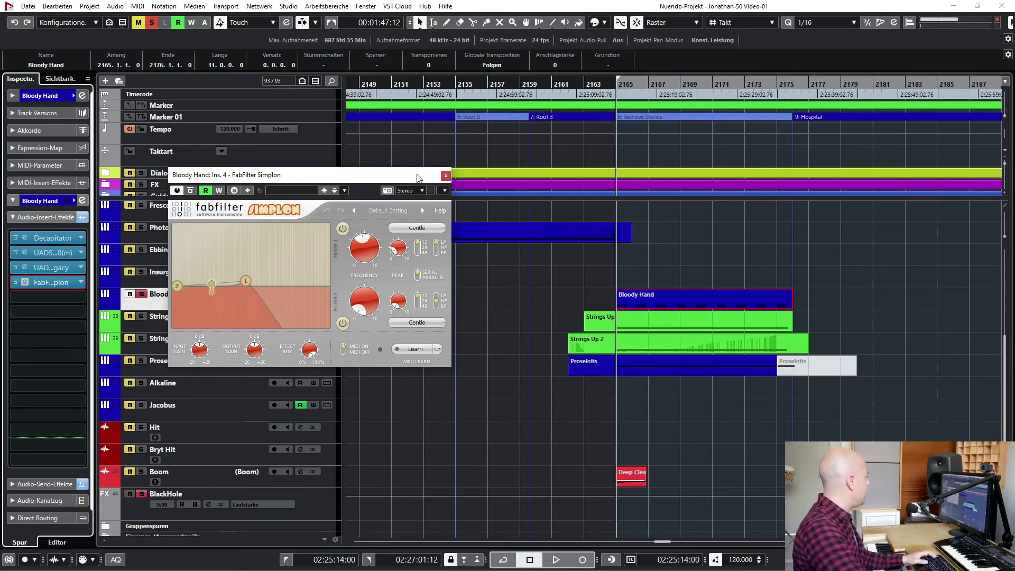
pyautogui.press('space')
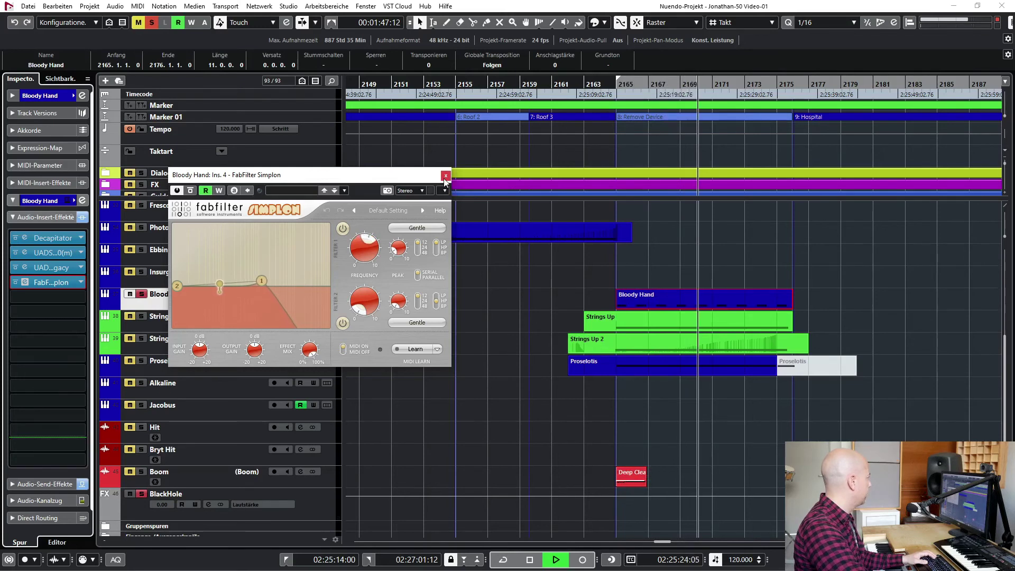
# Re-enable the BlackHole send on Bloody Hand, listen to the track from Remove Device, and close the Simplon window
pyautogui.click(37, 484)
pyautogui.press('space')
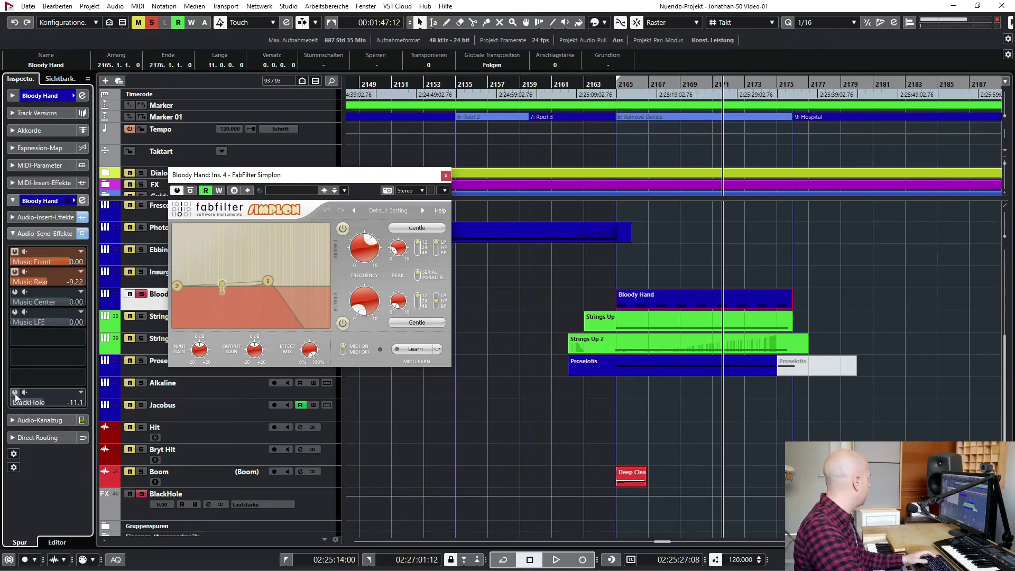
pyautogui.click(16, 393)
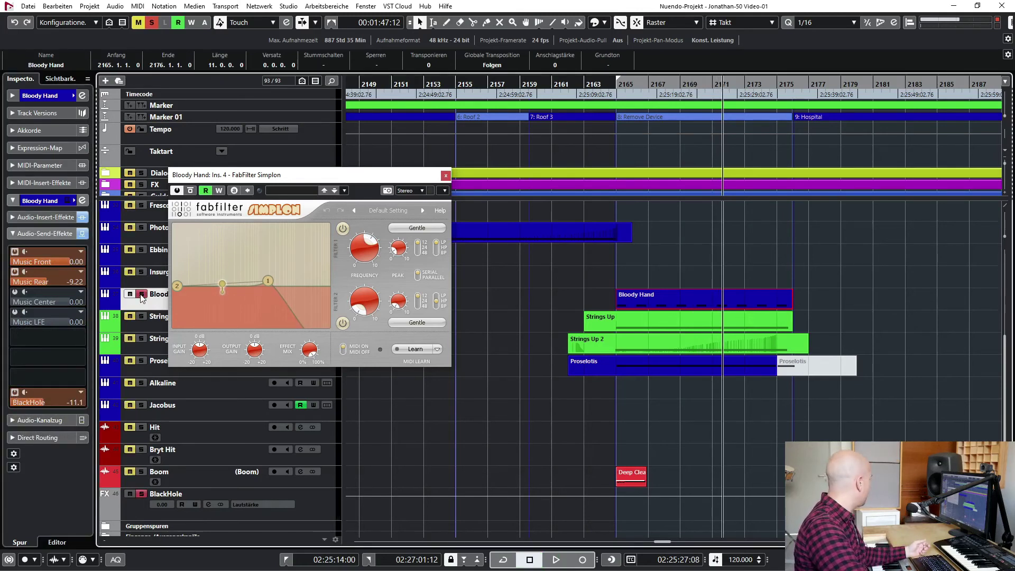
pyautogui.press('KP_1')
pyautogui.press('space')
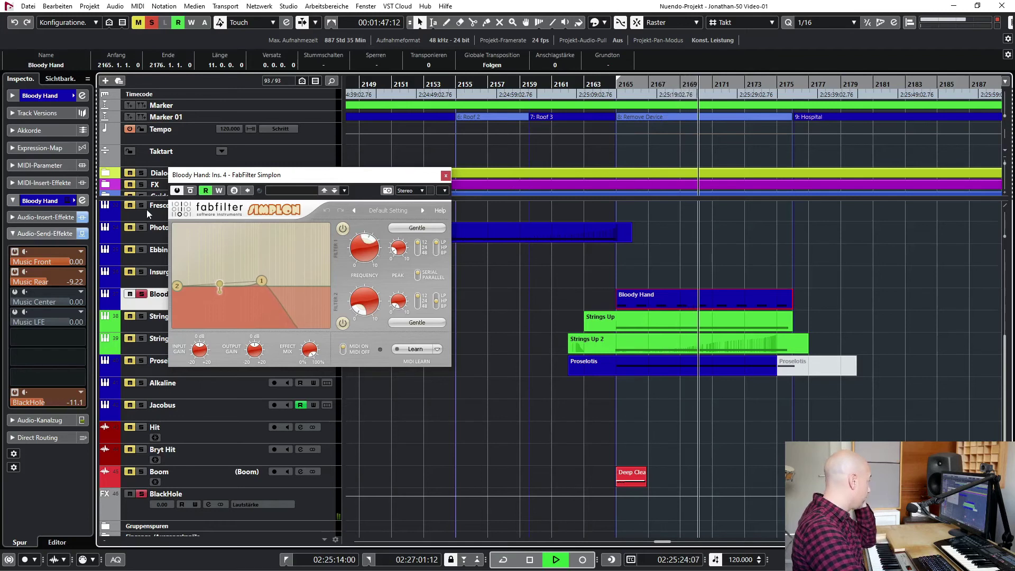
pyautogui.press('space')
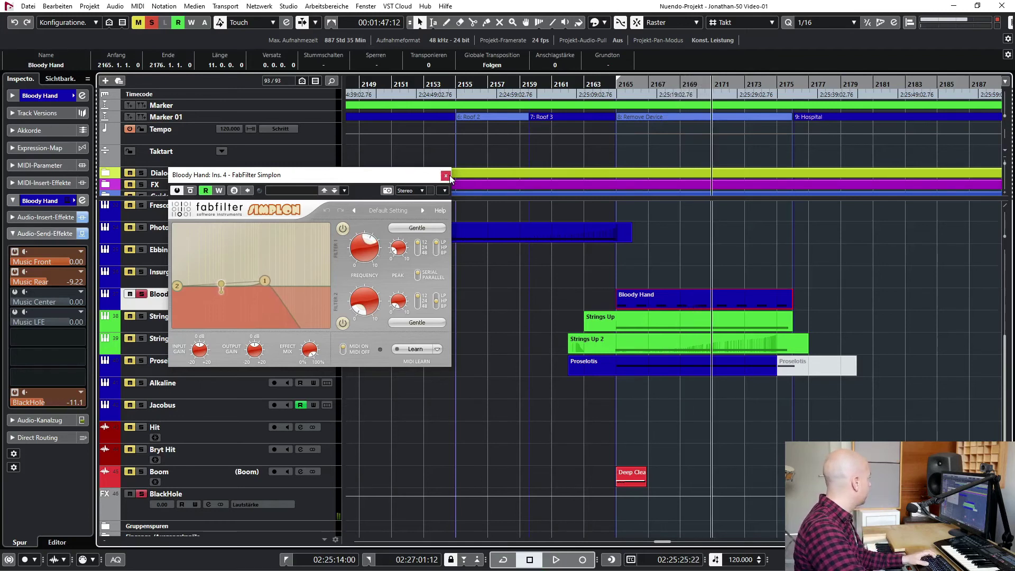
pyautogui.click(446, 176)
# Solo Strings Up instead of Bloody Hand and listen to it from the start of Remove Device
pyautogui.click(142, 297)
pyautogui.press('Down')
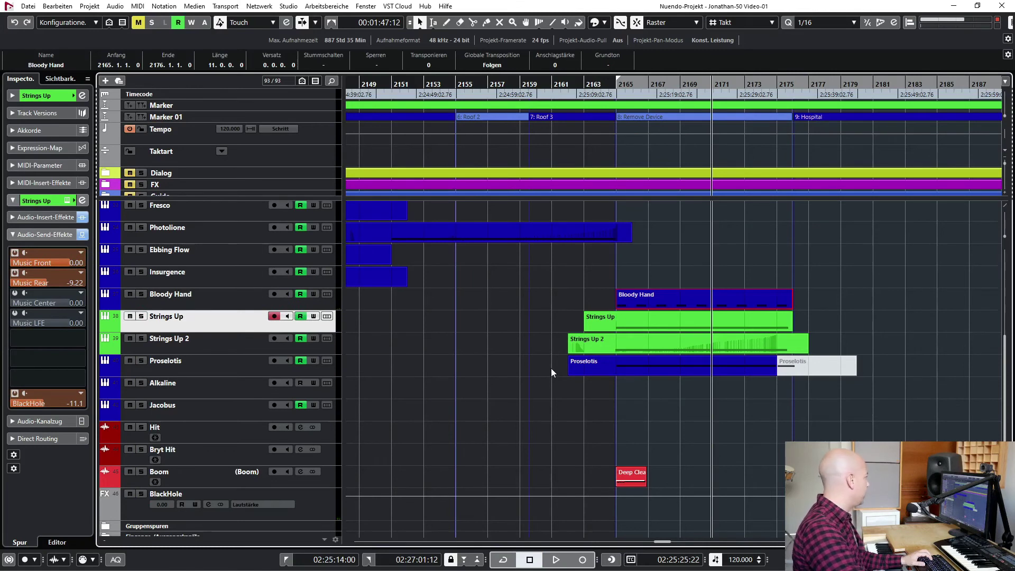
pyautogui.press('s')
pyautogui.press('KP_1')
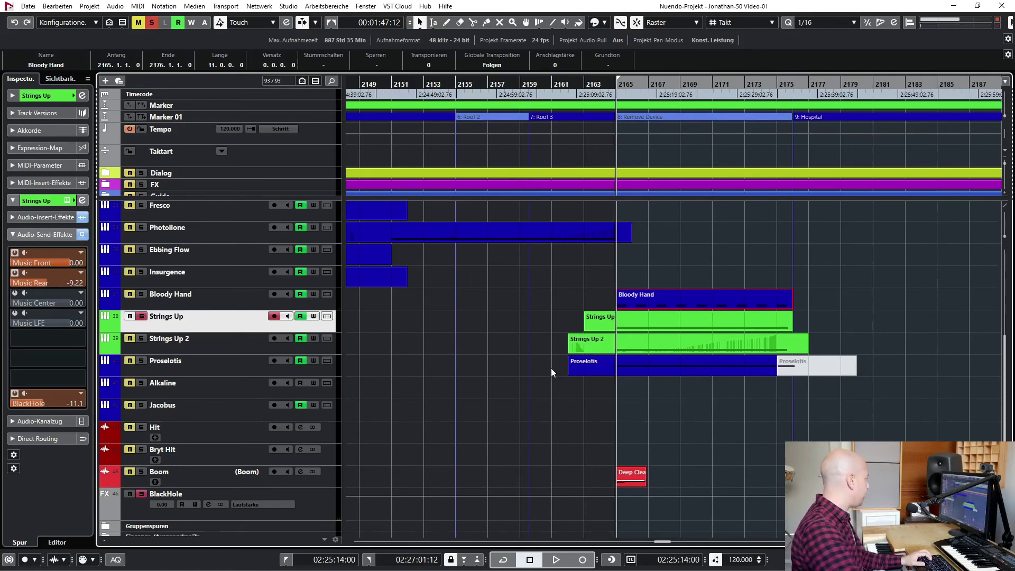
pyautogui.press('space')
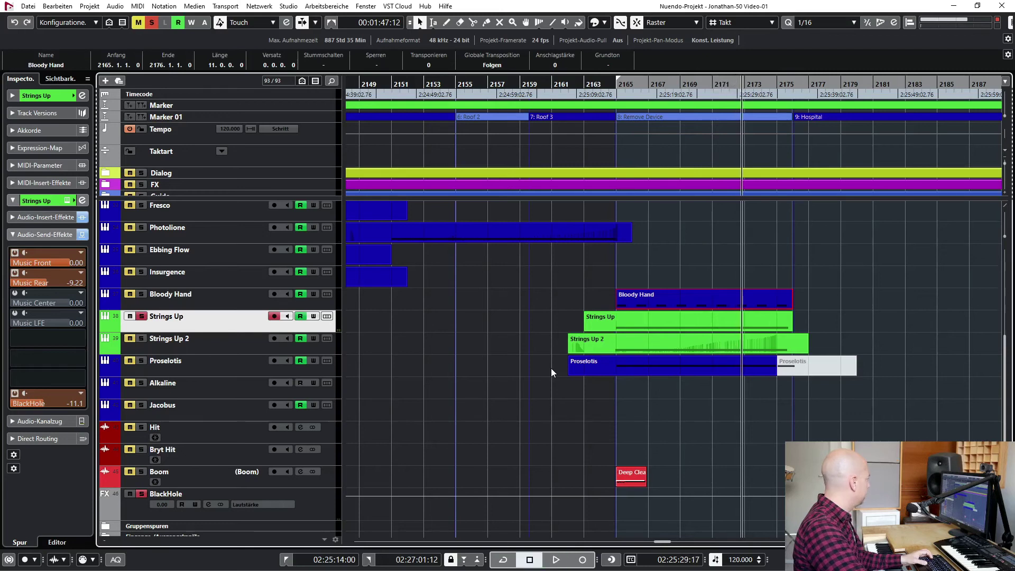
# Show the Decapitator and FabFilter Simplon inserts of Strings Up one after the other, closing each window
pyautogui.click(27, 214)
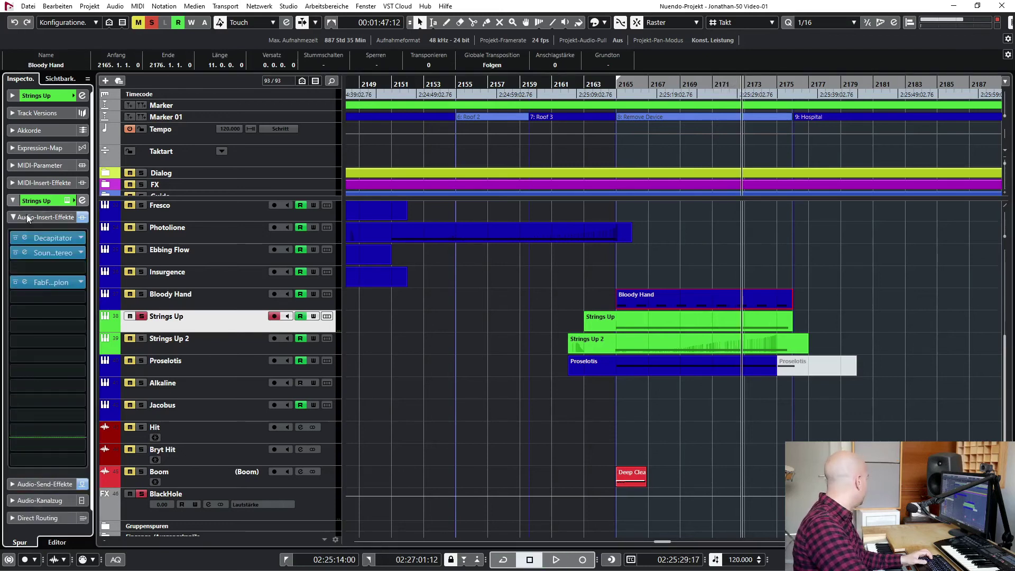
pyautogui.click(25, 238)
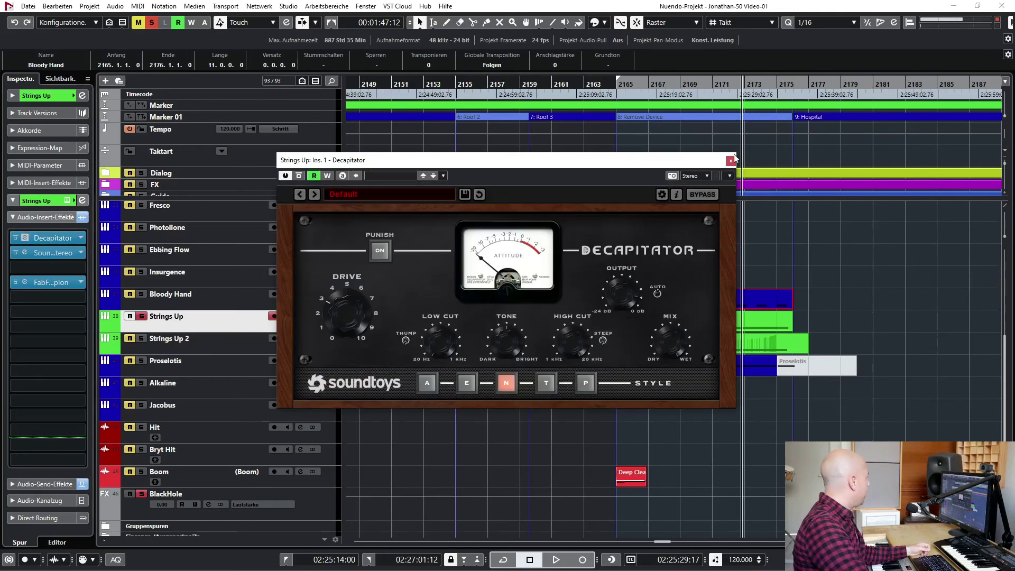
pyautogui.click(731, 161)
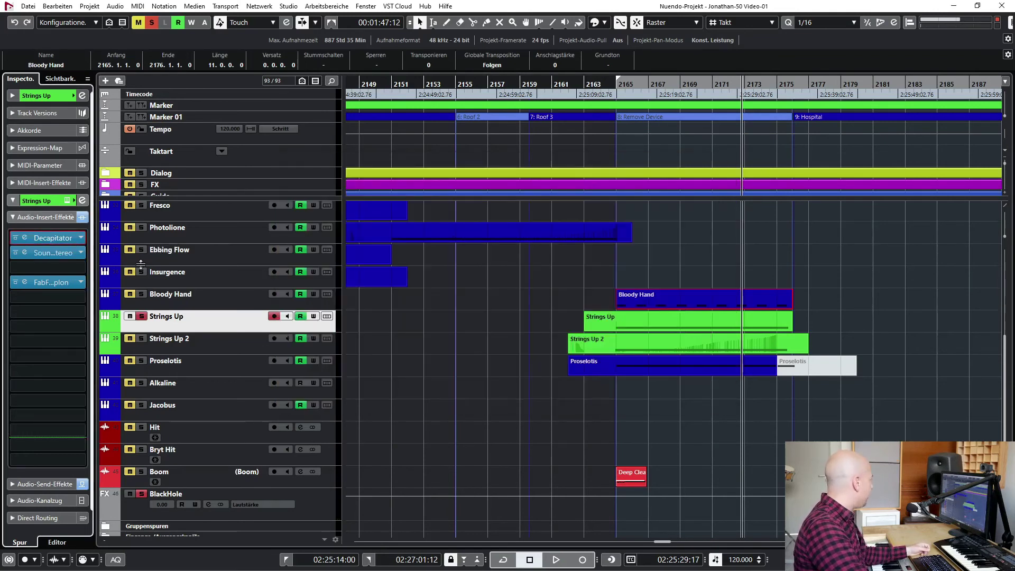
pyautogui.click(24, 283)
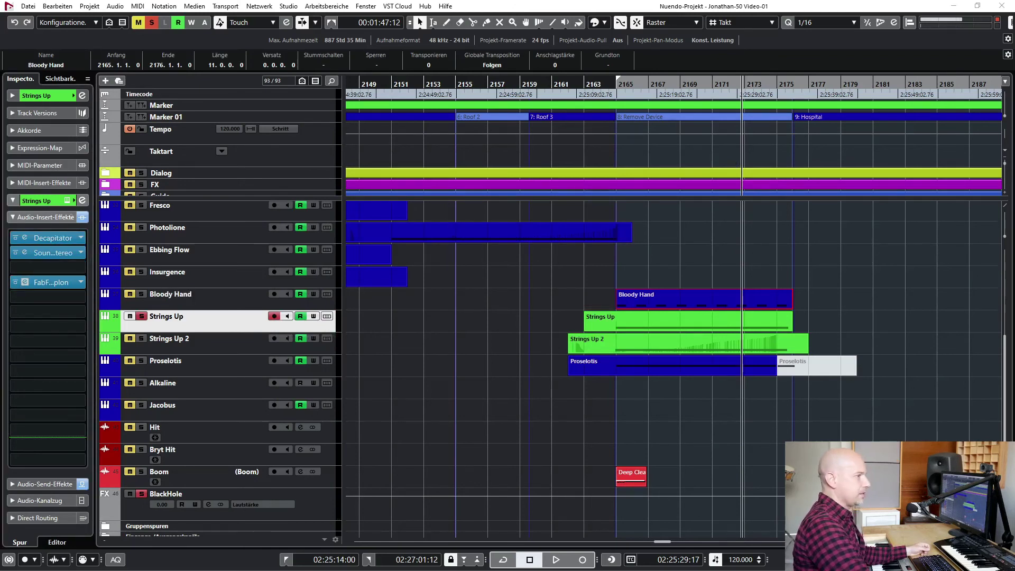
pyautogui.click(682, 261)
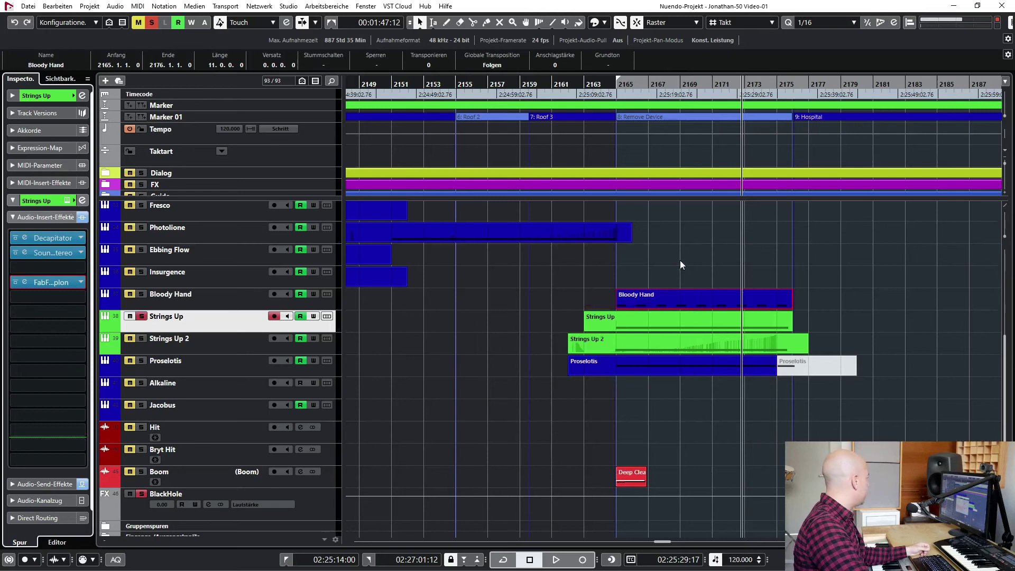
# Show the SoundShifter Pitch Stereo insert of Strings Up and the track's automation lanes while playing from Remove Device
pyautogui.click(25, 253)
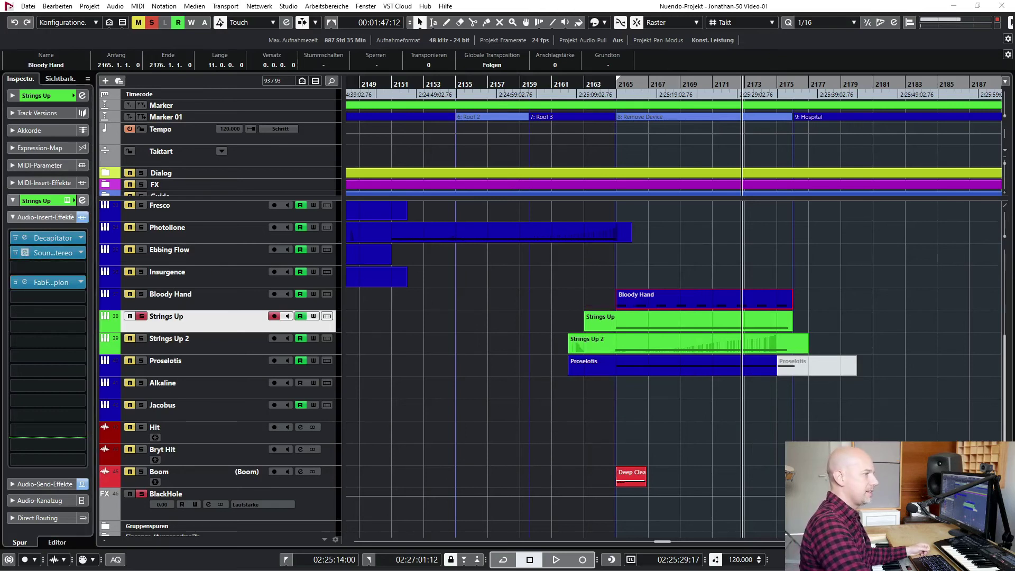
pyautogui.moveTo(529, 185); pyautogui.dragTo(408, 124)
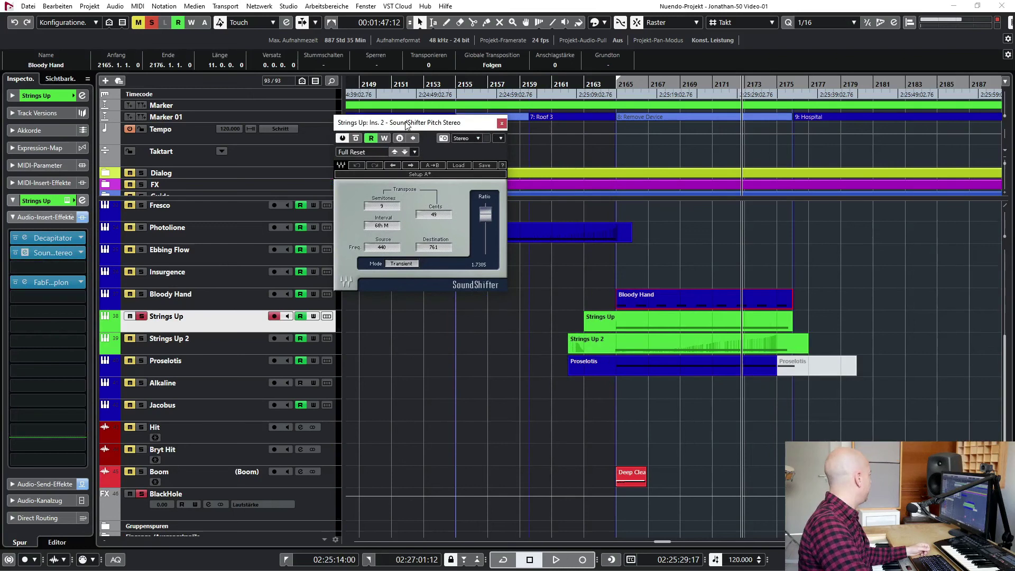
pyautogui.press('space')
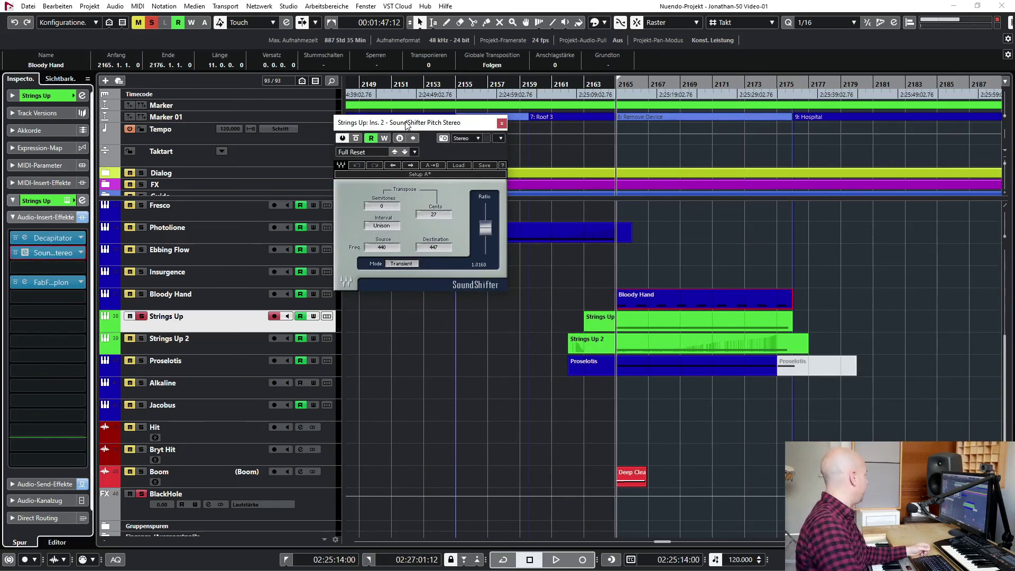
pyautogui.click(104, 328)
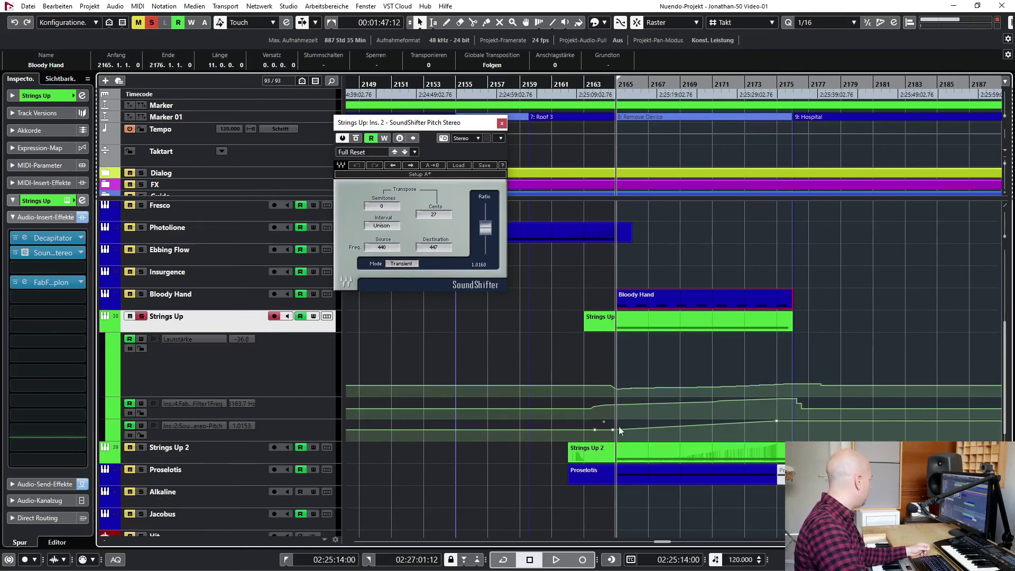
pyautogui.press('space')
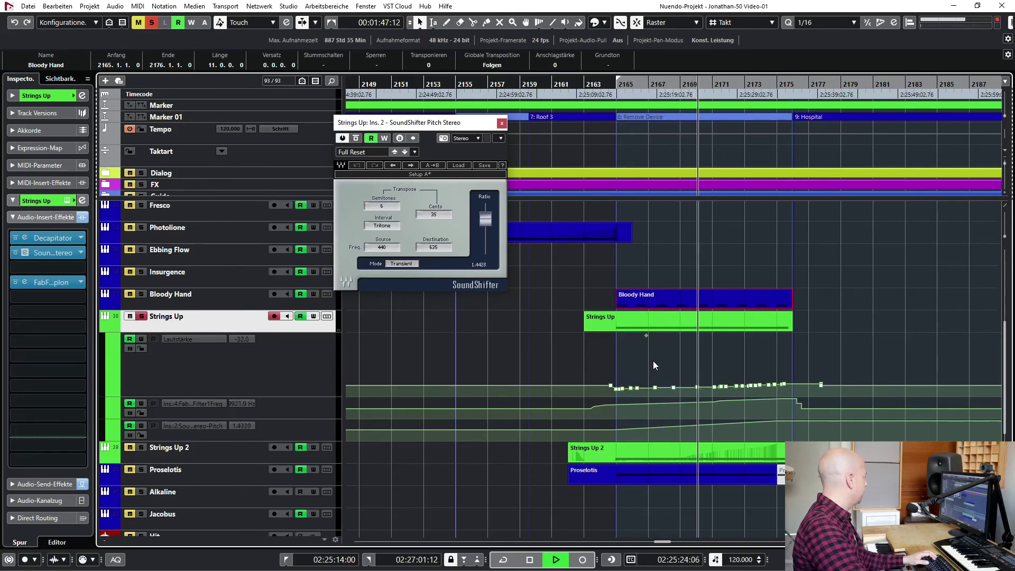
pyautogui.press('space')
# Span the locators from bar 2165 to the end of the Strings Up 2 part and listen to that track soloed
pyautogui.press('s')
pyautogui.click(230, 458)
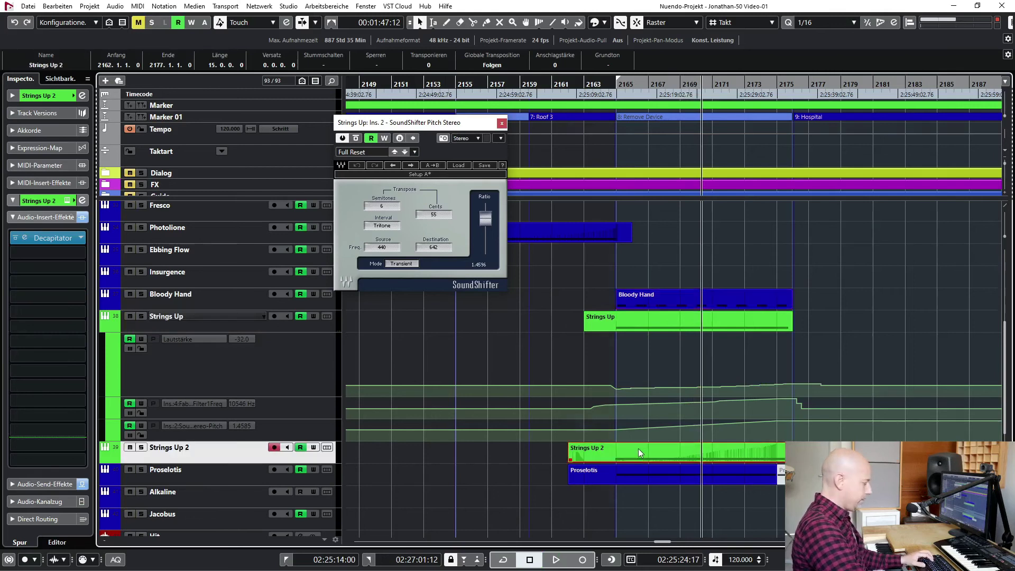
pyautogui.press('p')
pyautogui.keyDown('ctrl'); pyautogui.click(612, 85); pyautogui.keyUp('ctrl')
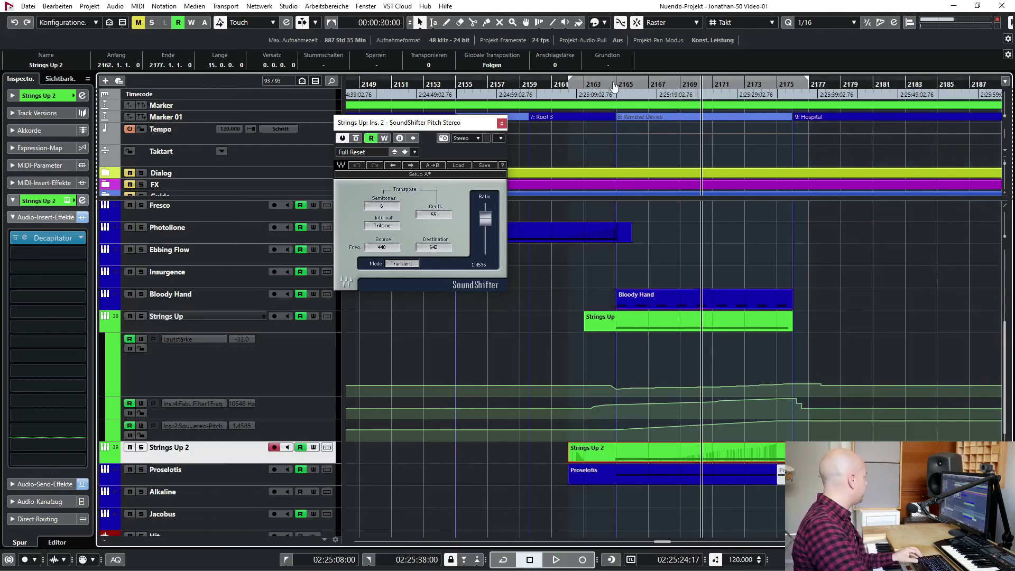
pyautogui.click(611, 85)
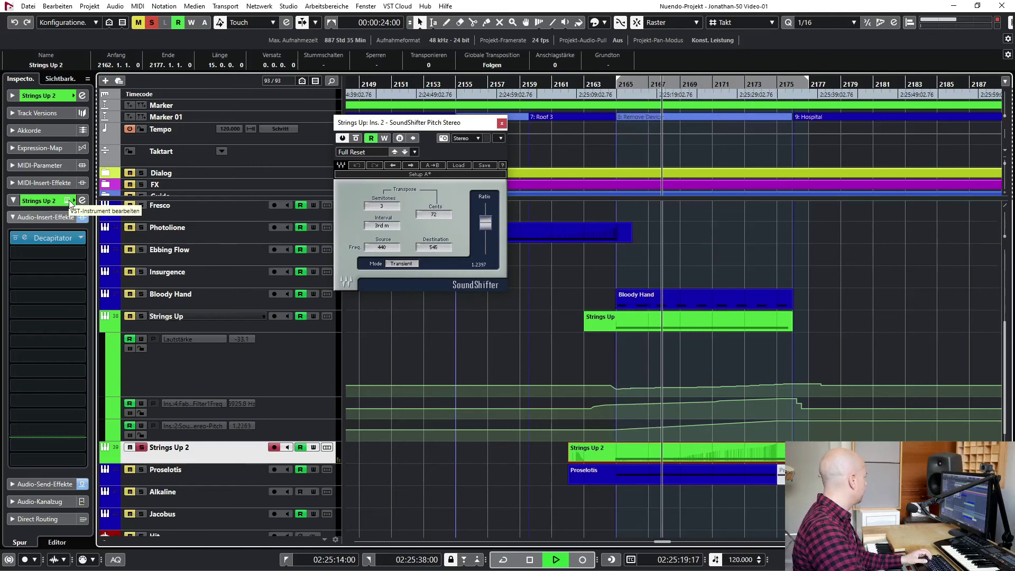
pyautogui.press('space')
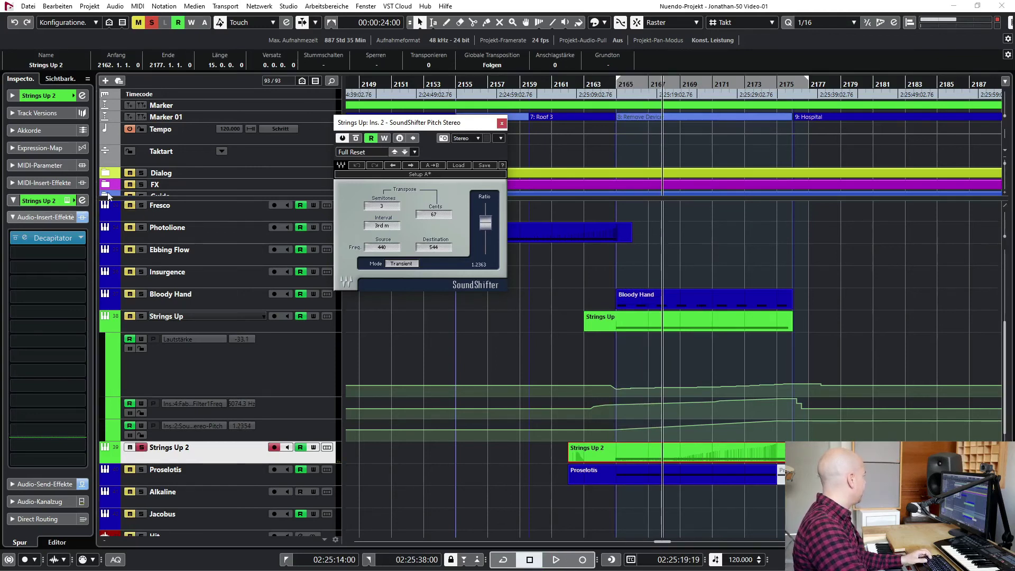
# Show the Aleatoric Tremolo Vlns I instrument of Strings Up 2 in Kontakt while playing the track, and close its window
pyautogui.click(67, 201)
pyautogui.moveTo(209, 201); pyautogui.dragTo(217, 25)
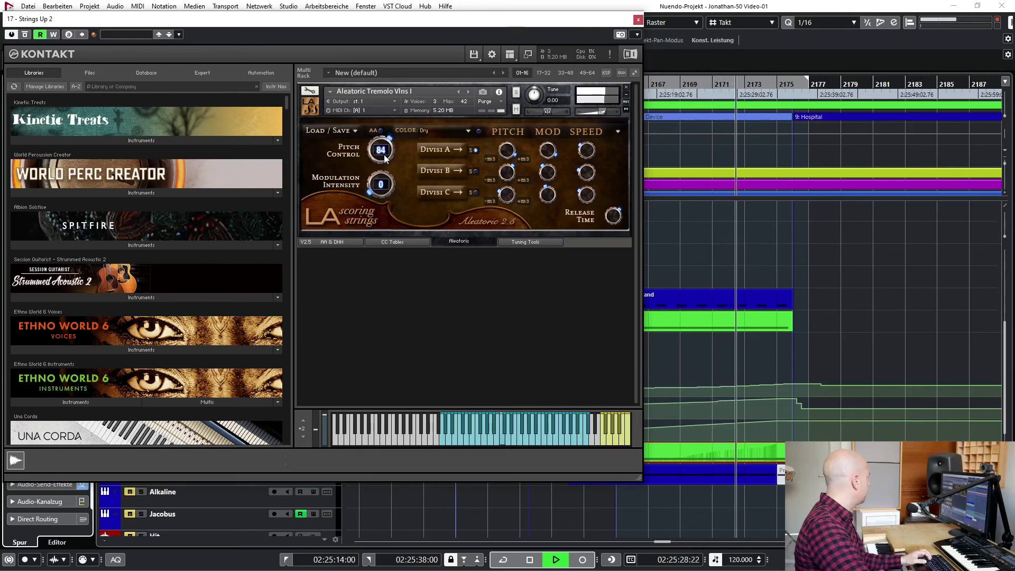
pyautogui.press('space')
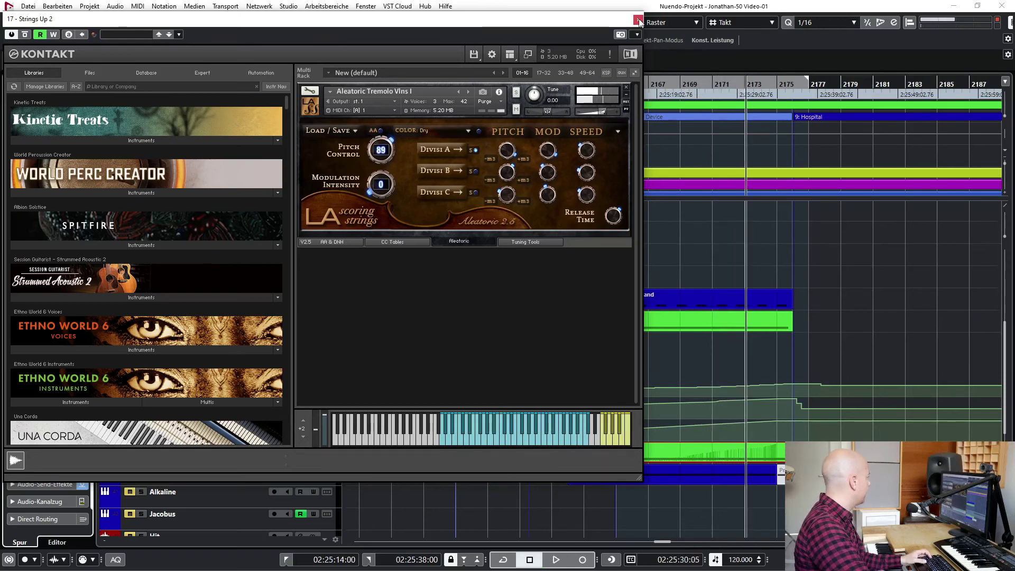
pyautogui.click(638, 21)
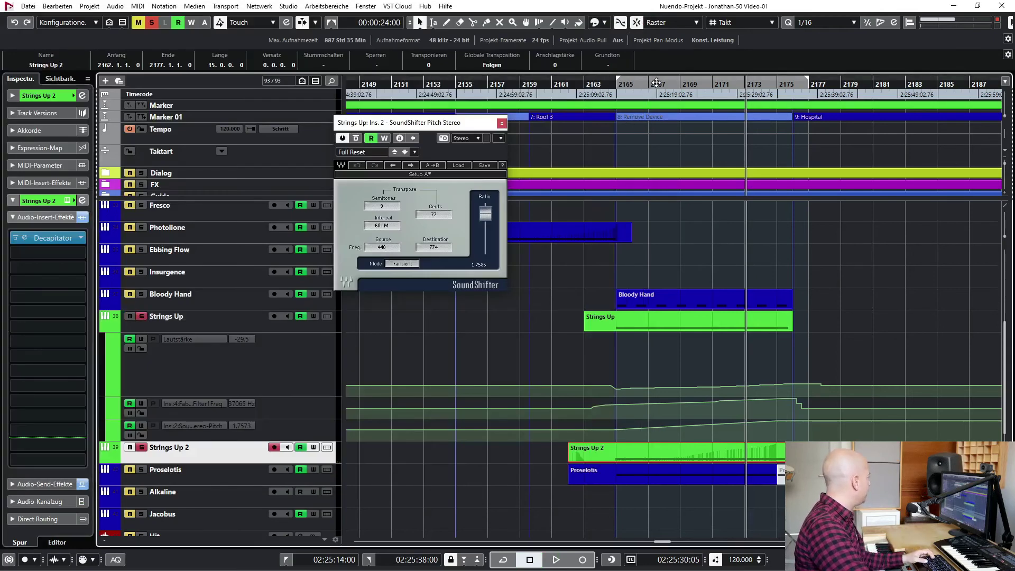
# Listen to Strings Up and Strings Up 2 soloed together from the start of Remove Device
pyautogui.press('KP_1')
pyautogui.press('space')
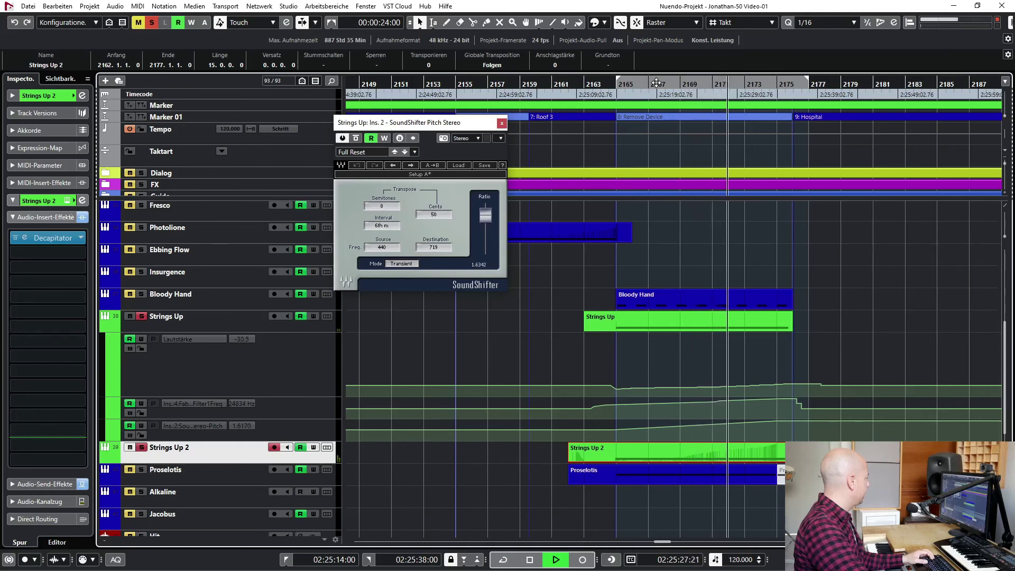
pyautogui.press('space')
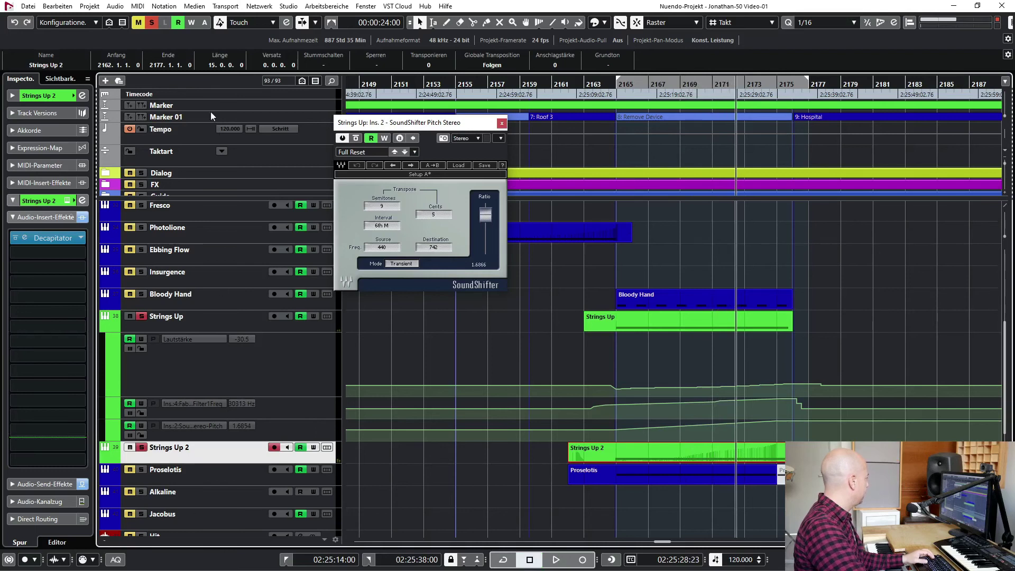
# Listen to Proselotis soloed from Remove Device, remove the solo, and close the SoundShifter window
pyautogui.click(195, 480)
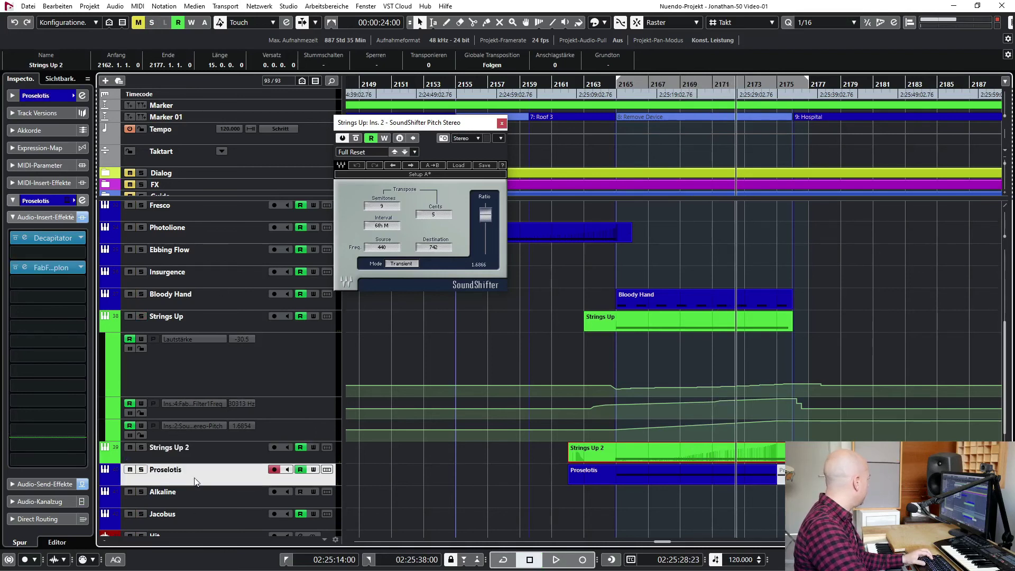
pyautogui.press('space')
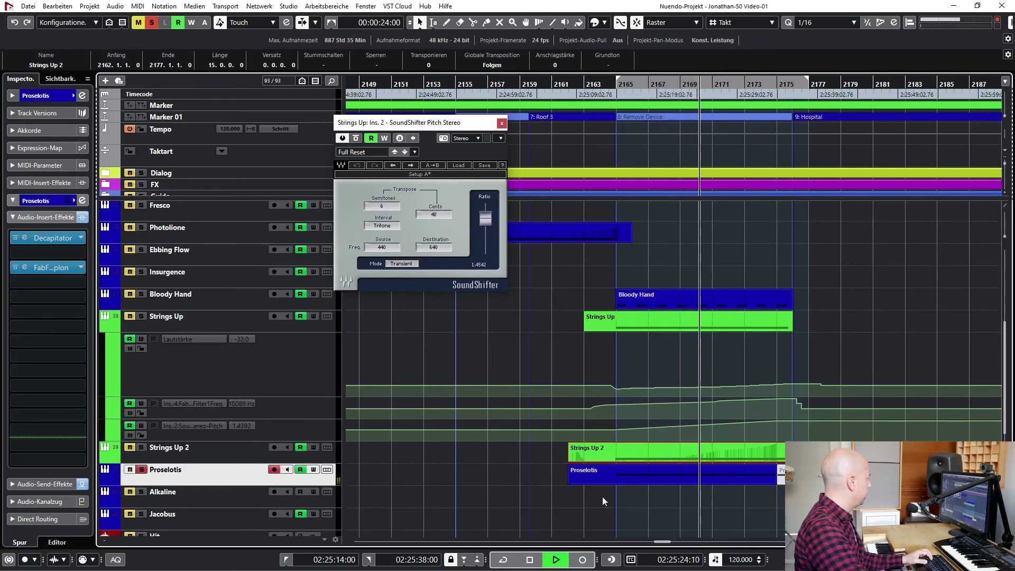
pyautogui.press('space')
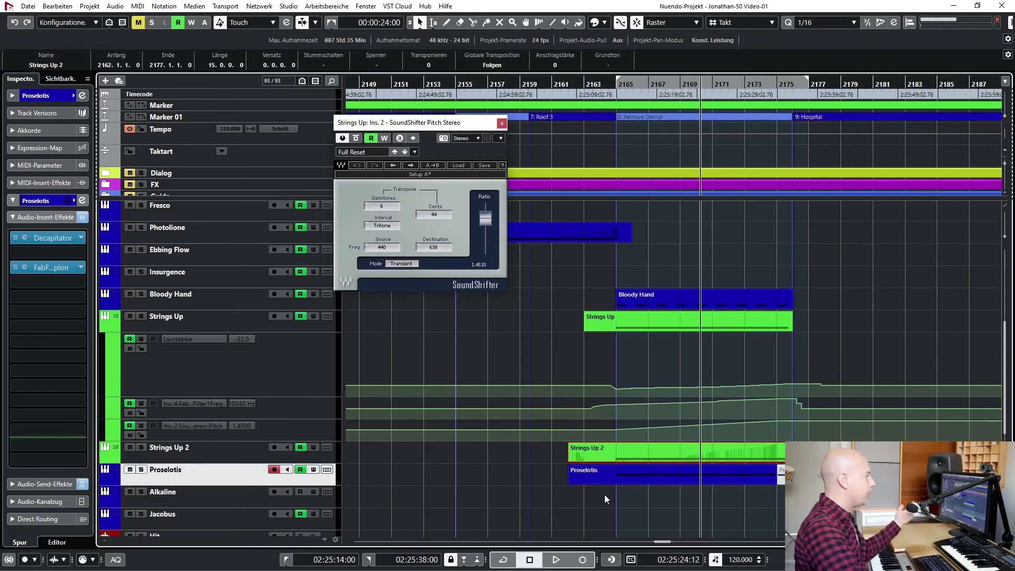
pyautogui.hscroll(3, 561, 494)
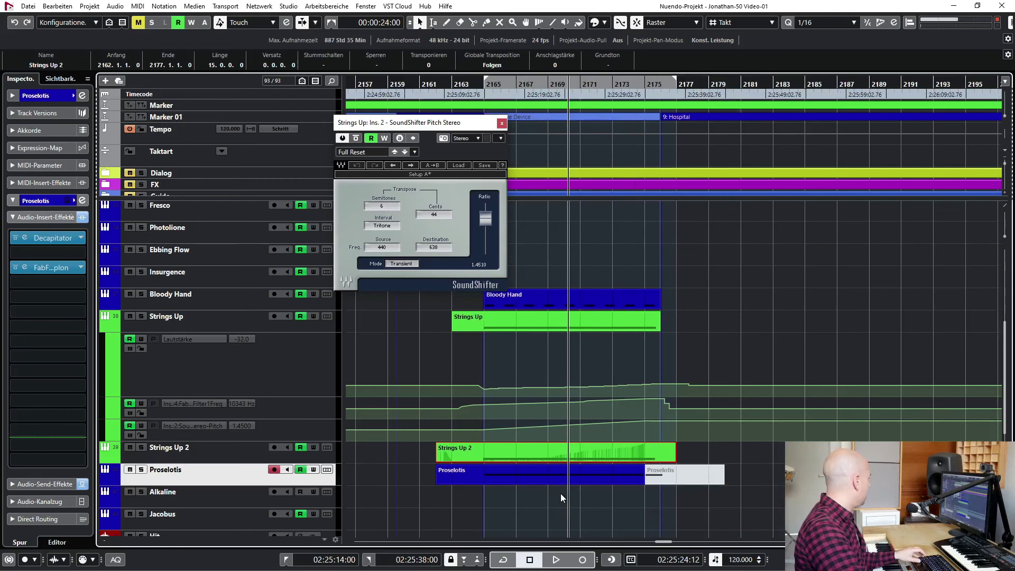
pyautogui.click(503, 124)
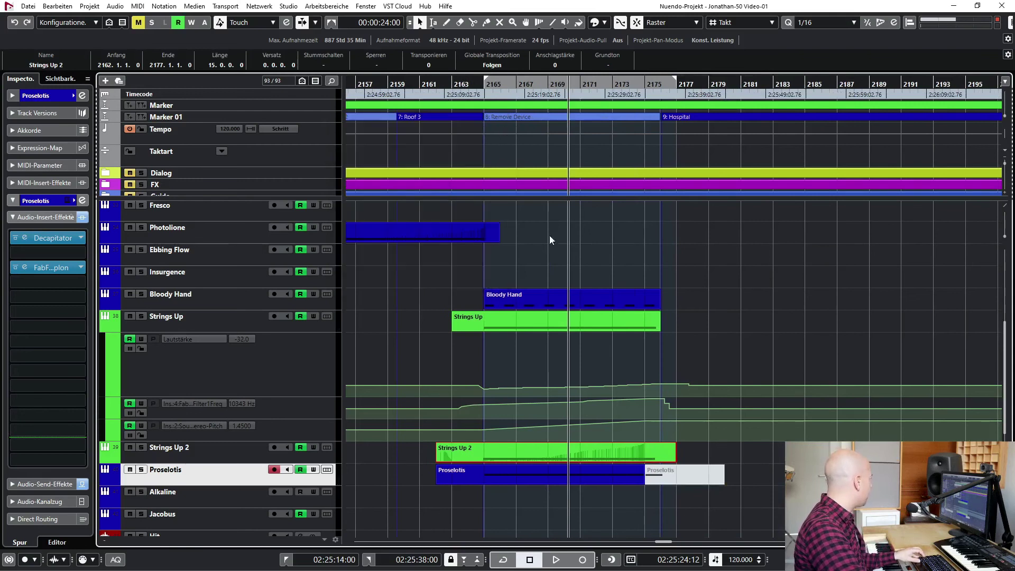
# Listen to the Boom track soloed from the start of Remove Device and at its second hit near the Hospital marker
pyautogui.scroll(-3, 650, 294)
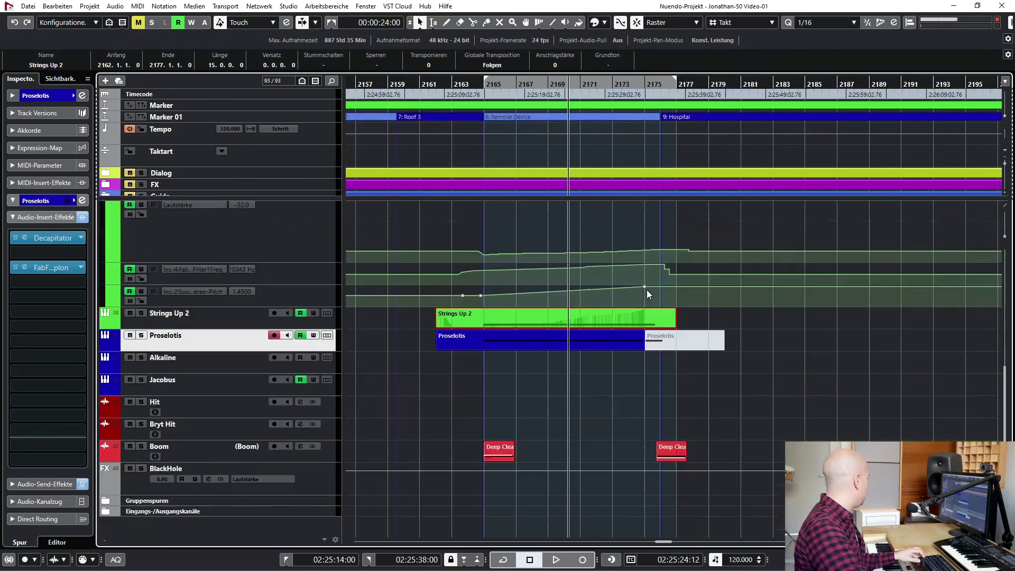
pyautogui.click(195, 455)
pyautogui.click(378, 401)
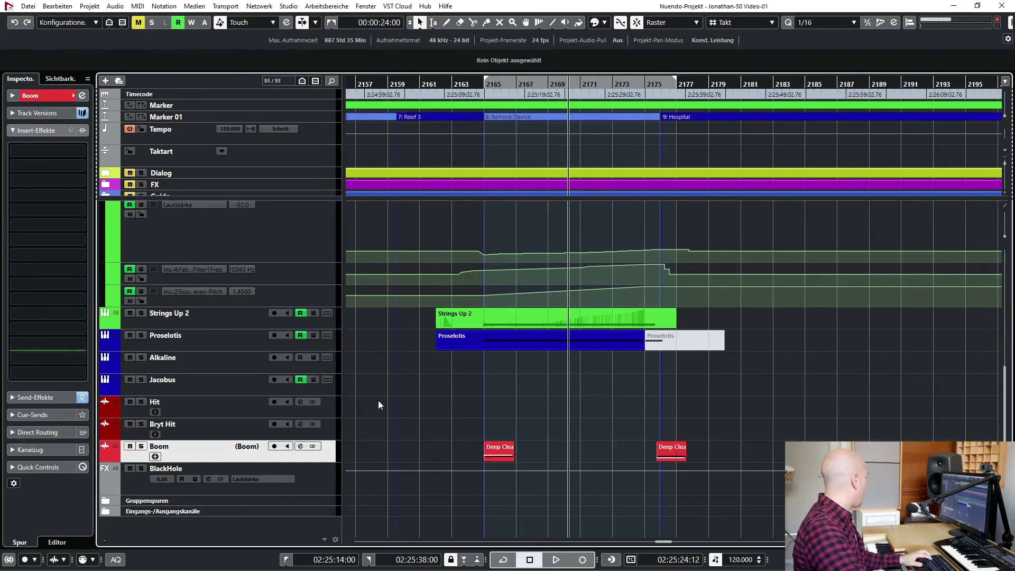
pyautogui.press('1')
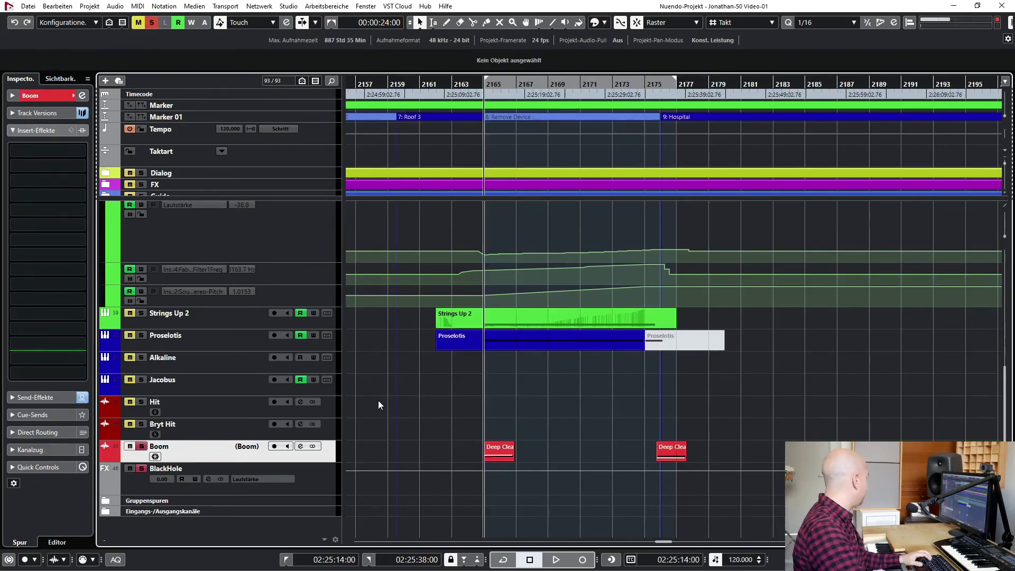
pyautogui.press('space')
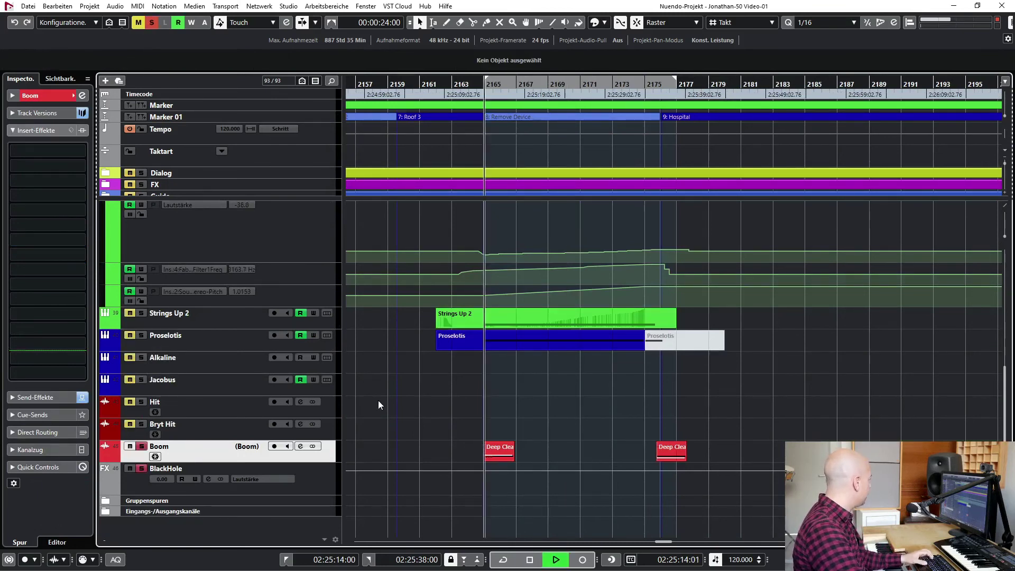
pyautogui.click(660, 84)
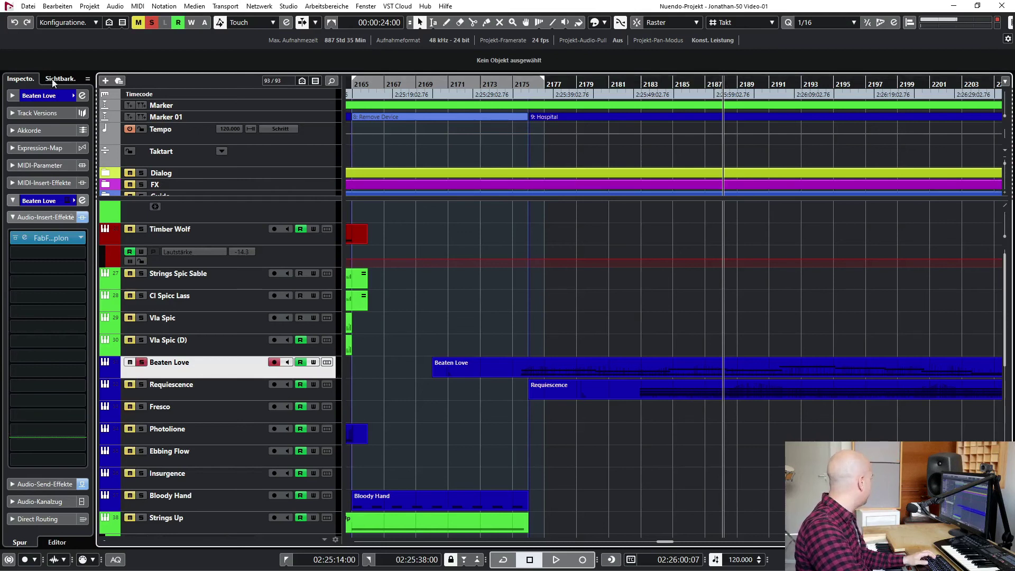
# Show the Beaten Love track's basic settings with its Omnisphere instrument and listen to the track soloed in the Hospital section
pyautogui.click(38, 95)
pyautogui.click(215, 387)
pyautogui.click(219, 369)
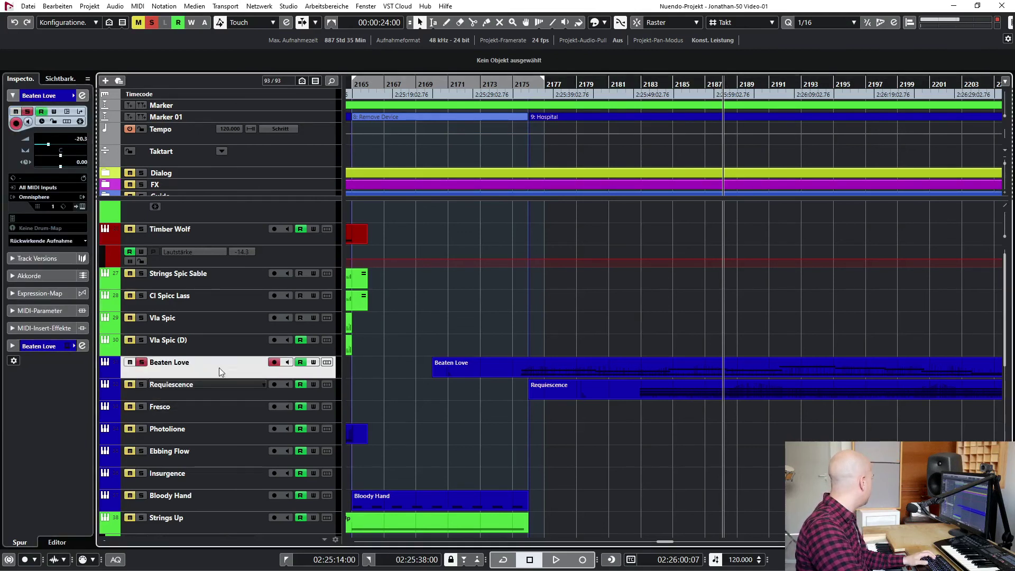
pyautogui.press('space')
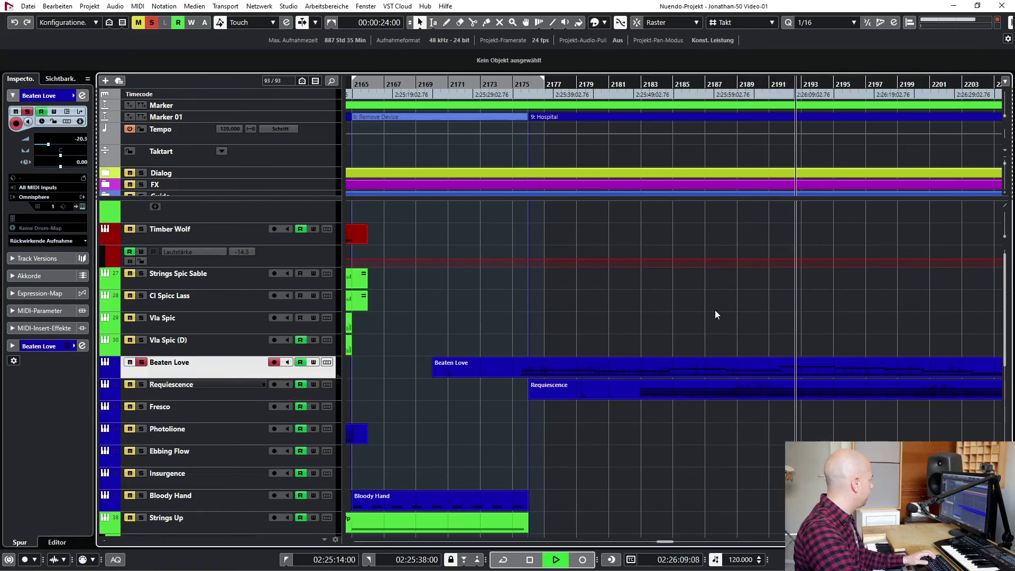
pyautogui.press('space')
# Solo only Requiescence and listen to it in the Hospital section
pyautogui.keyDown('ctrl'); pyautogui.click(141, 385); pyautogui.keyUp('ctrl')
pyautogui.press('space')
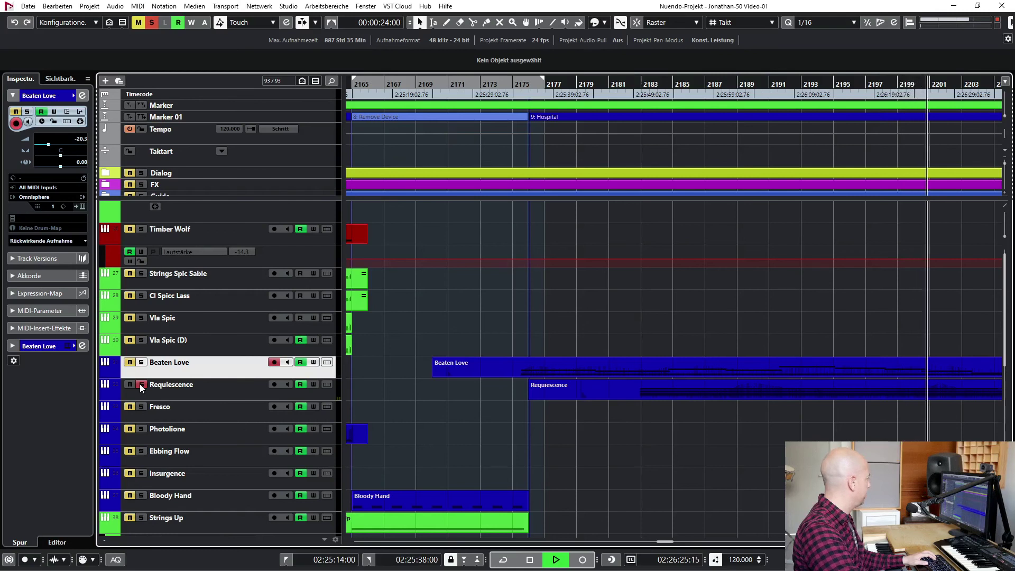
pyautogui.press('space')
# Listen to Beaten Love and Requiescence soloed together from about bar 2186, and deactivate all solos
pyautogui.click(141, 363)
pyautogui.hscroll(-5, 575, 341)
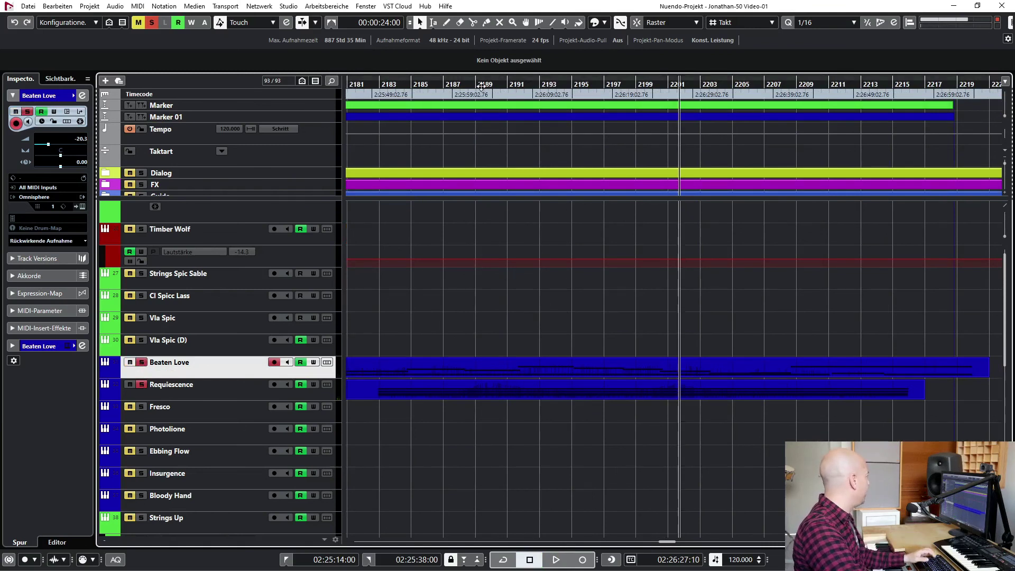
pyautogui.click(434, 87)
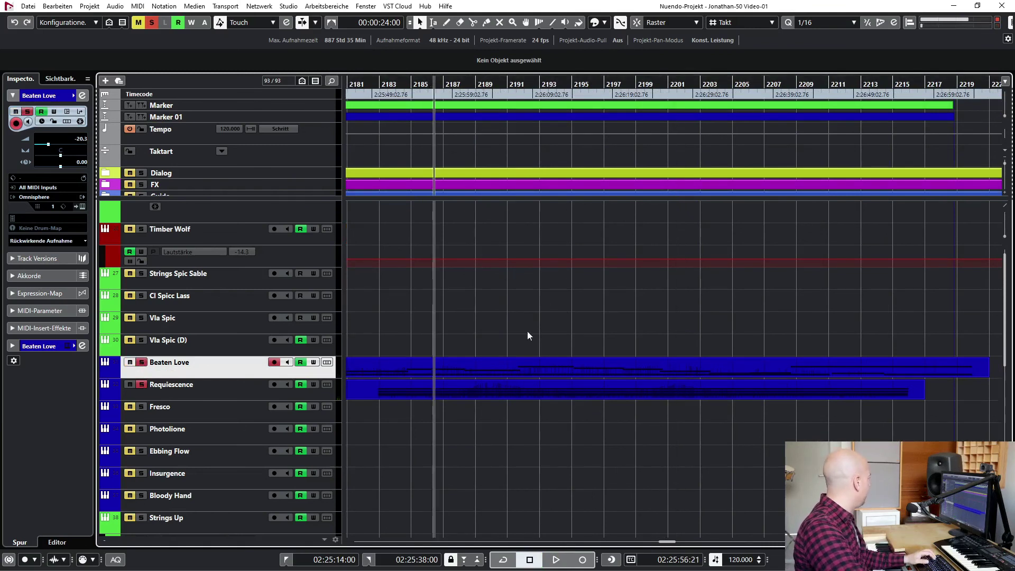
pyautogui.press('space')
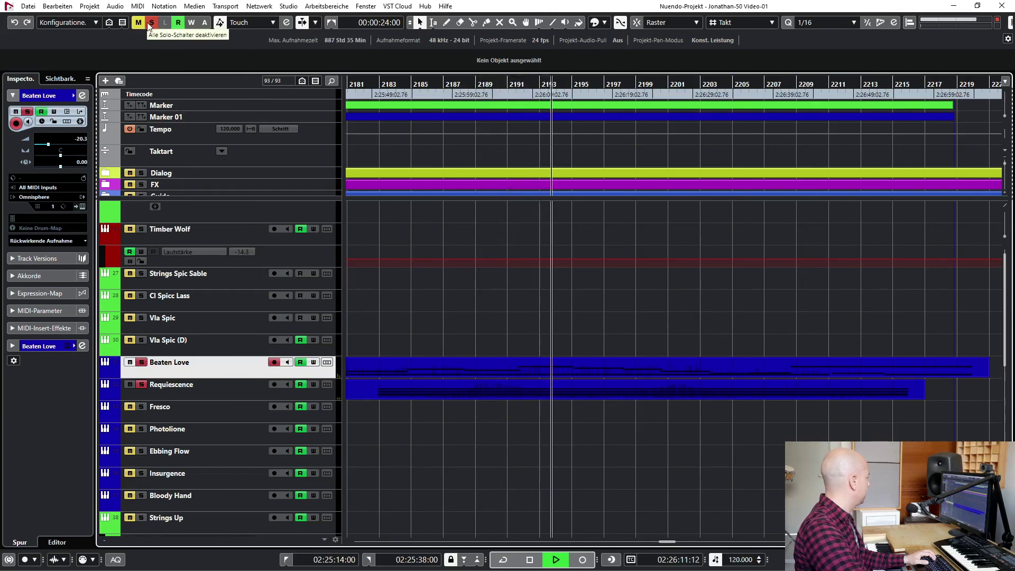
pyautogui.press('space')
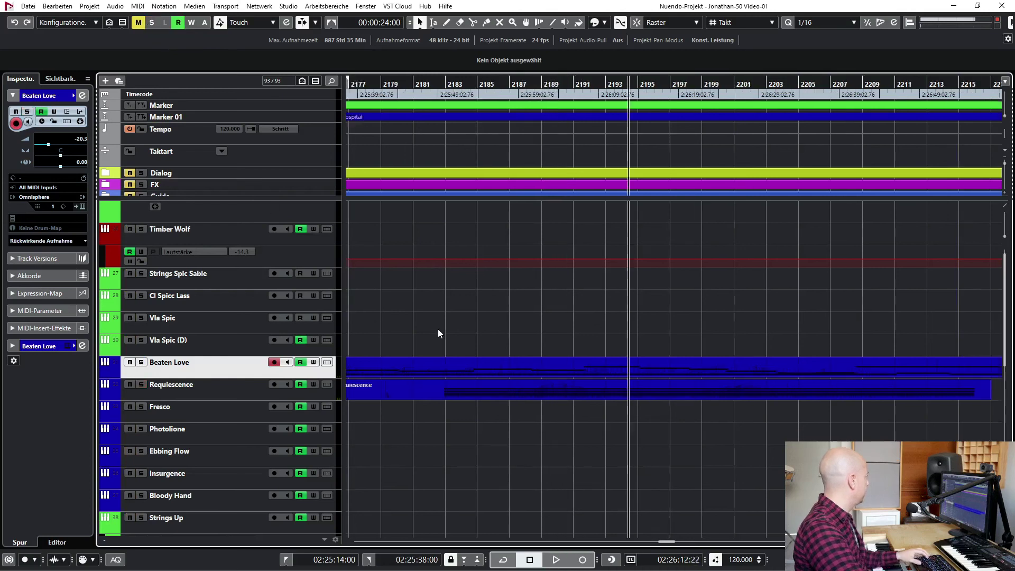
# Play the full mix from the start of Street 1 and reduce the track heights to show the whole arrangement
pyautogui.hscroll(-10, 438, 333)
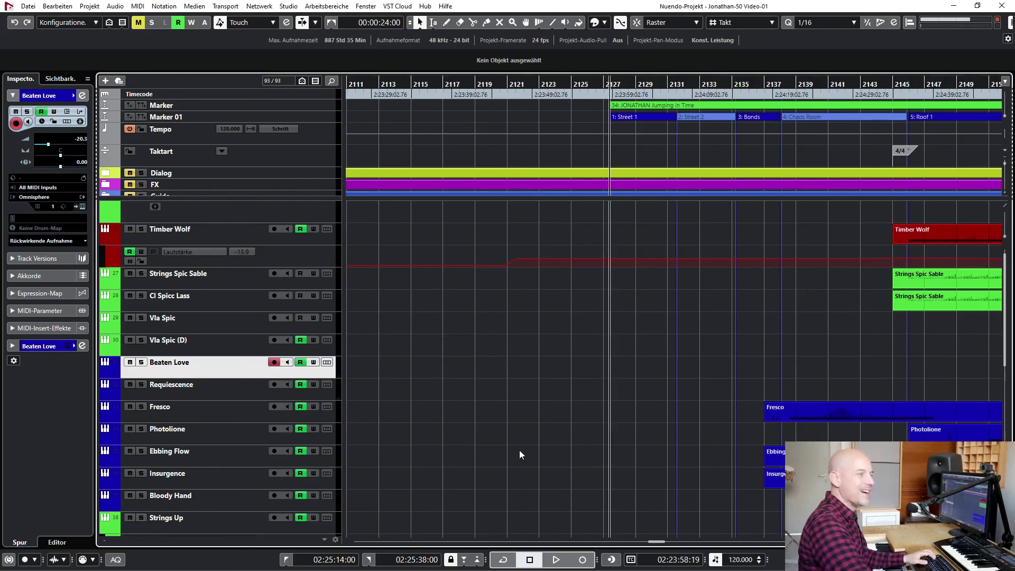
pyautogui.press('space')
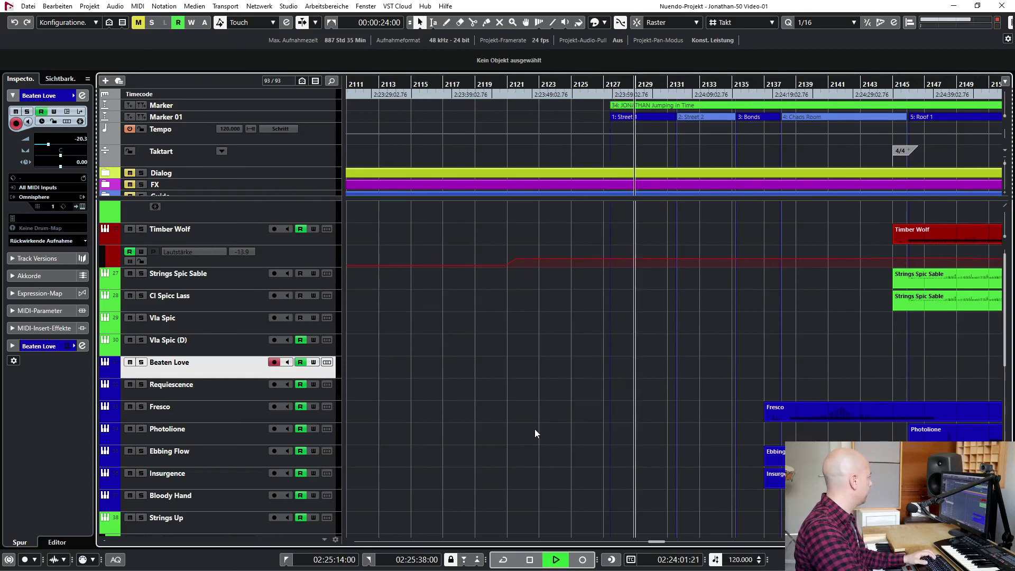
pyautogui.press('g')
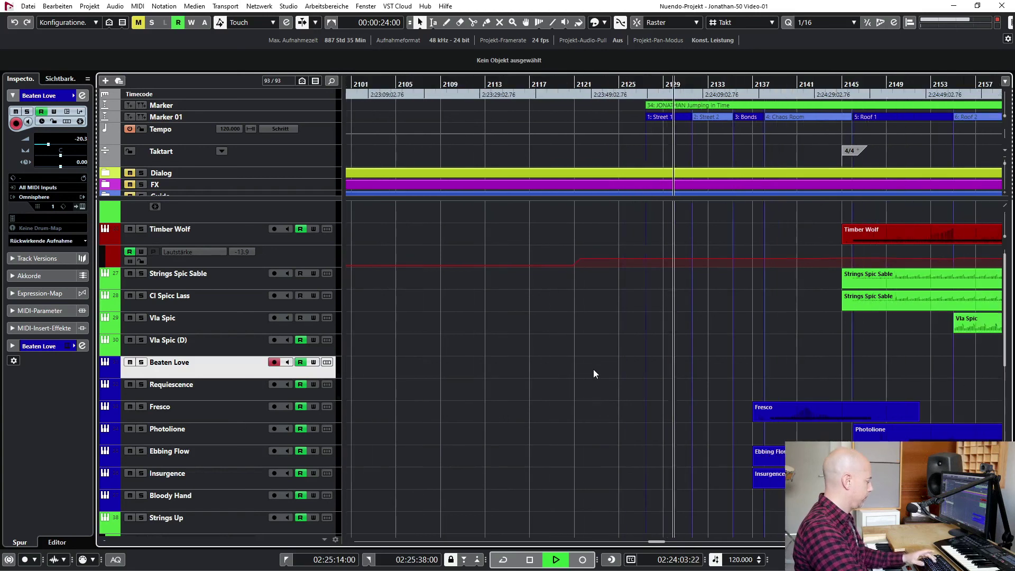
pyautogui.scroll(-5, 585, 365)
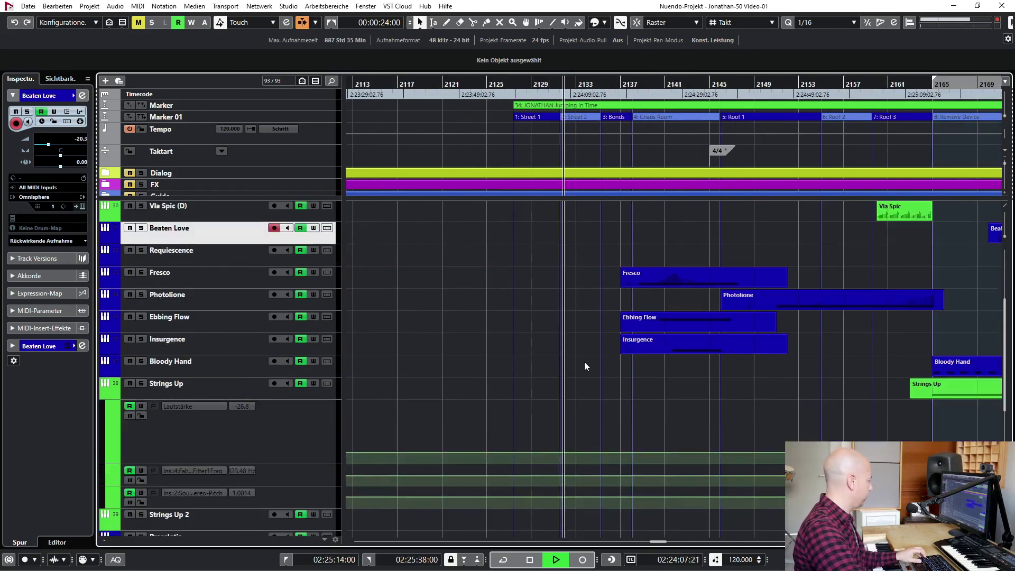
pyautogui.scroll(-3, 391, 385)
pyautogui.hotkey('shift', 'g')
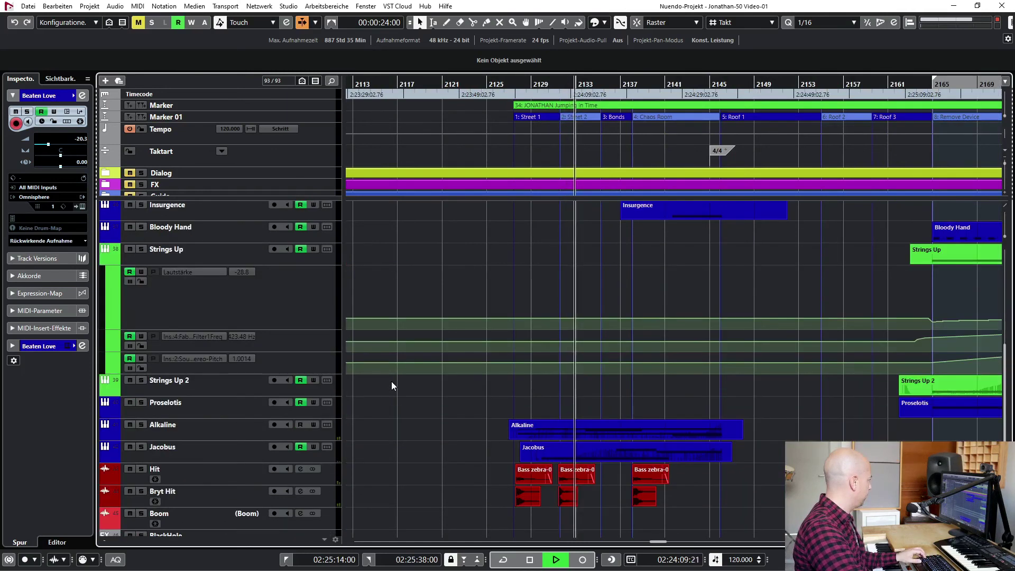
pyautogui.hotkey('shift', 'g')
pyautogui.hotkey('shift', 'g')
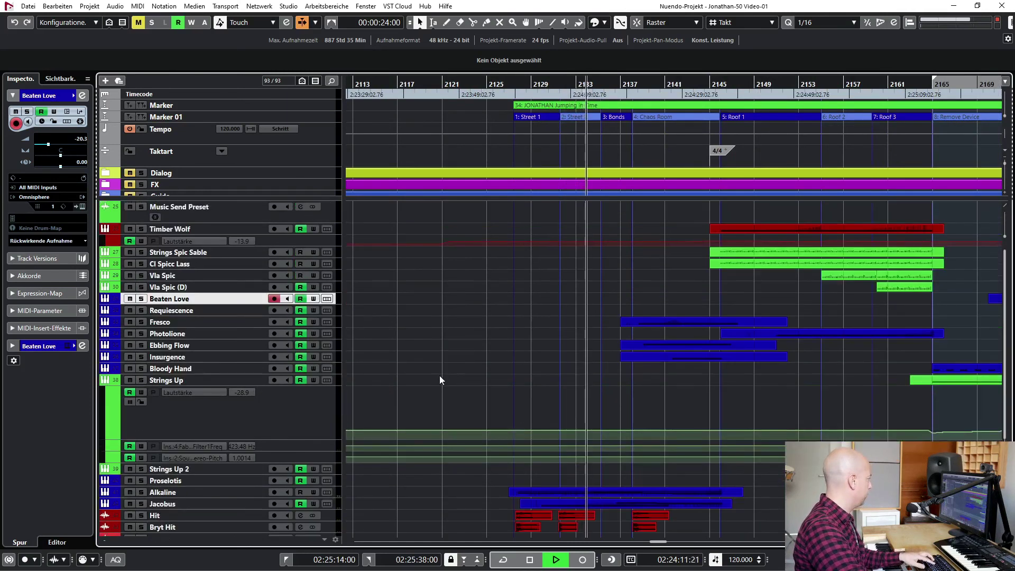
# Follow the full mix playback from Chaos Room through the Roof sections and Remove Device into Hospital
pyautogui.hscroll(5, 418, 377)
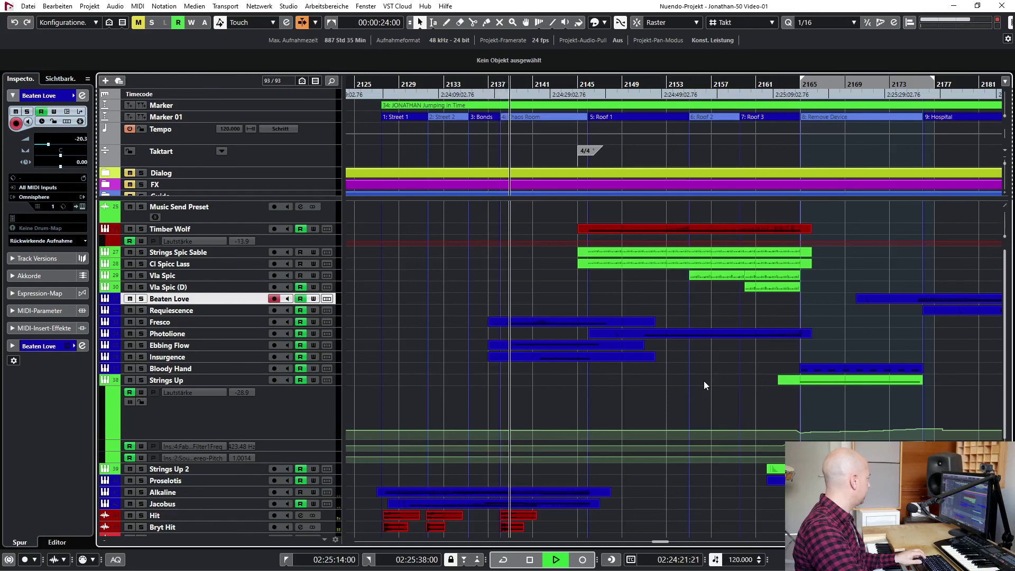
pyautogui.hscroll(2, 683, 377)
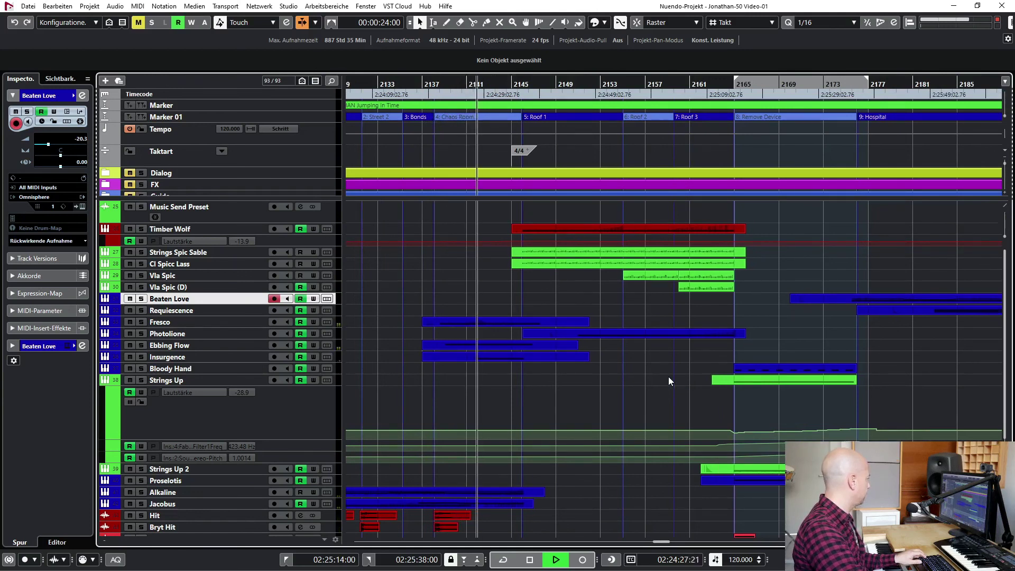
pyautogui.hscroll(2, 669, 380)
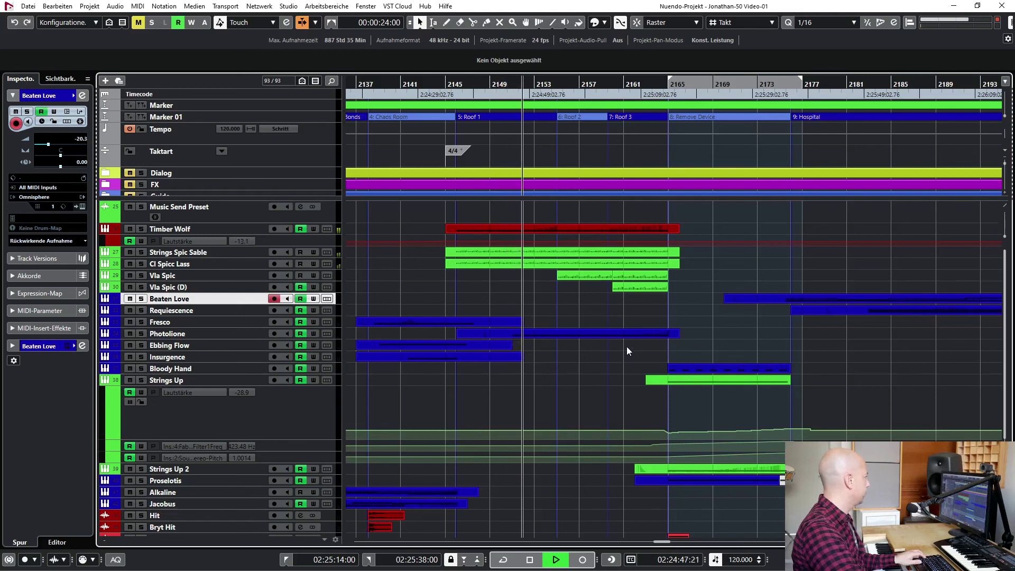
pyautogui.hscroll(2, 627, 351)
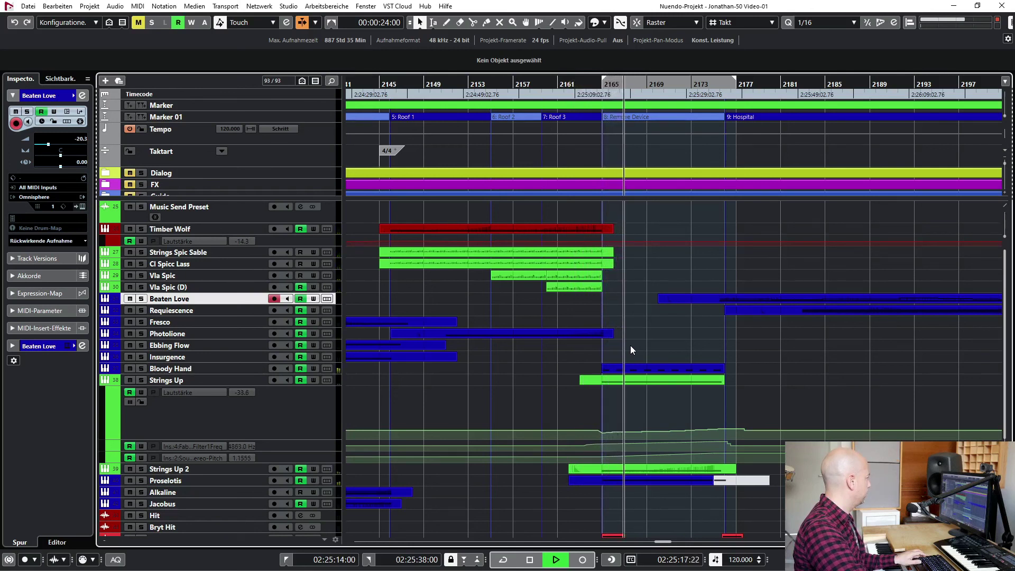
pyautogui.hscroll(3, 631, 345)
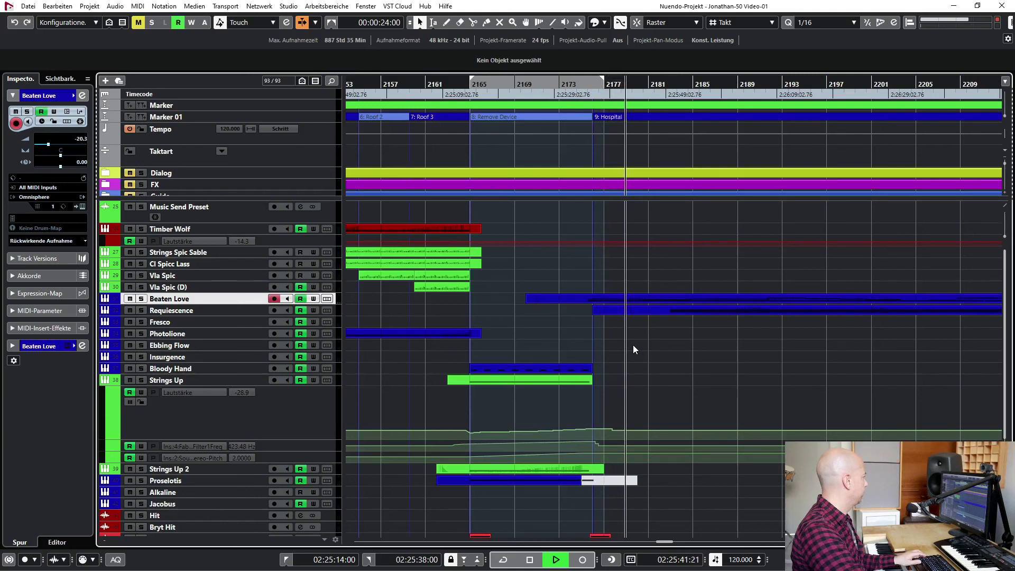
pyautogui.hscroll(3, 580, 335)
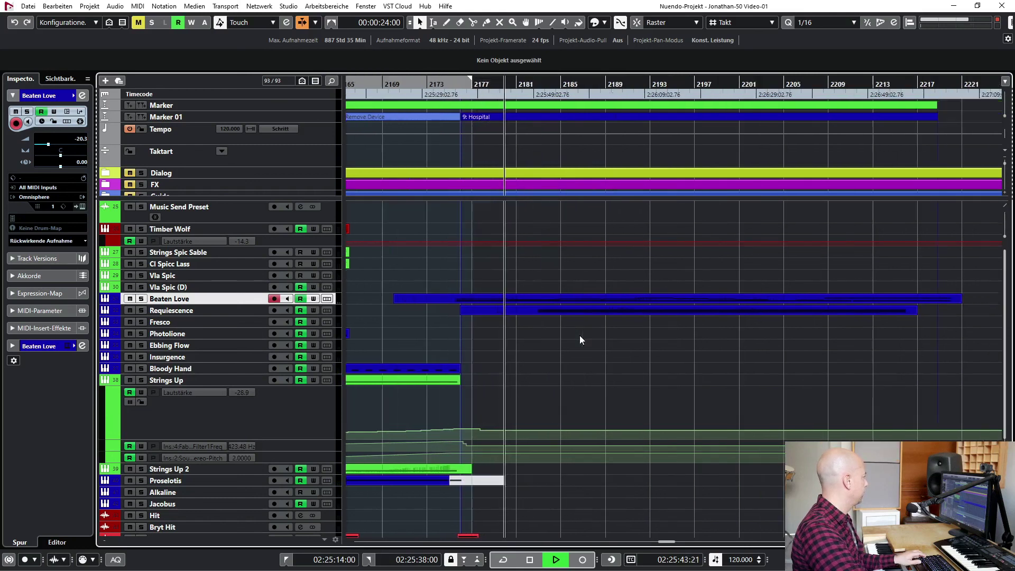